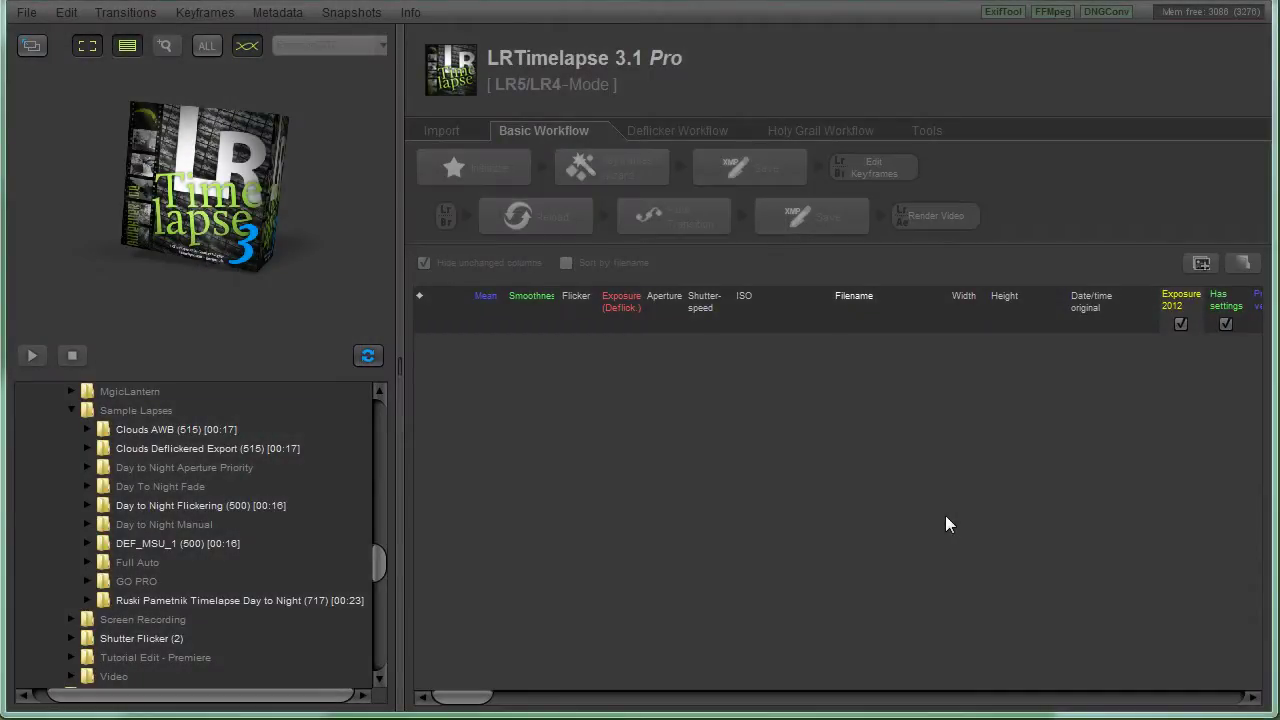
Load the Ruski Pametnik Timelapse Day to Night sequence and scrub its preview to the dusk frames around frame 374
left_click(289, 596)
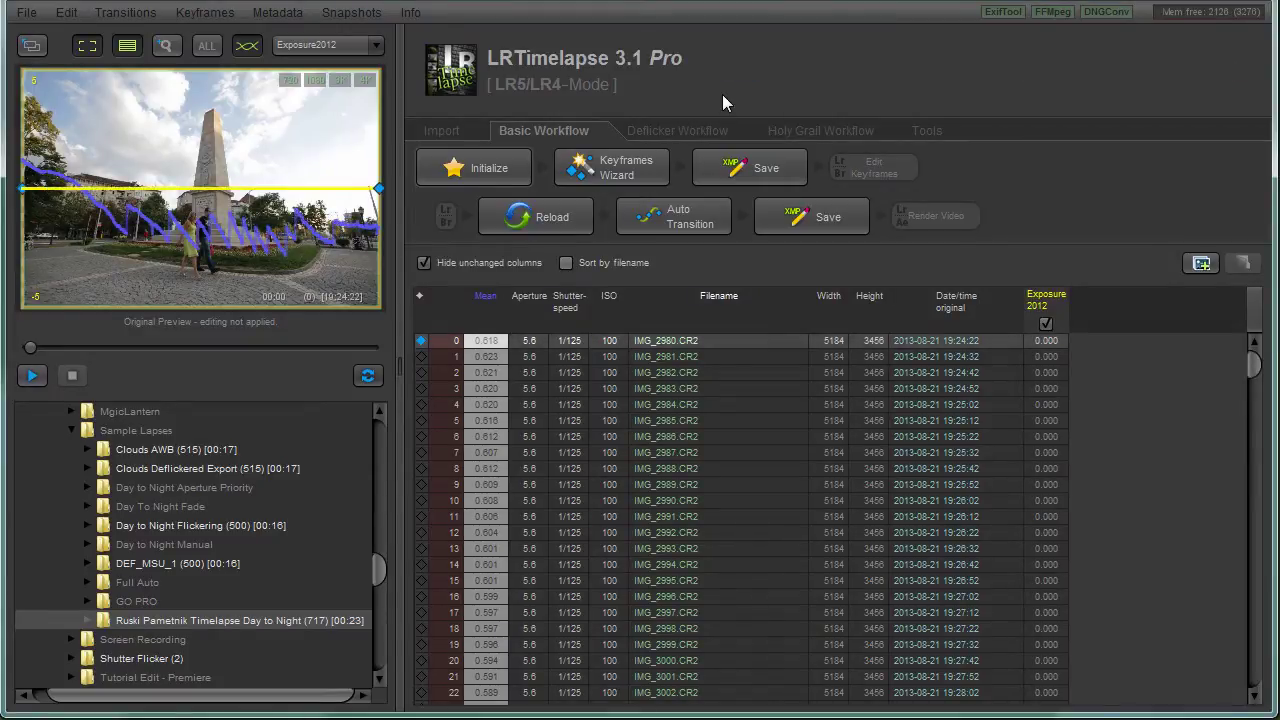
left_click_drag(35, 347, 209, 354)
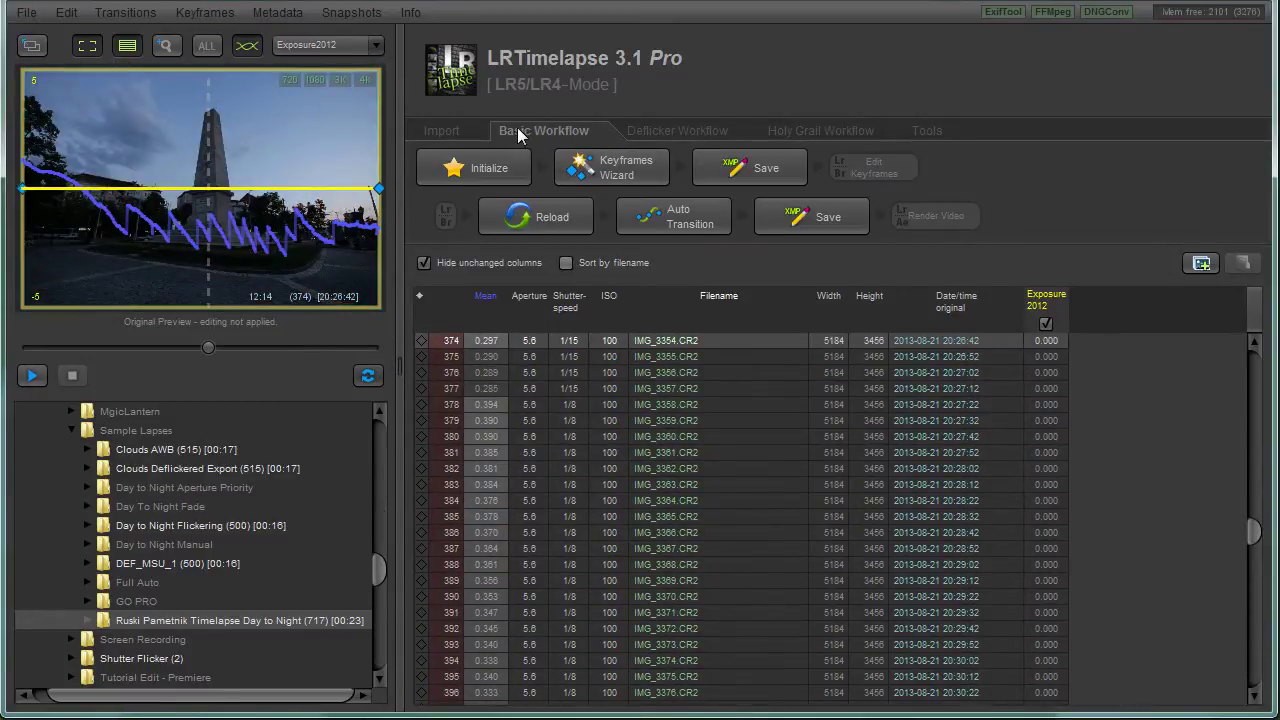
Show the Deflicker Workflow and scrub through the sequence from day to night and back to examine its brightness changes
left_click(645, 128)
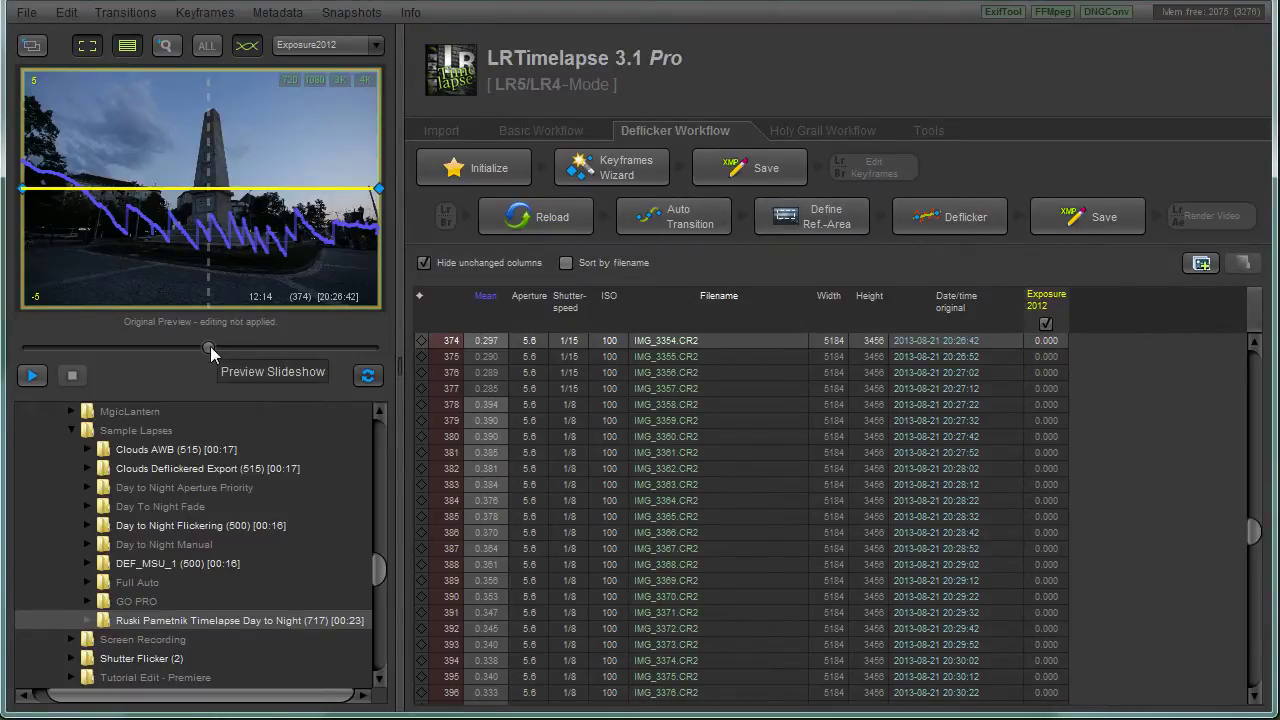
left_click_drag(208, 348, 319, 350)
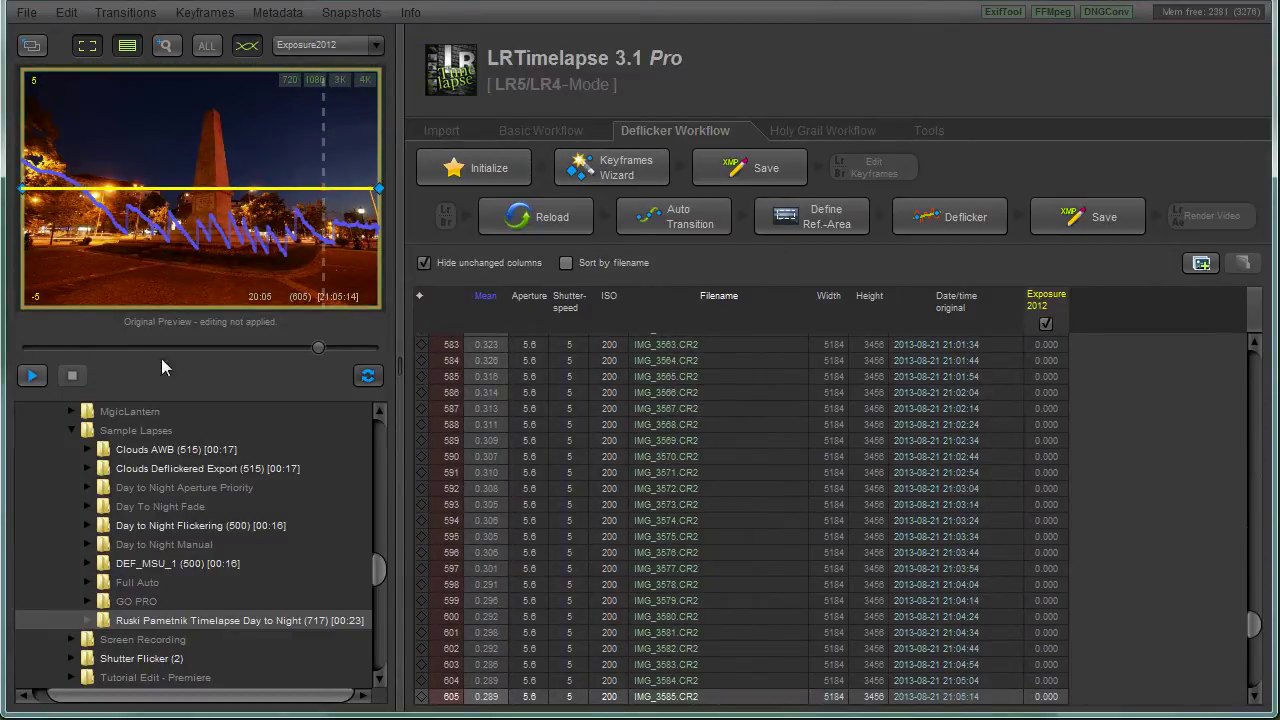
left_click_drag(320, 349, 192, 350)
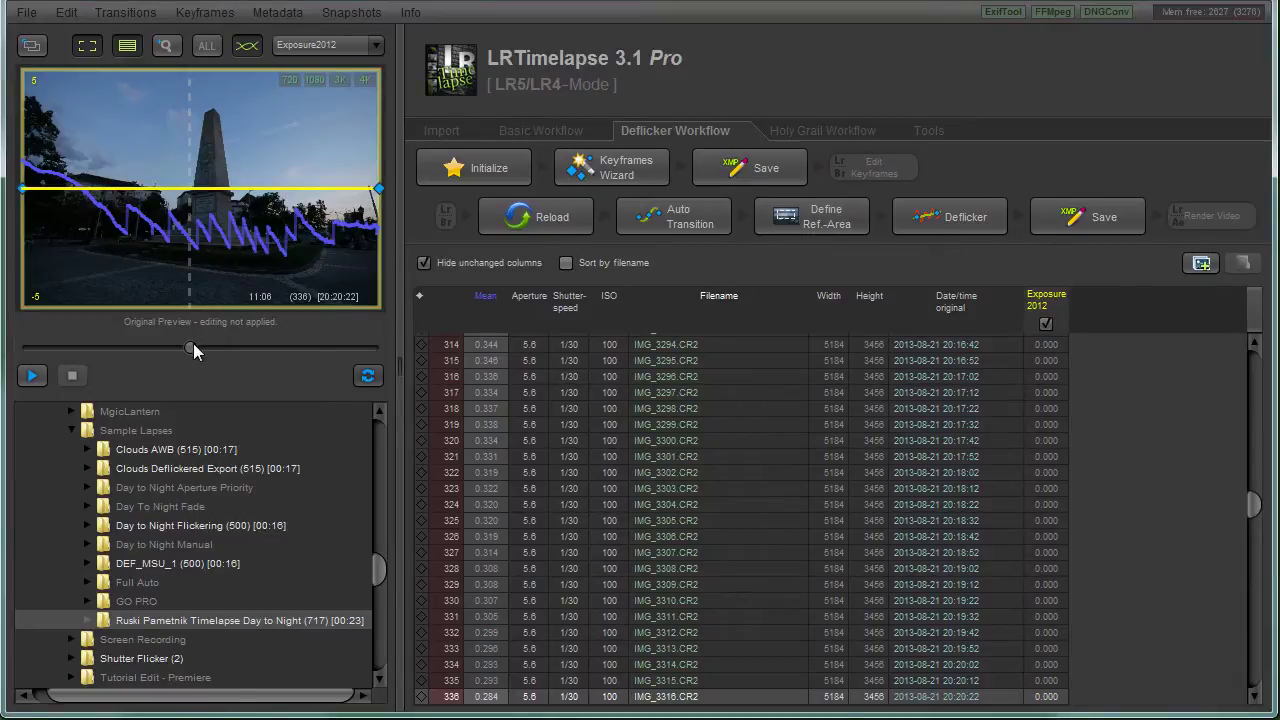
left_click_drag(193, 345, 258, 351)
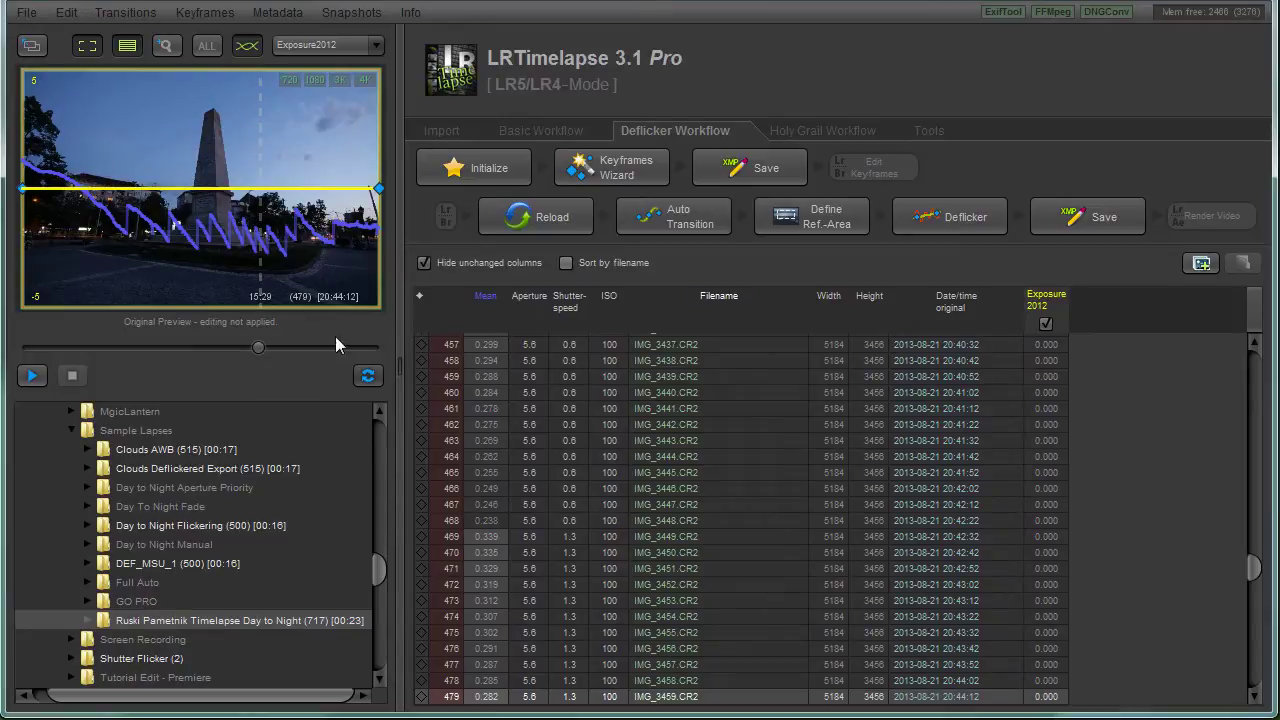
left_click_drag(264, 346, 347, 355)
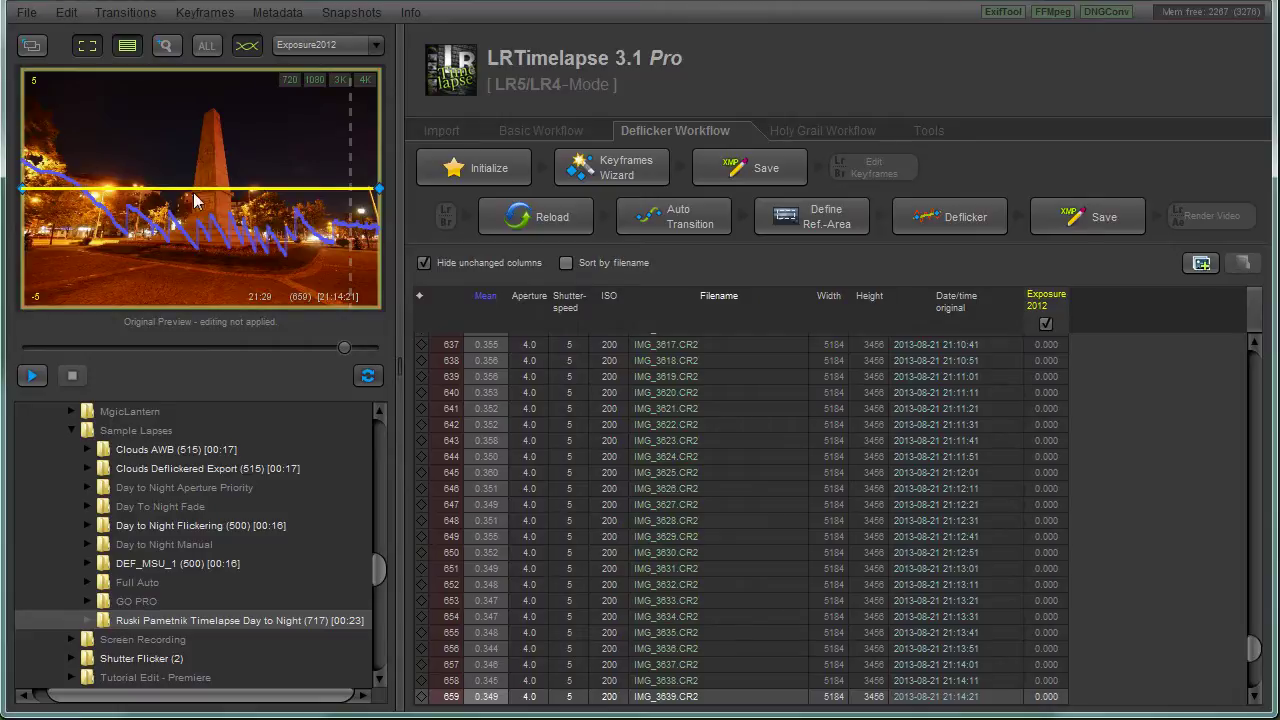
left_click(21, 350)
left_click_drag(21, 355, 55, 358)
left_click(18, 357)
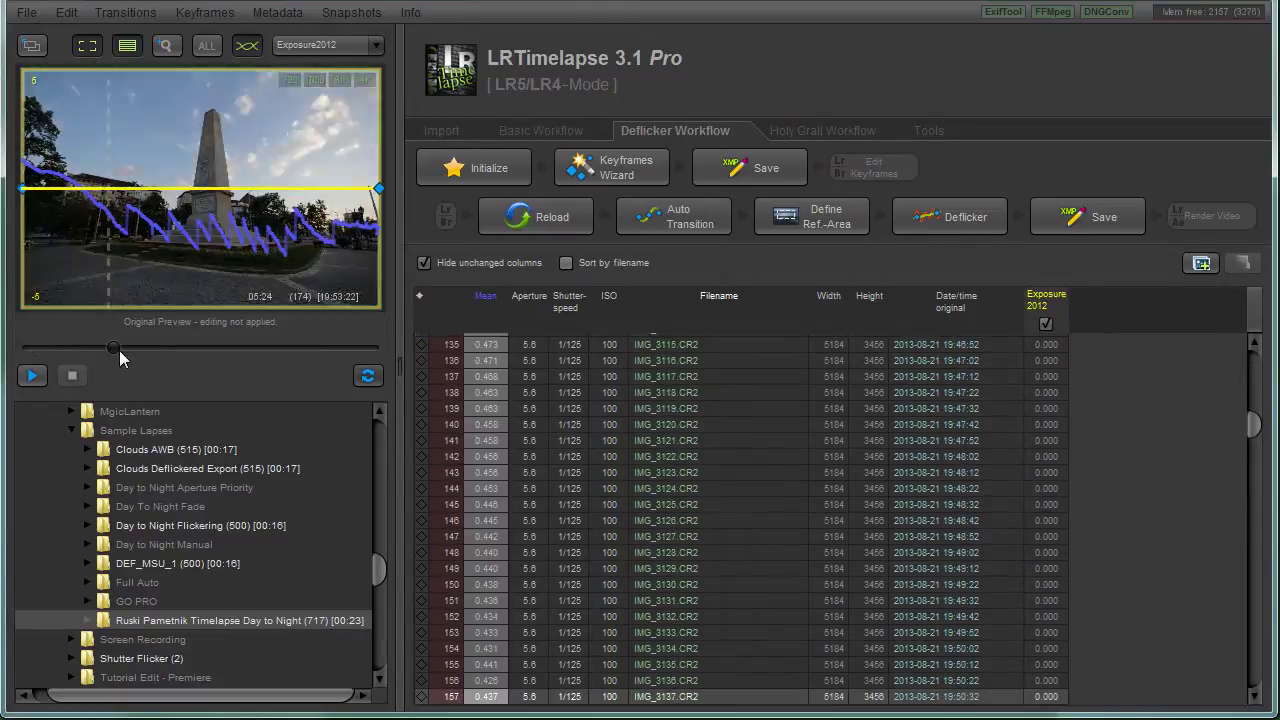
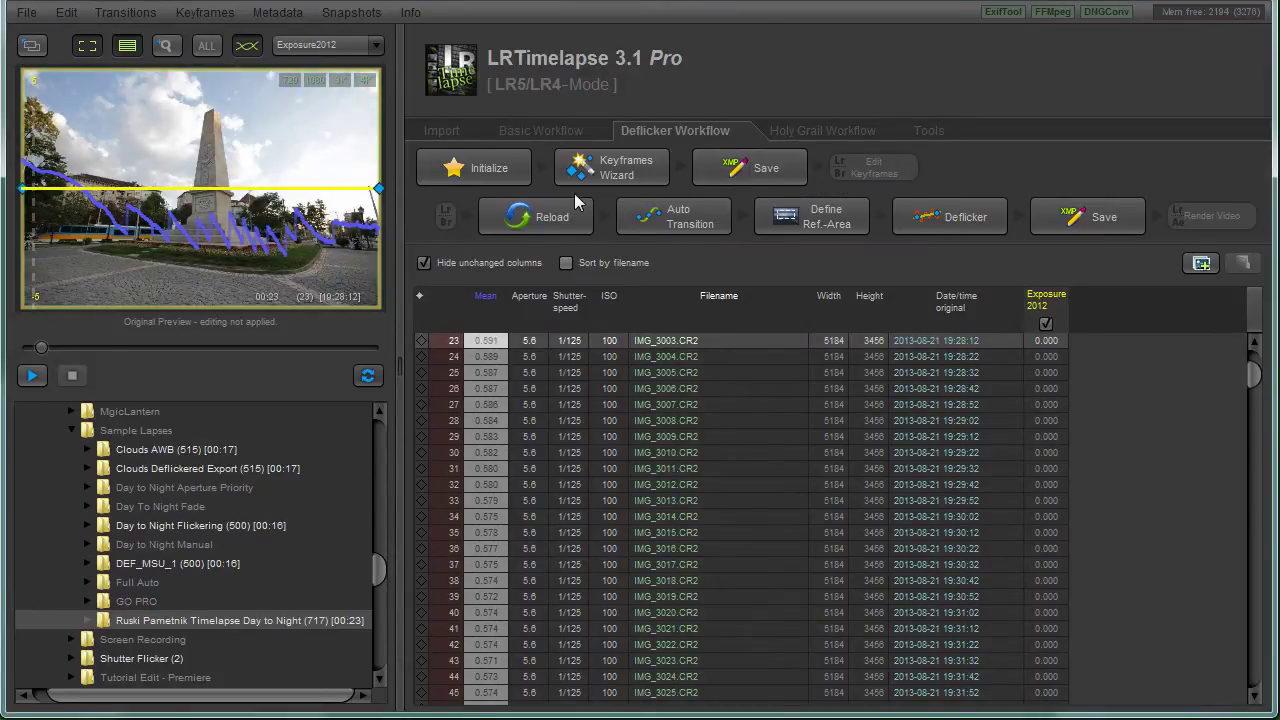
Compare the steps of the Holy Grail Workflow with those of the Basic and Deflicker Workflows
left_click(811, 128)
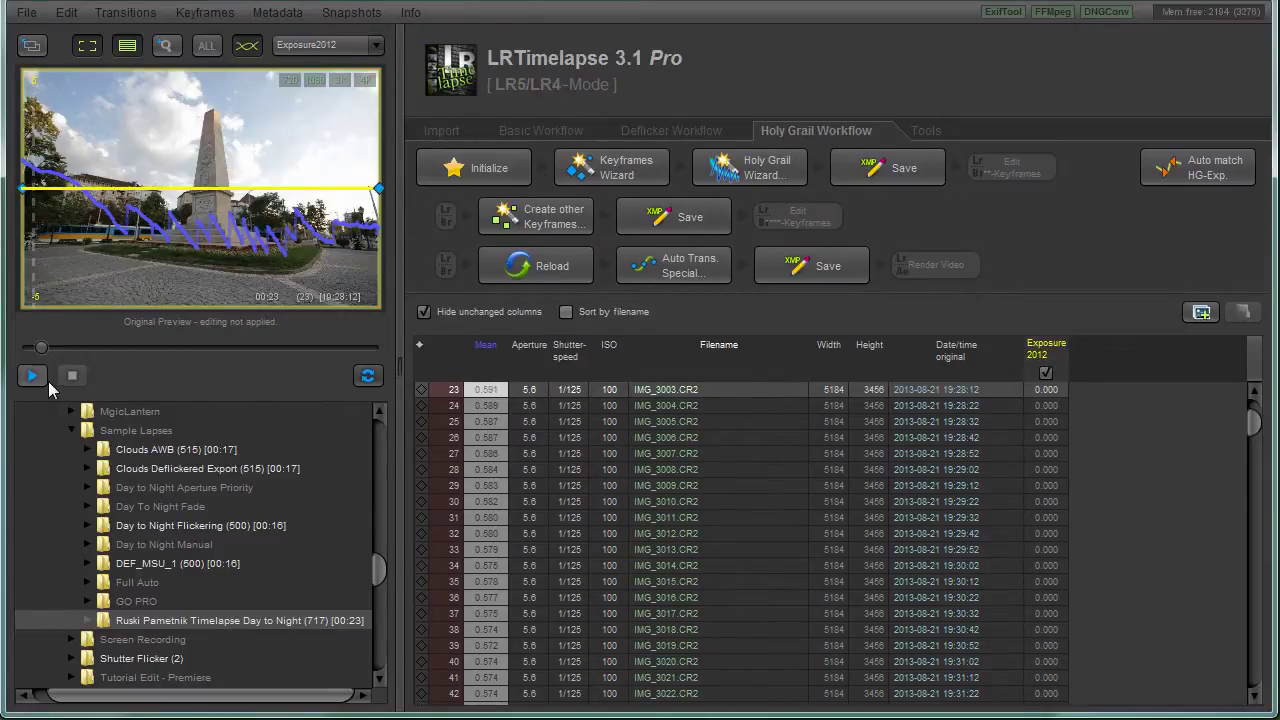
left_click_drag(40, 348, 309, 349)
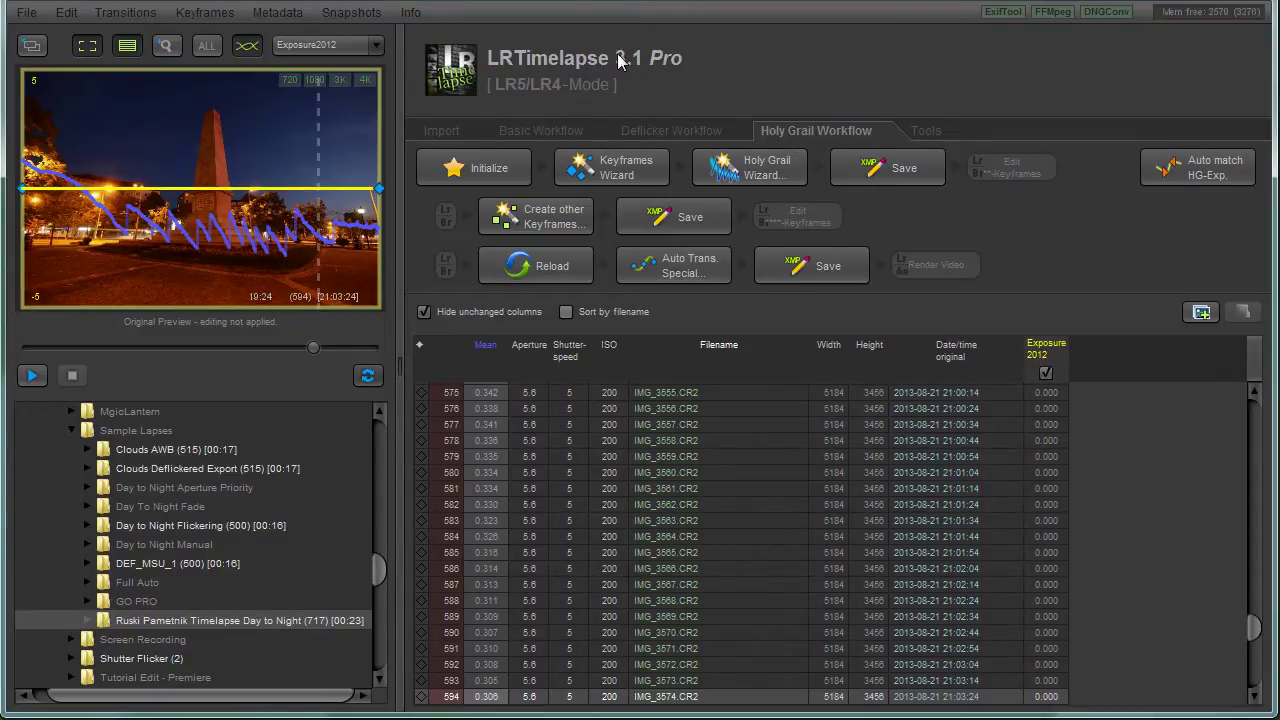
left_click(566, 130)
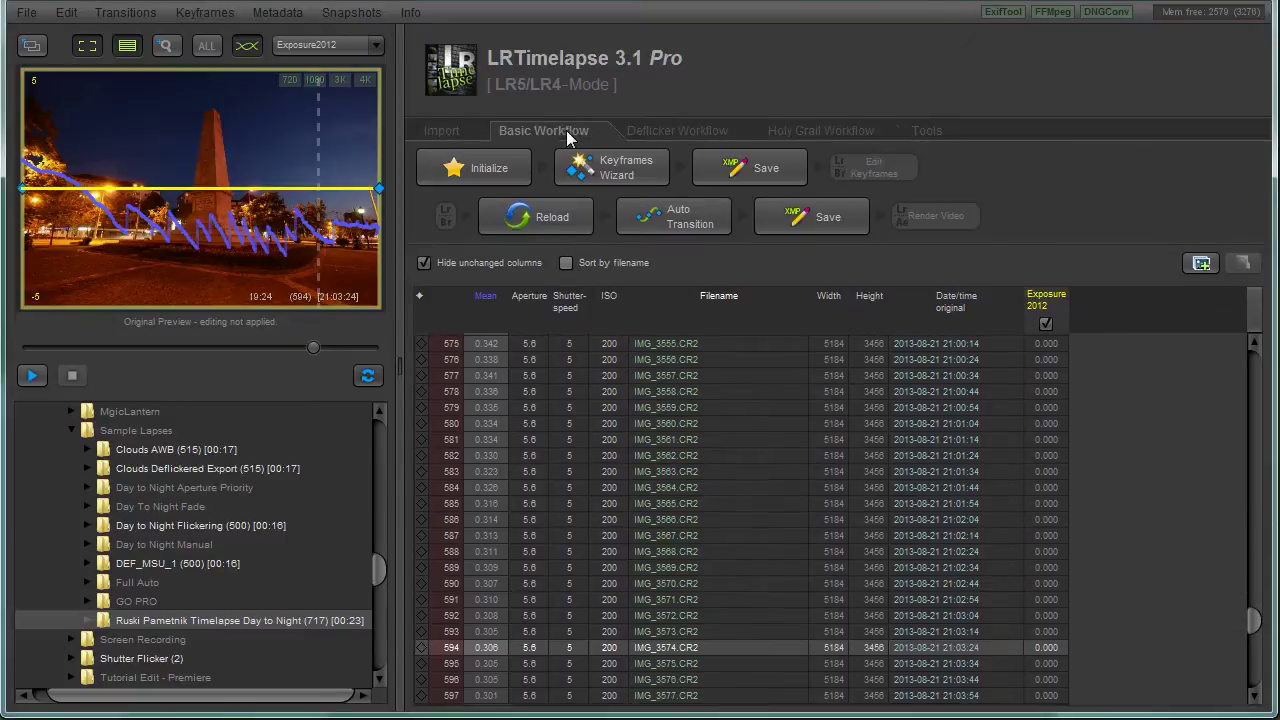
left_click(681, 133)
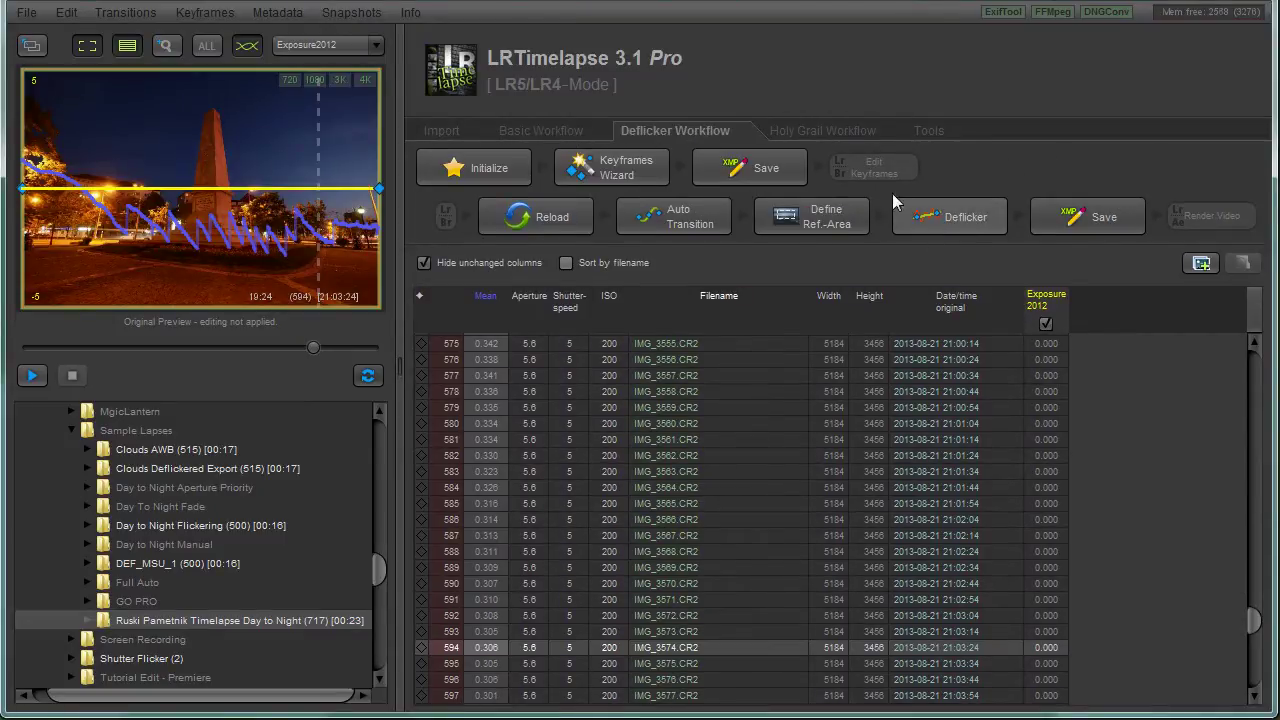
left_click(841, 125)
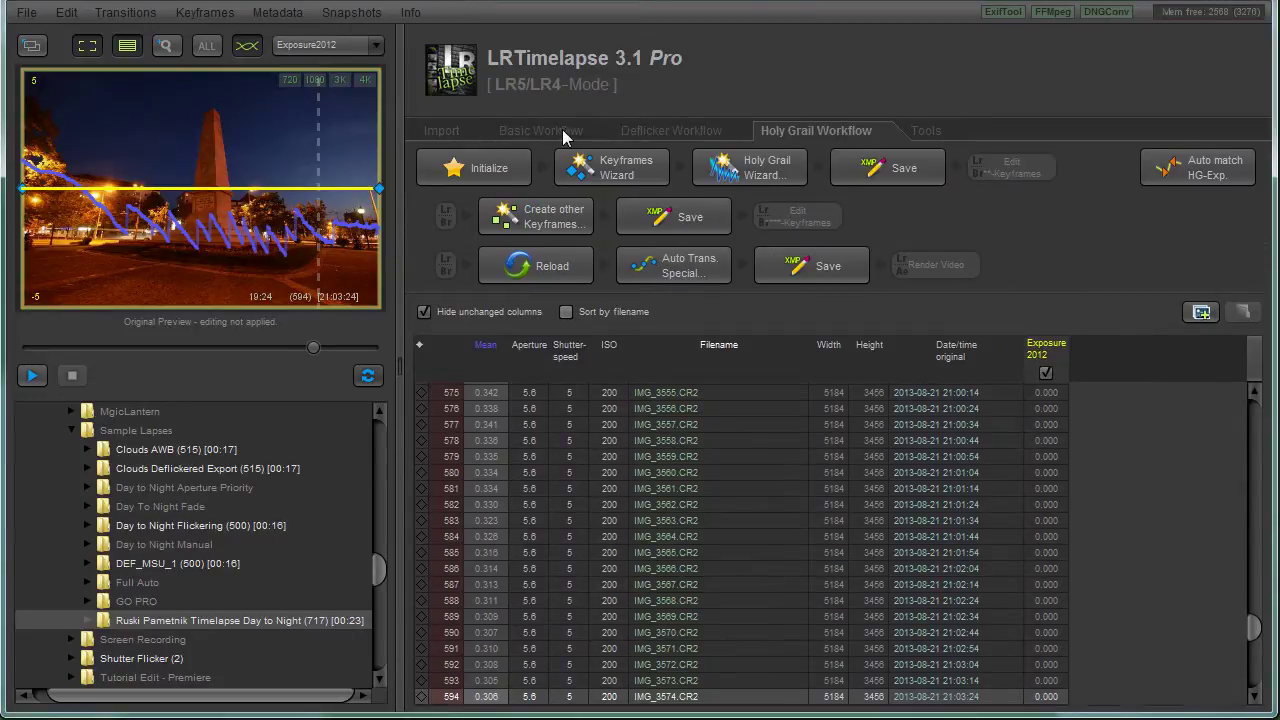
left_click(540, 132)
left_click(844, 125)
Generate the sequence's keyframes with the Keyframes Wizard in the Basic Workflow and dismiss the skipped EV adjustments notice
left_click(533, 129)
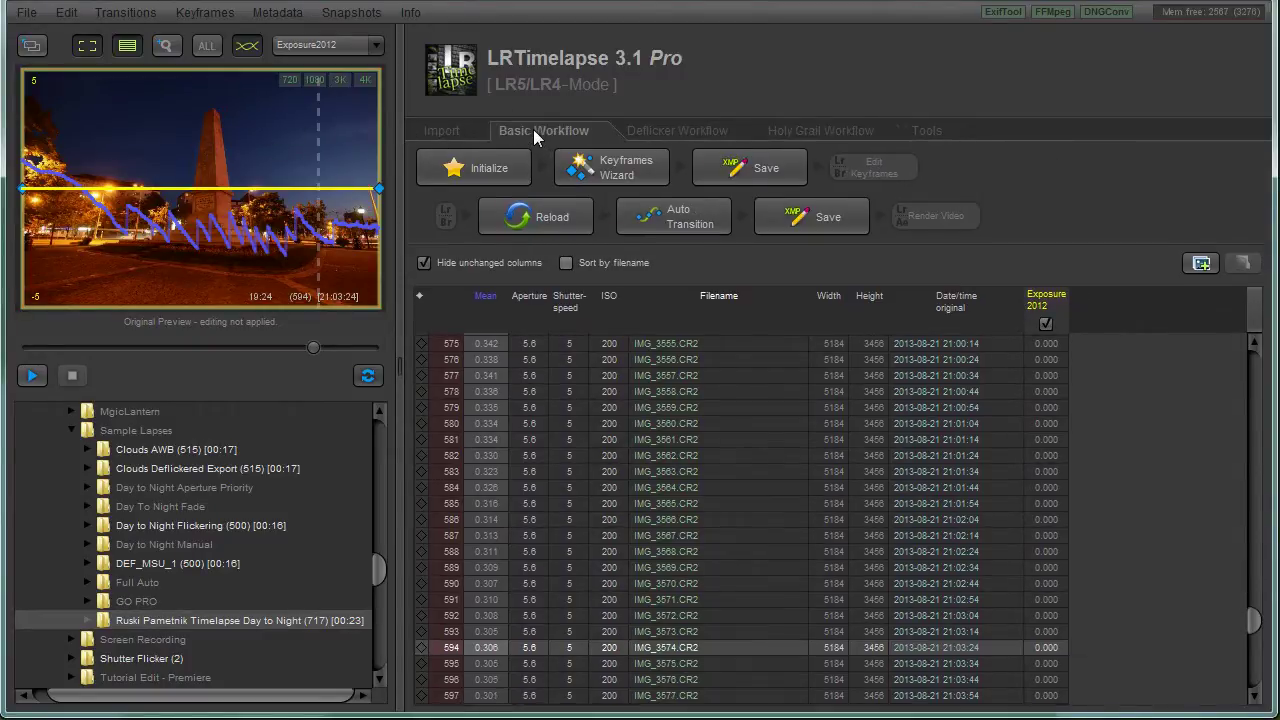
left_click(629, 174)
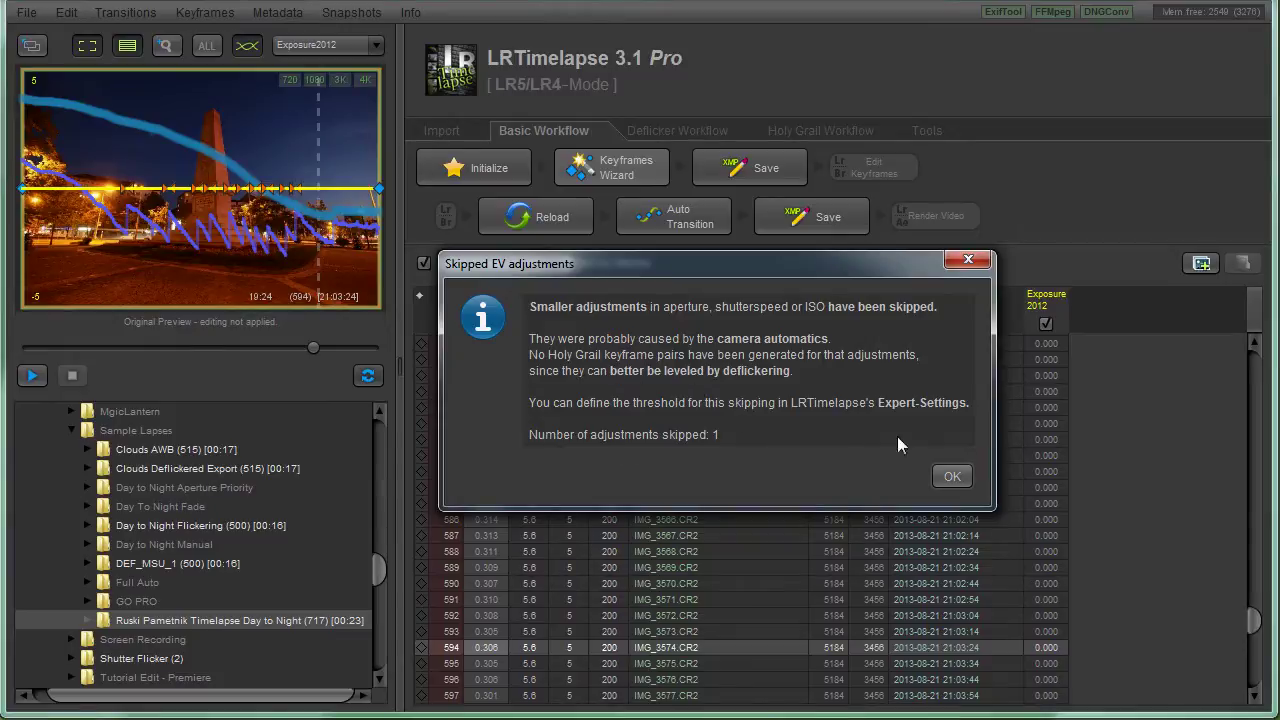
left_click(953, 477)
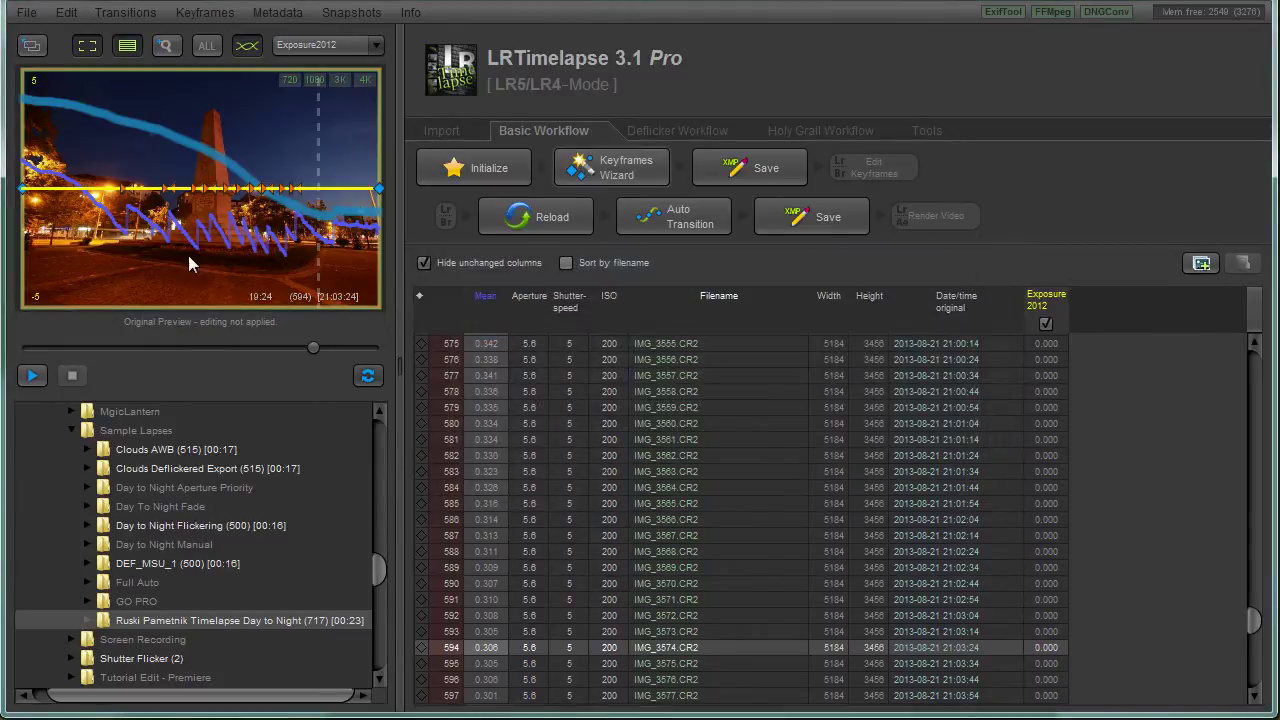
Check the keyframe pair at frames 210 and 211, and save the keyframe metadata to the XMP files
left_click_drag(310, 348, 130, 348)
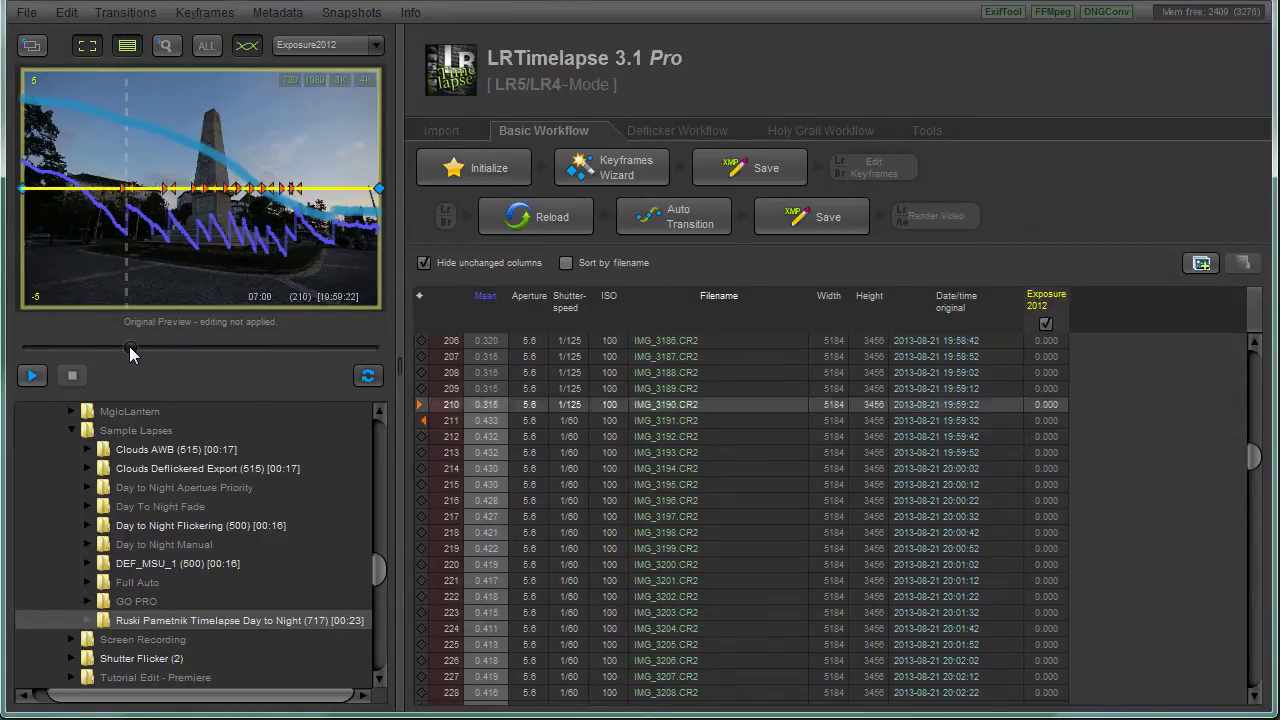
left_click(492, 403)
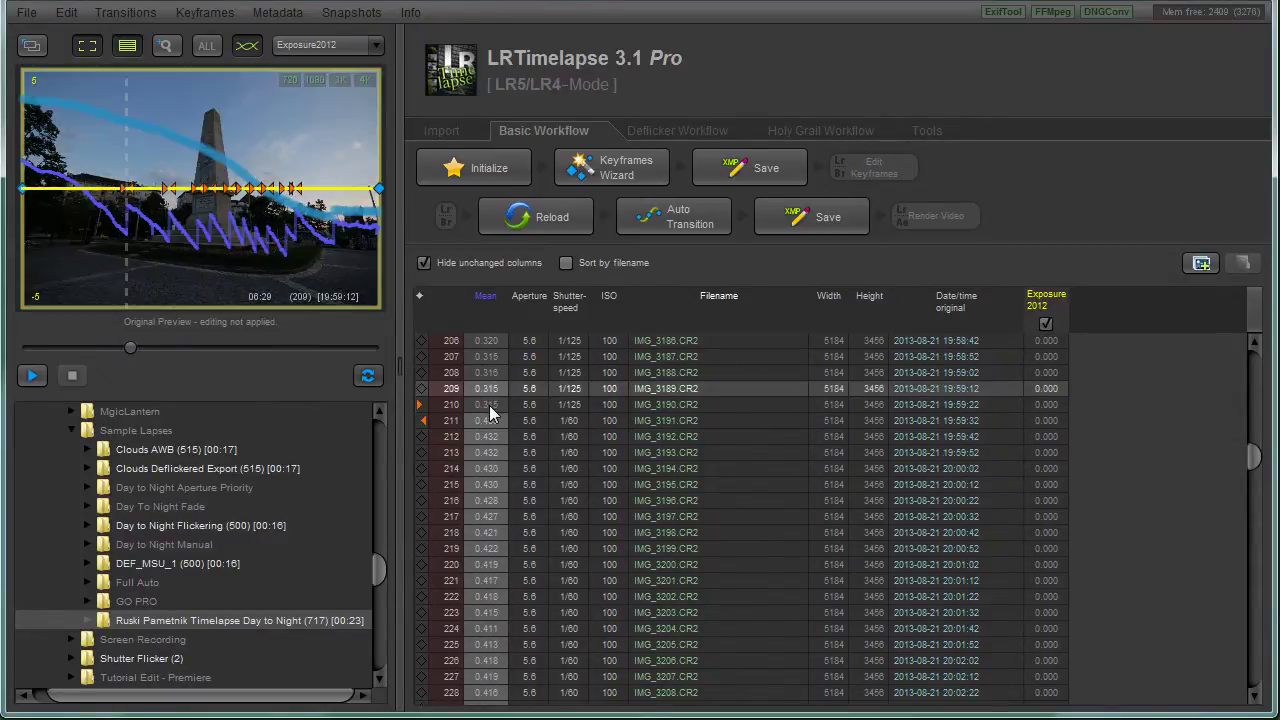
left_click(490, 420)
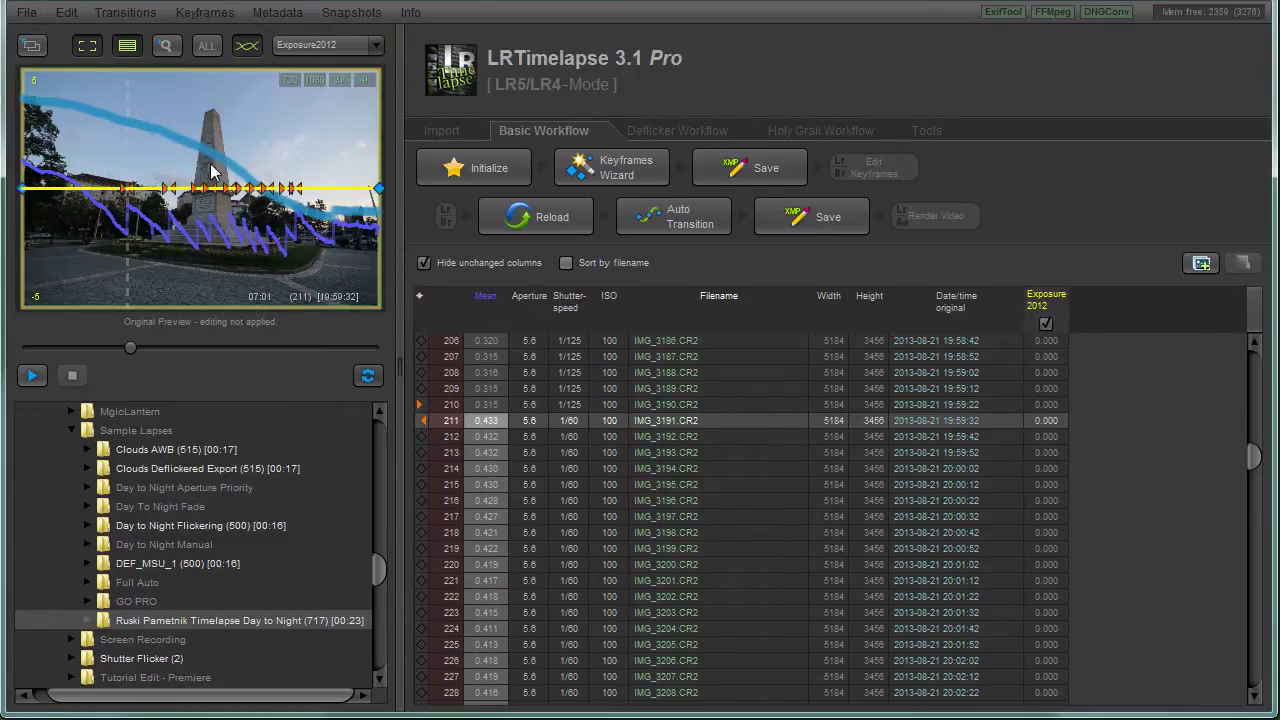
left_click(787, 170)
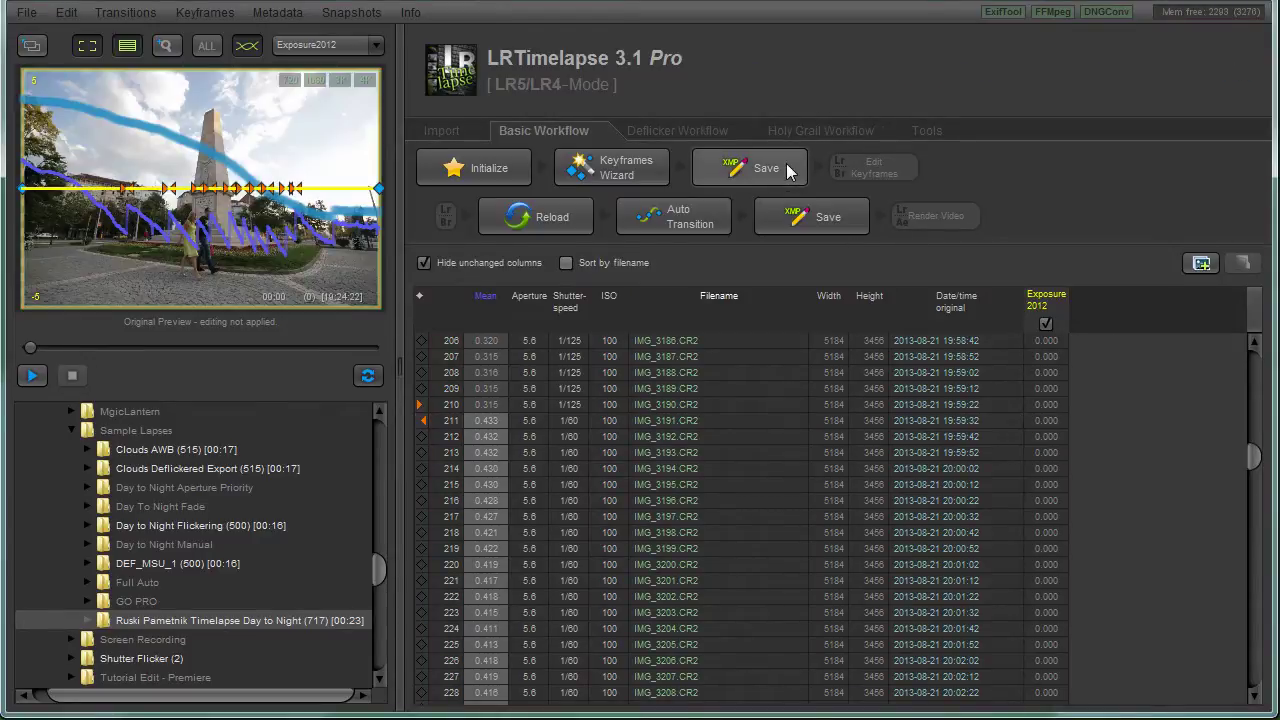
left_click(787, 170)
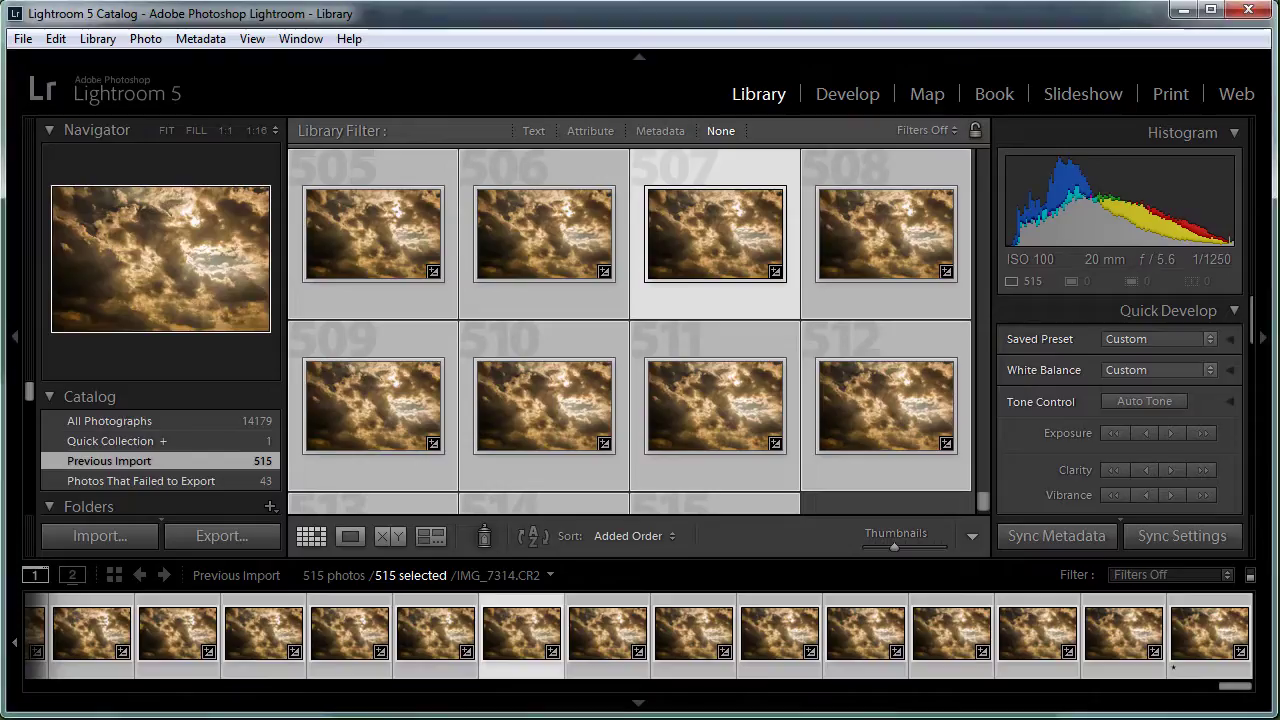
In Lightroom, import all photos of the Ruski Pametnik Timelapse Day to Night folder, adding them without moving them
left_click(125, 534)
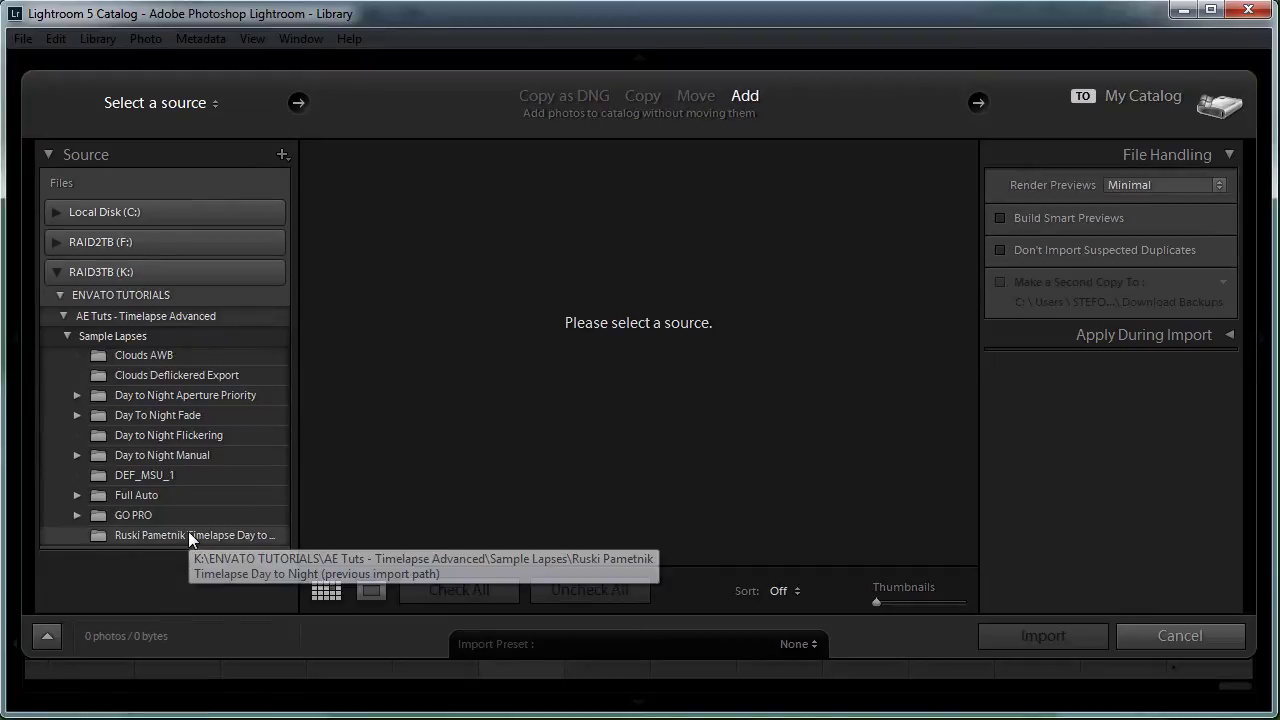
left_click(190, 535)
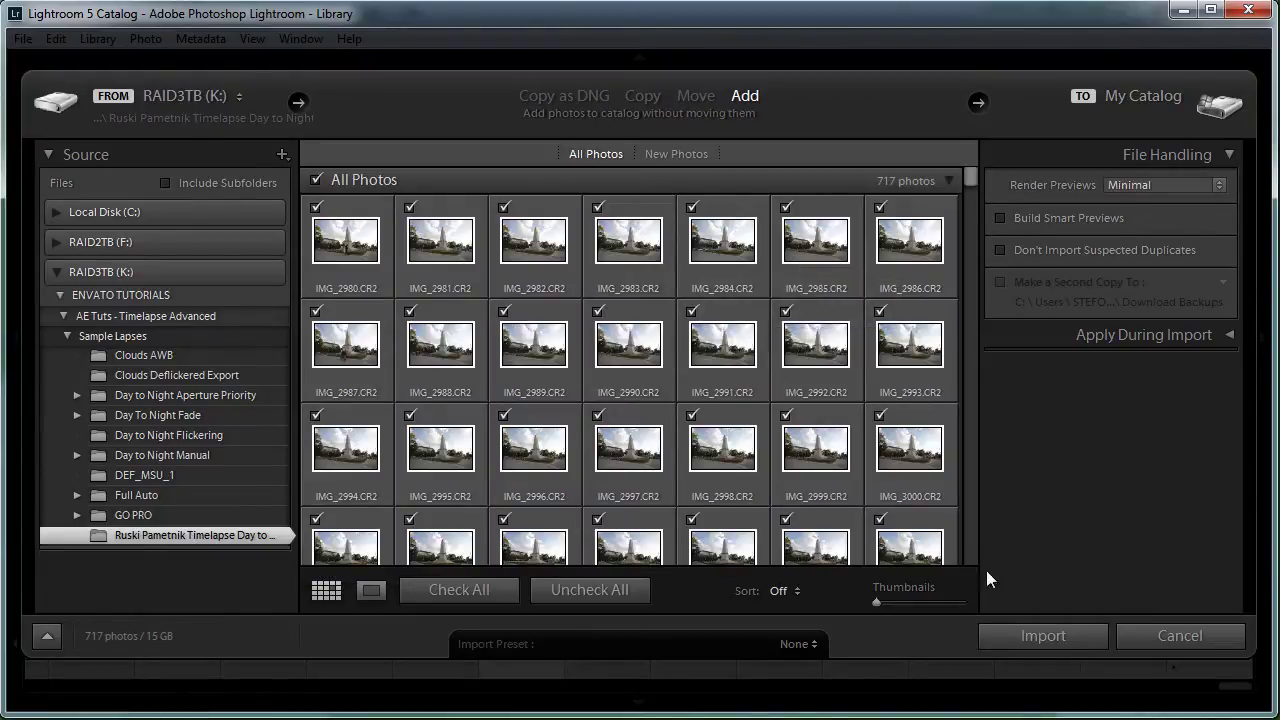
left_click(1062, 630)
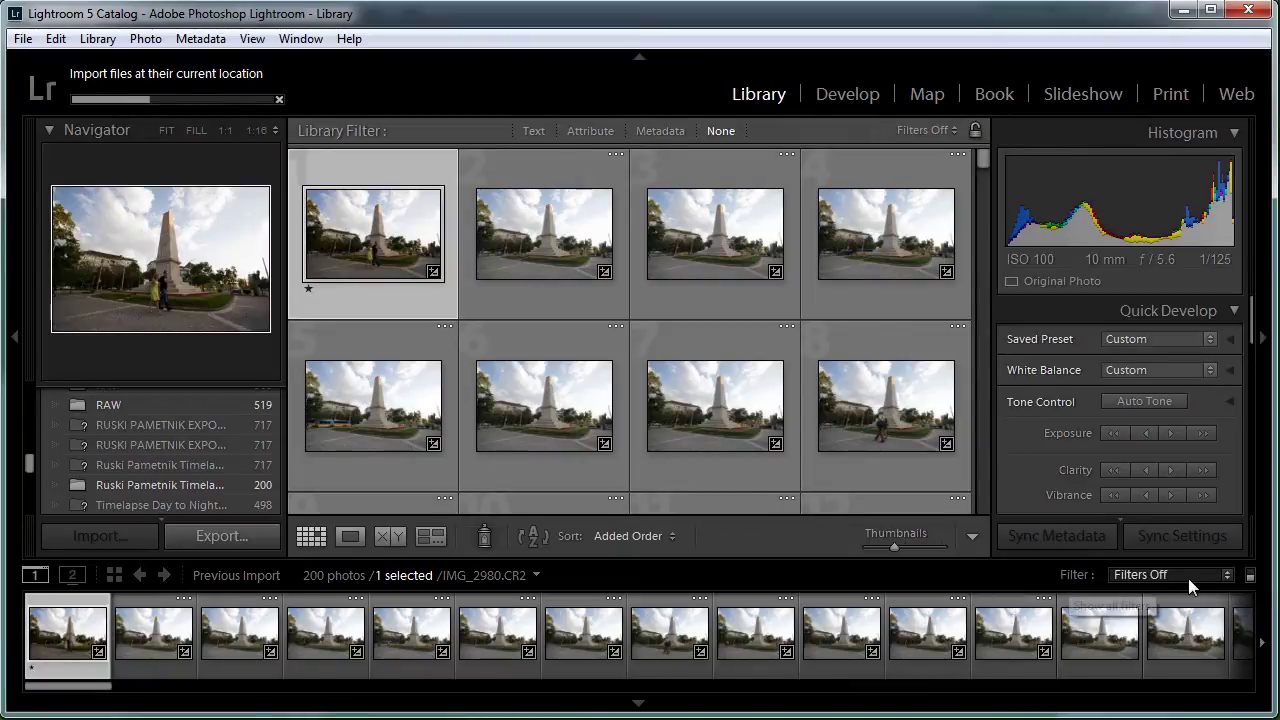
Filter the imported photos with the LRT-All Keyframes preset and inspect the keyframe pair IMG_3190 and IMG_3191
left_click(1226, 584)
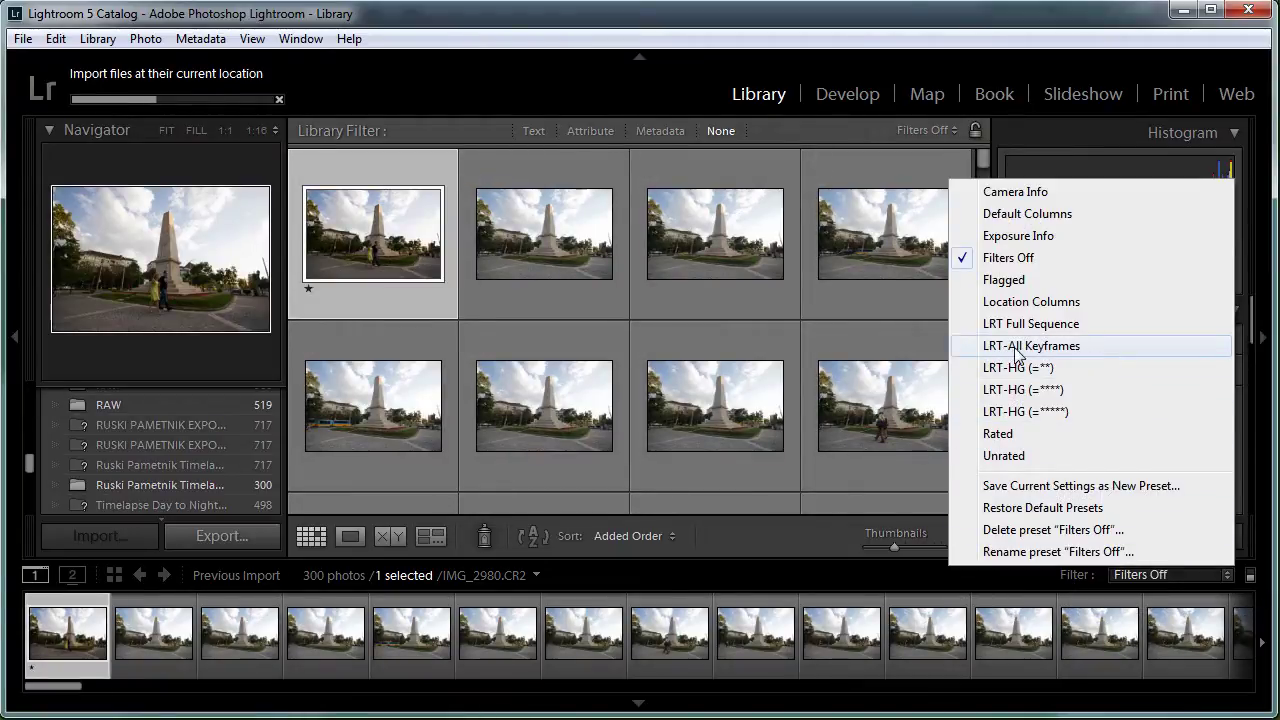
left_click(1045, 349)
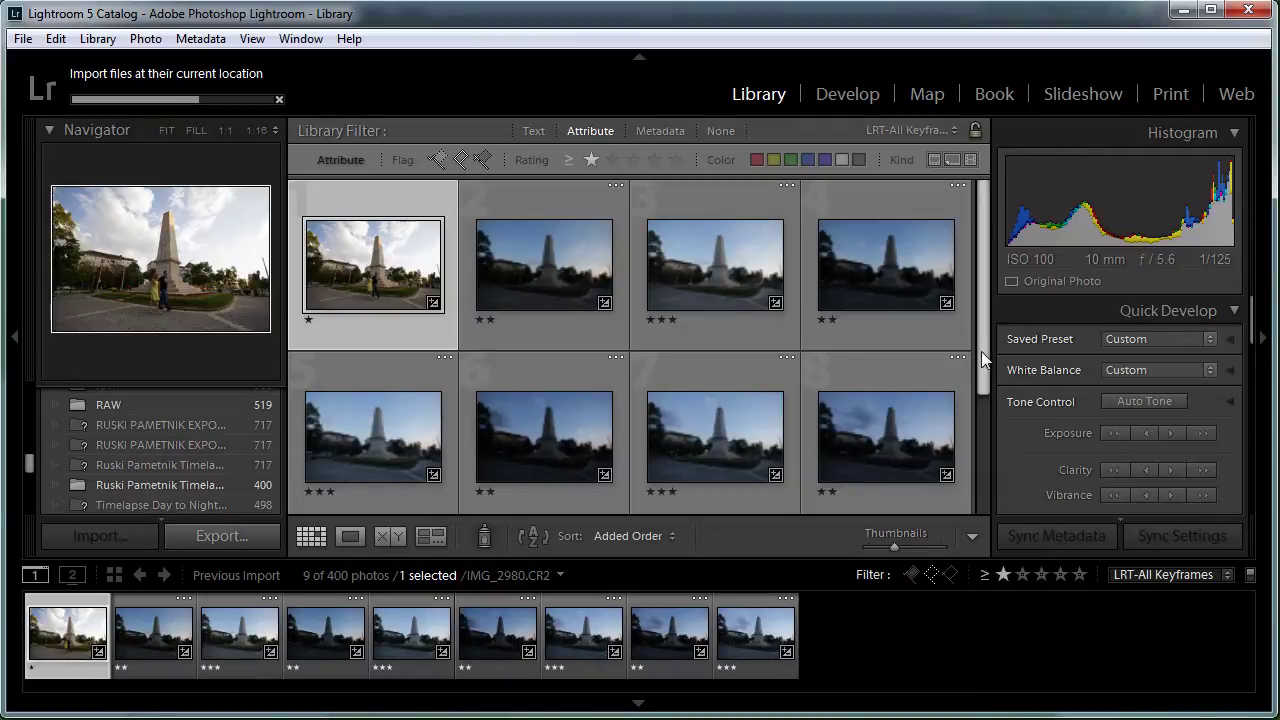
left_click_drag(983, 360, 983, 253)
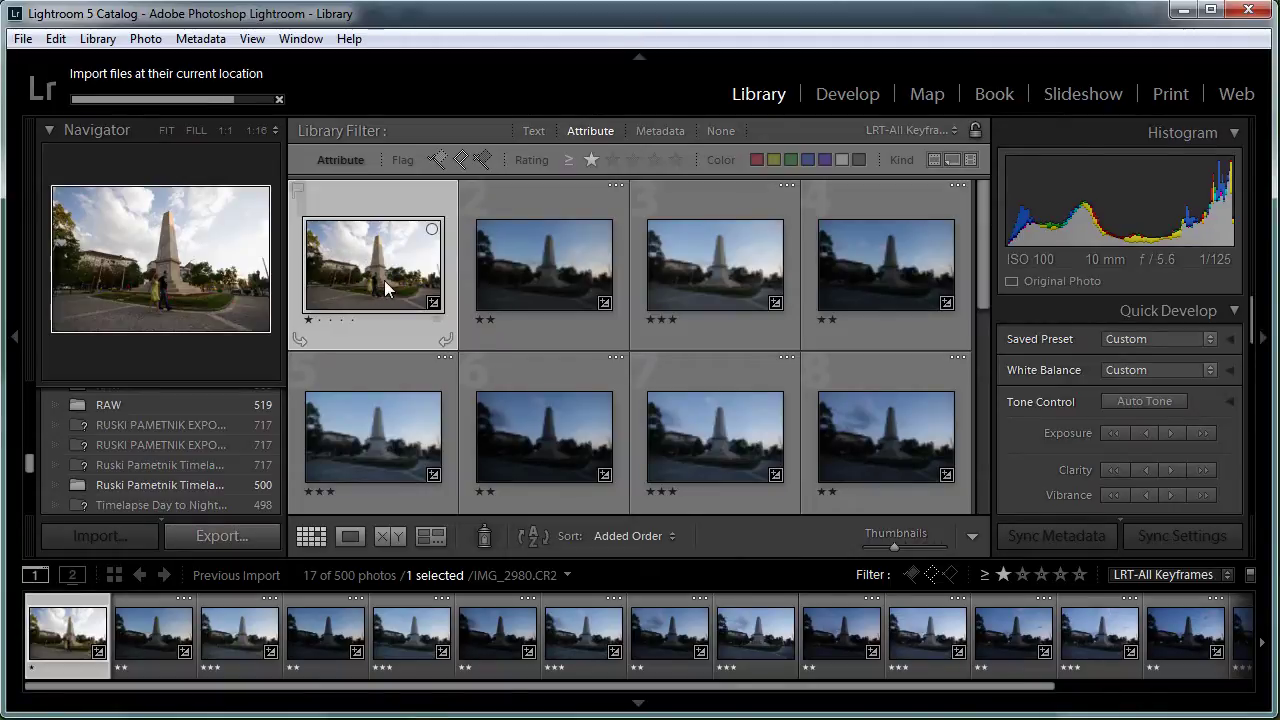
left_click(540, 268)
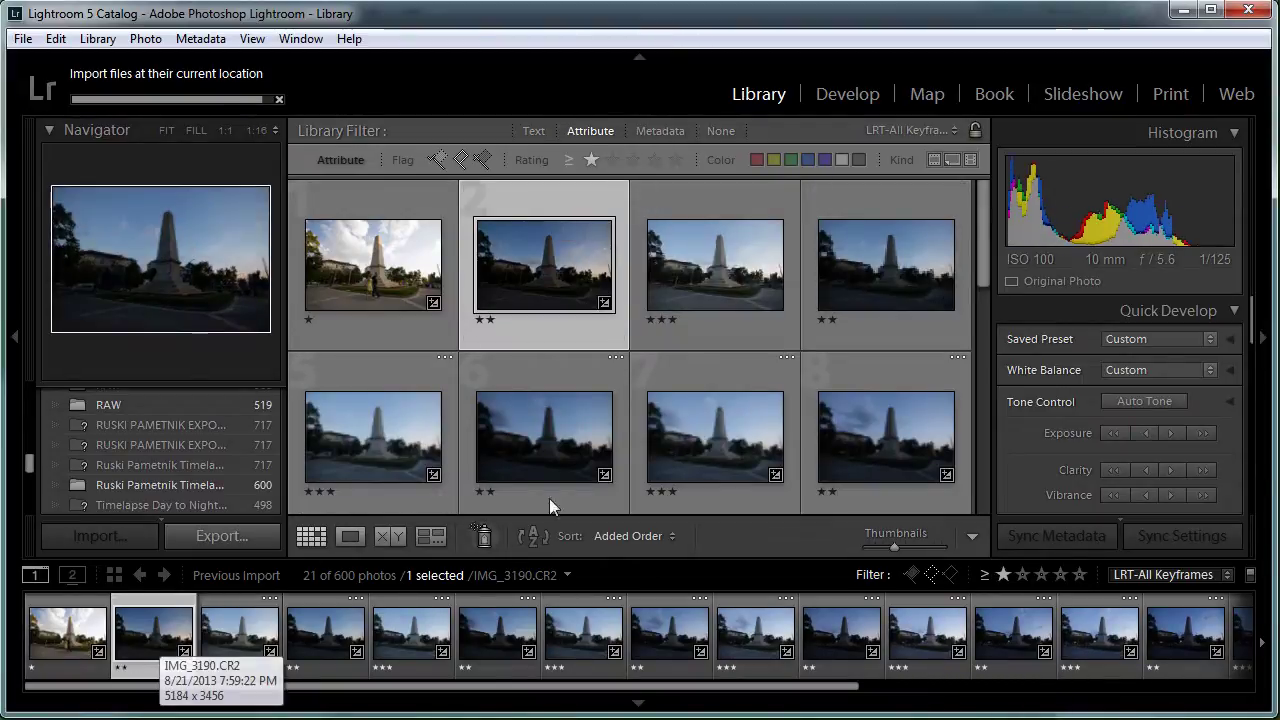
left_click(689, 258)
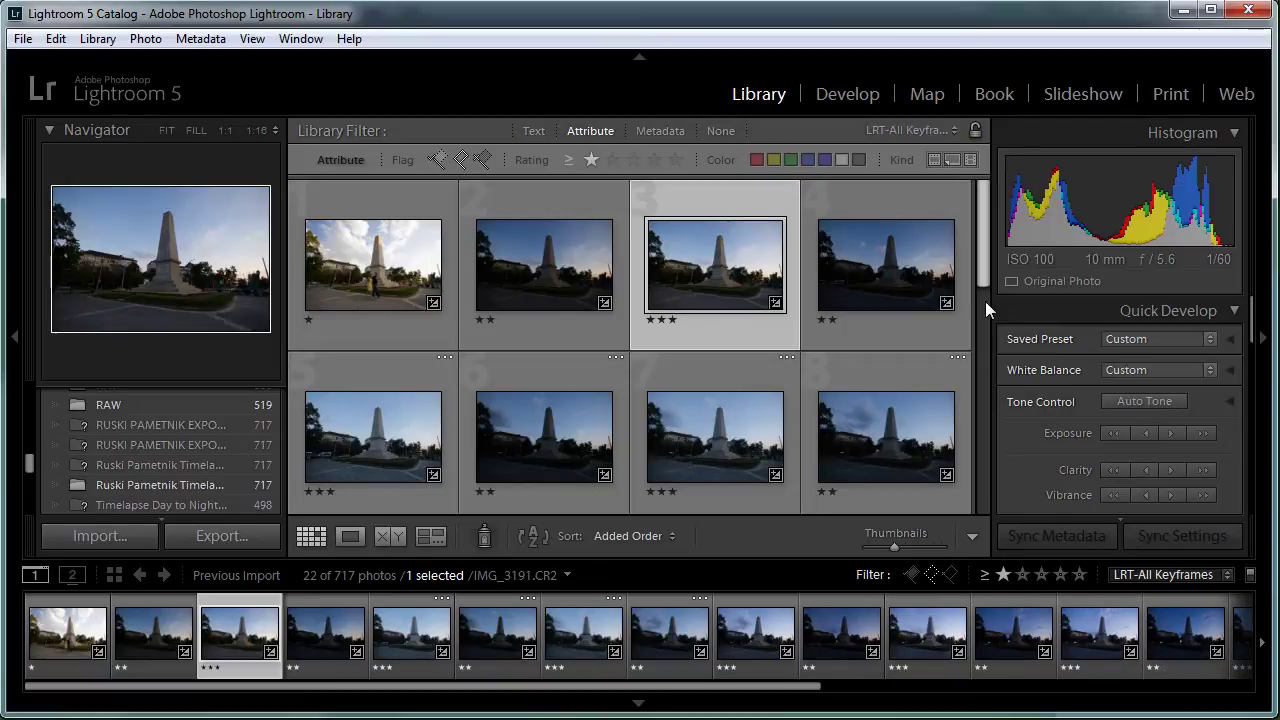
mouse_move(985, 263)
left_mouse_down()
mouse_move(985, 487)
mouse_move(980, 238)
left_mouse_up()
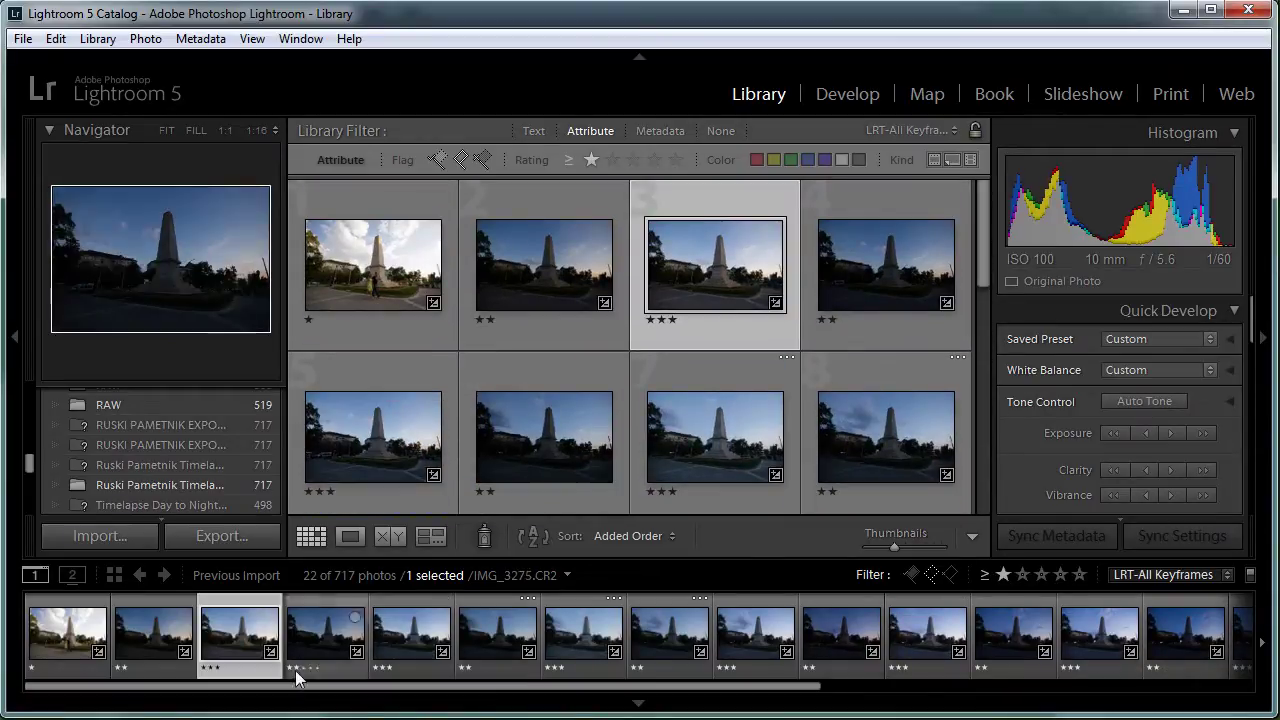
Open the first keyframe, IMG_2980, in the Develop module and set its Highlights to -100
left_click(72, 638)
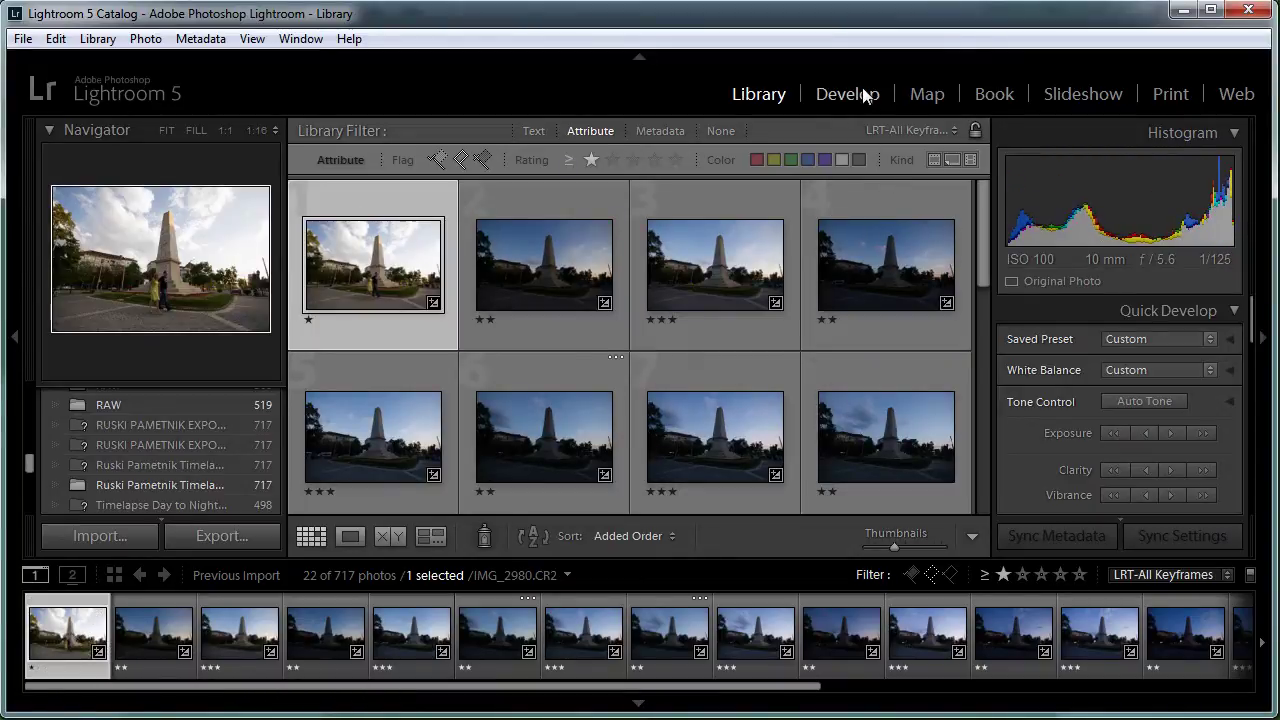
left_click(862, 96)
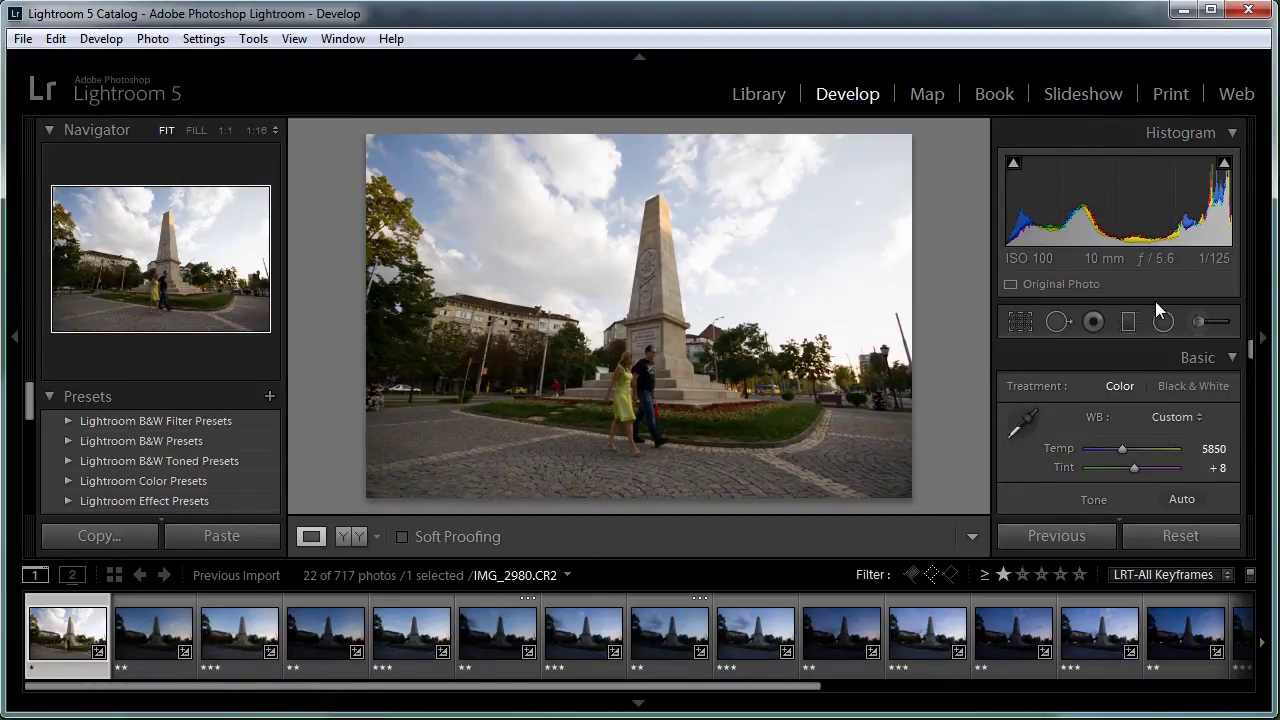
left_click_drag(1252, 350, 1253, 362)
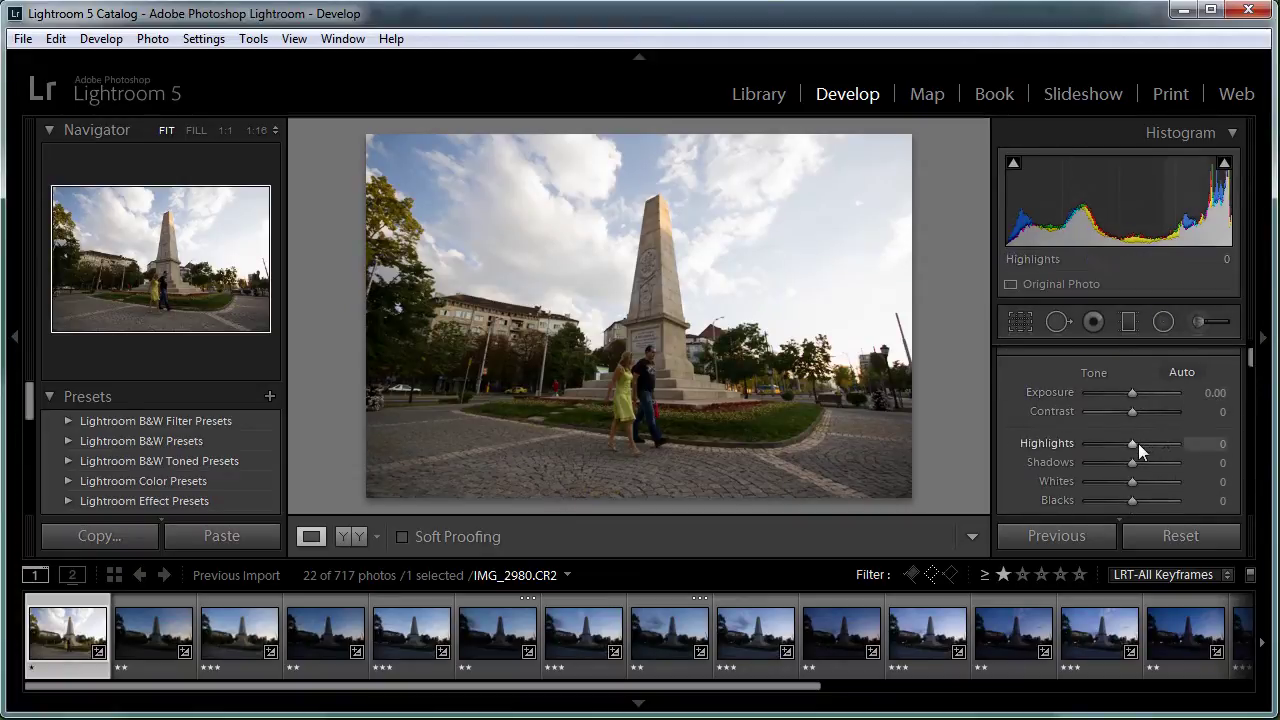
left_click_drag(1131, 443, 1017, 449)
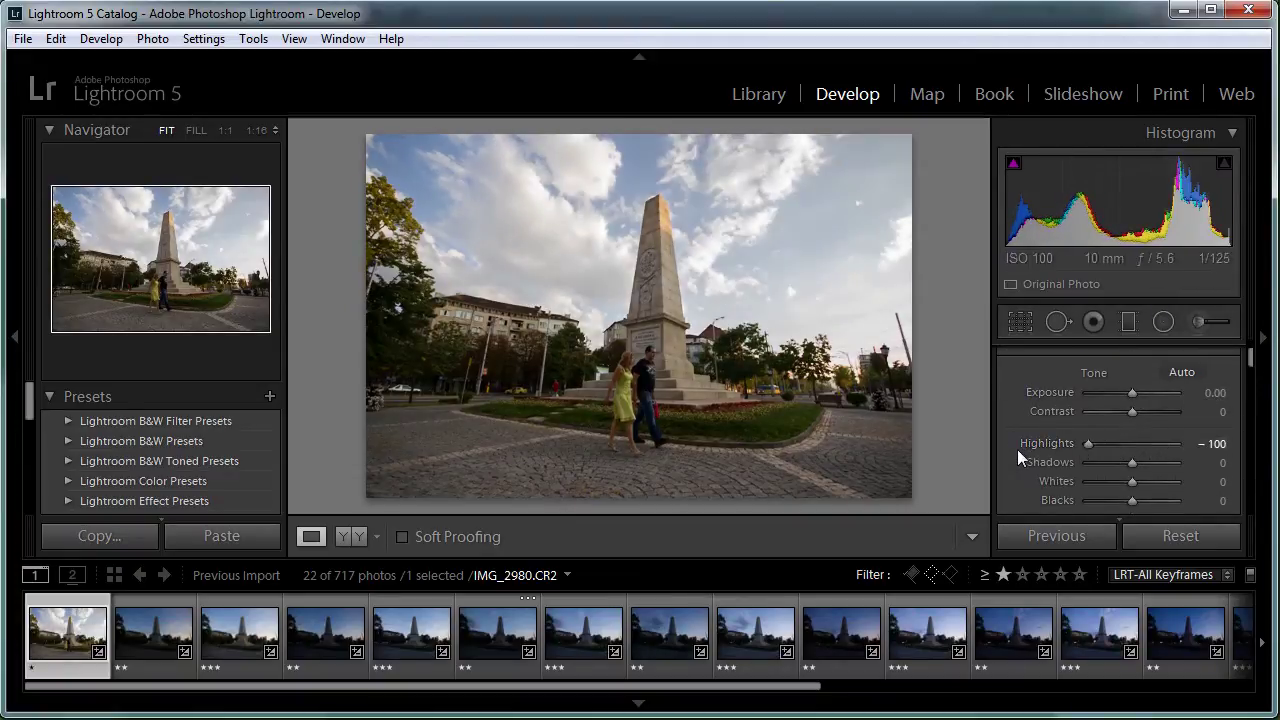
Set the first keyframe's Shadows to +50
left_click(1216, 462)
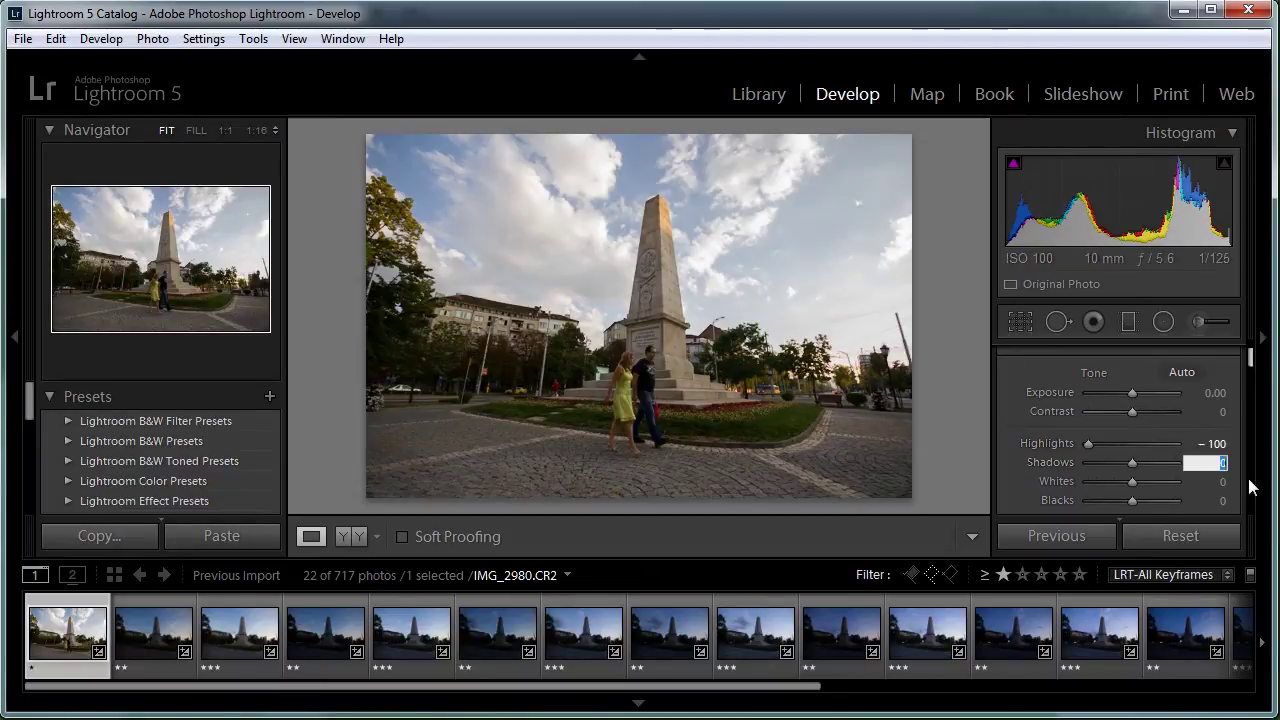
type("50")
key("Return")
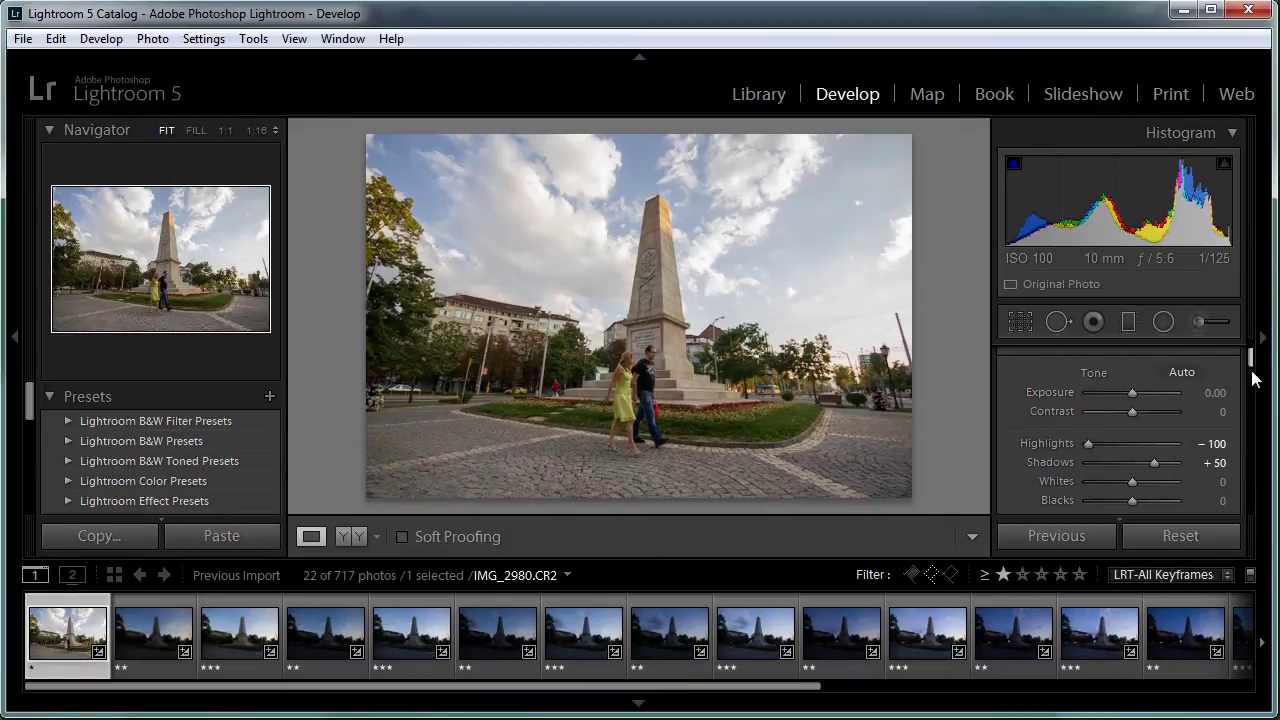
Set the first keyframe's Clarity to +100 and its Vibrance to +25
scroll(1252, 370, "down", 3)
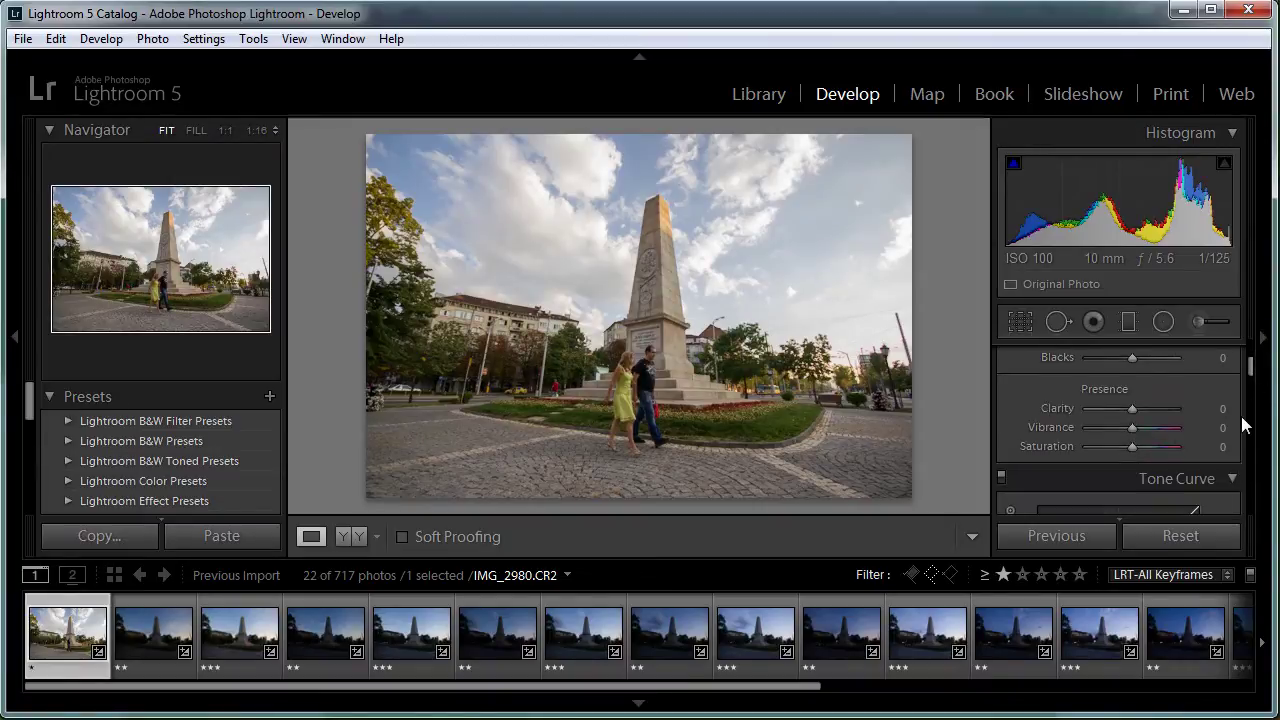
left_click(1222, 409)
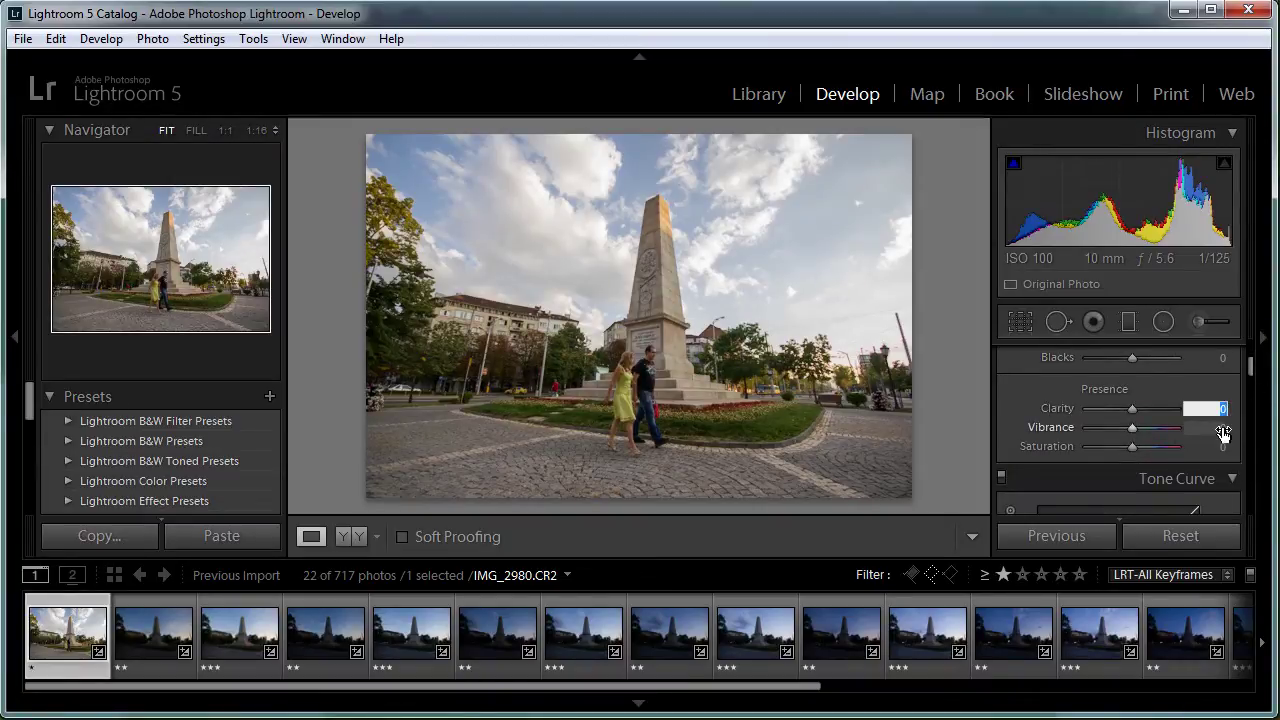
type("50")
key("Return")
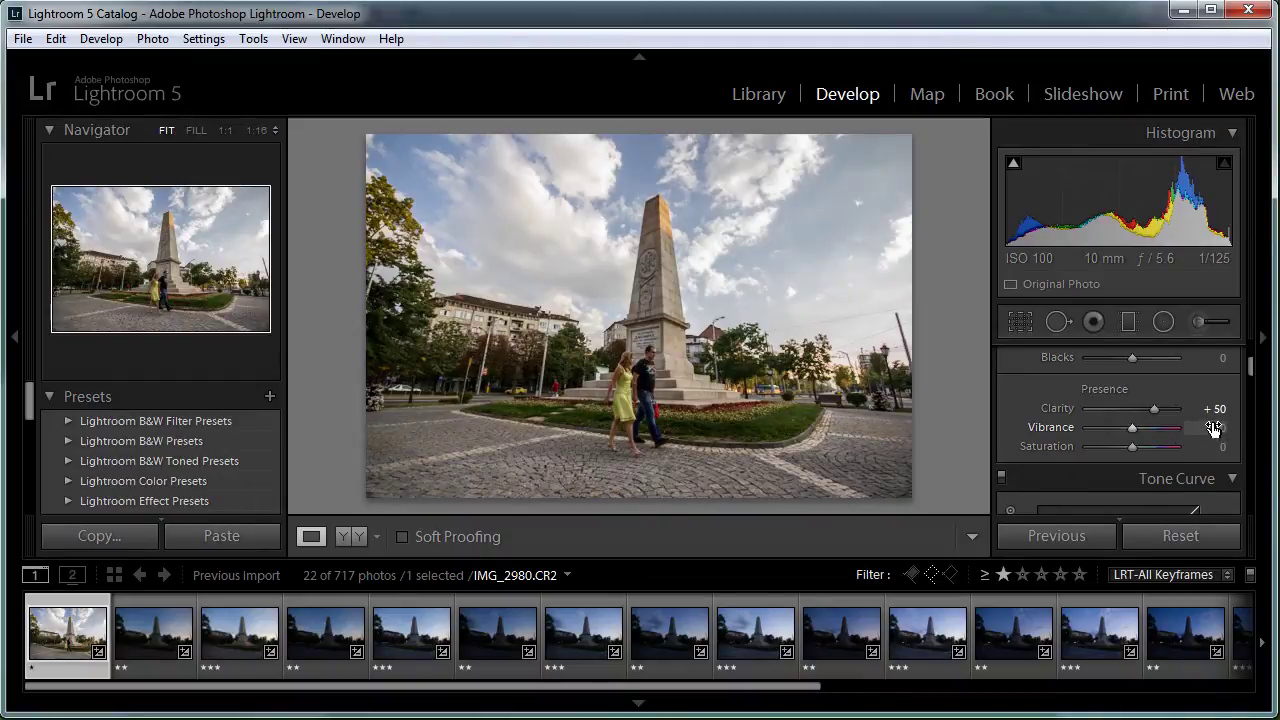
left_click(1214, 409)
type("100")
key("Return")
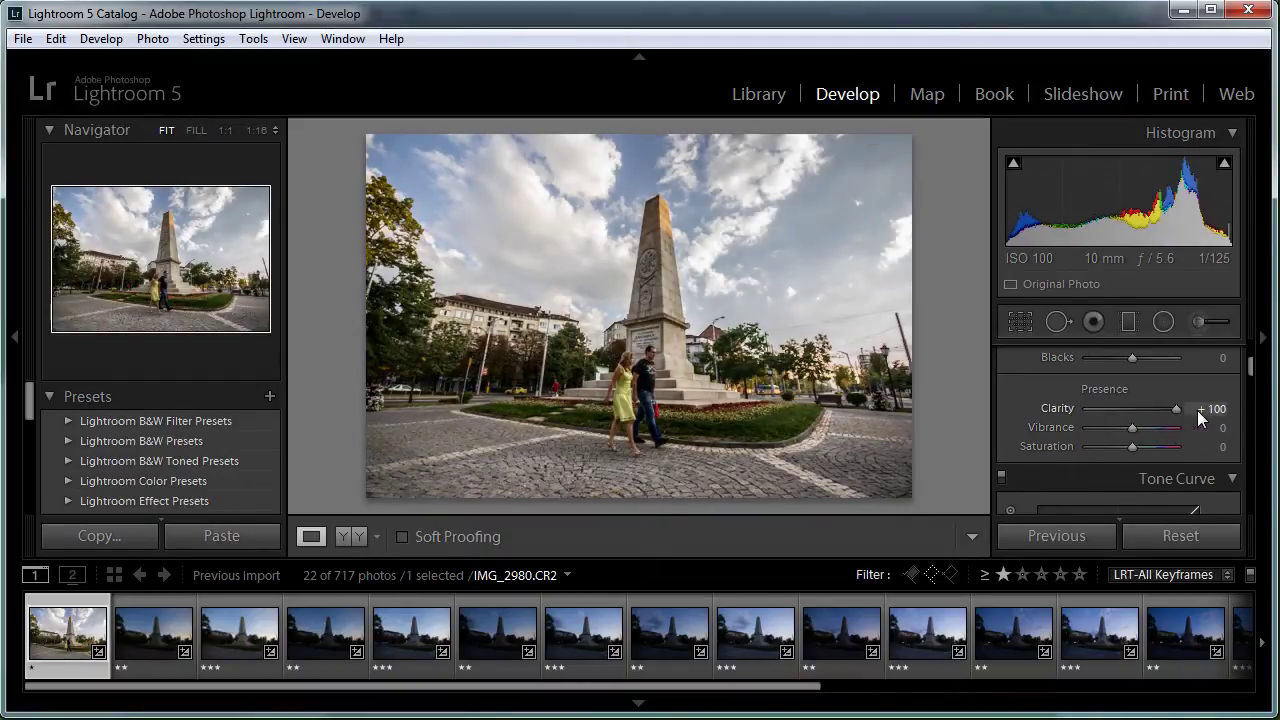
left_click(1214, 427)
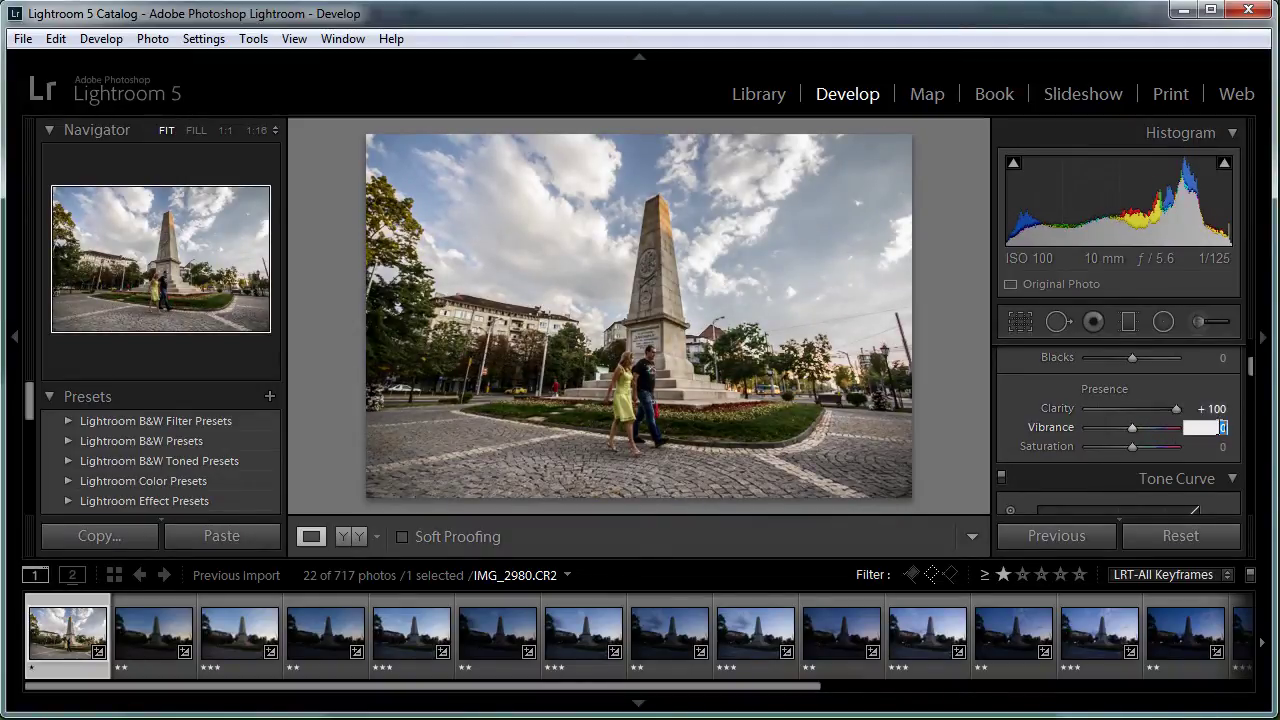
type("25")
key("Return")
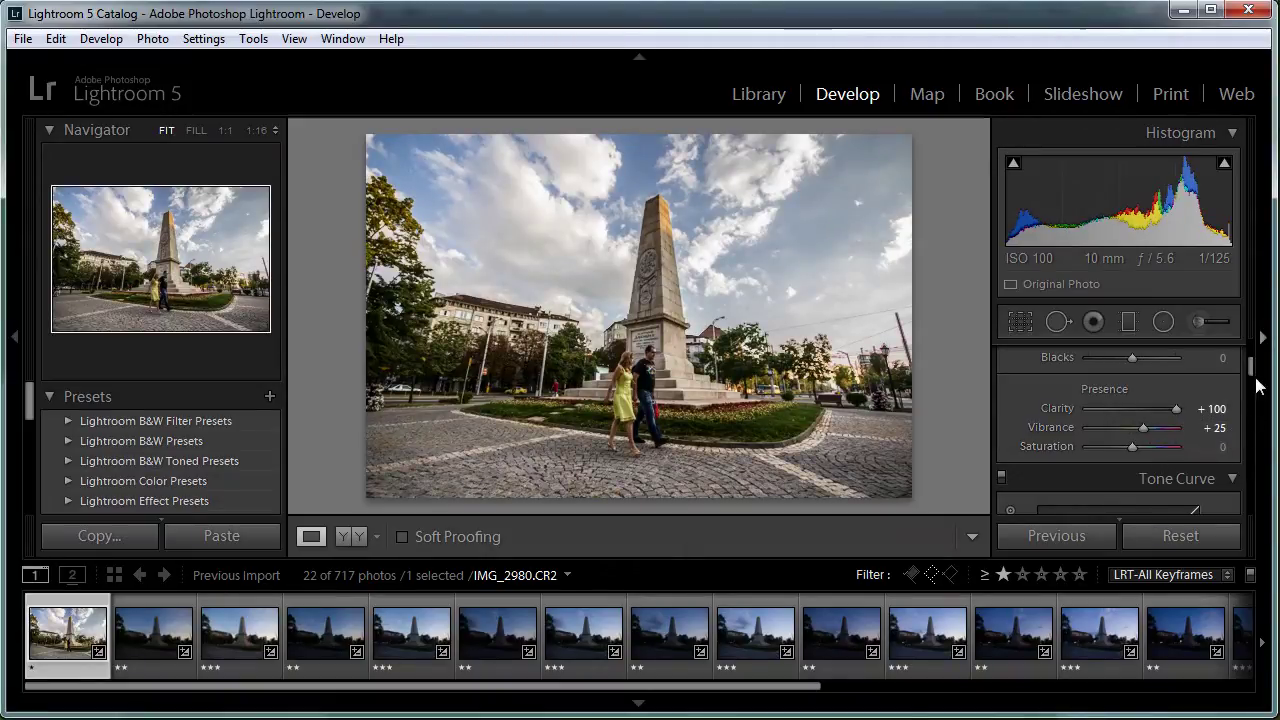
Set the first keyframe's Contrast to +15
left_click_drag(1251, 375, 1247, 368)
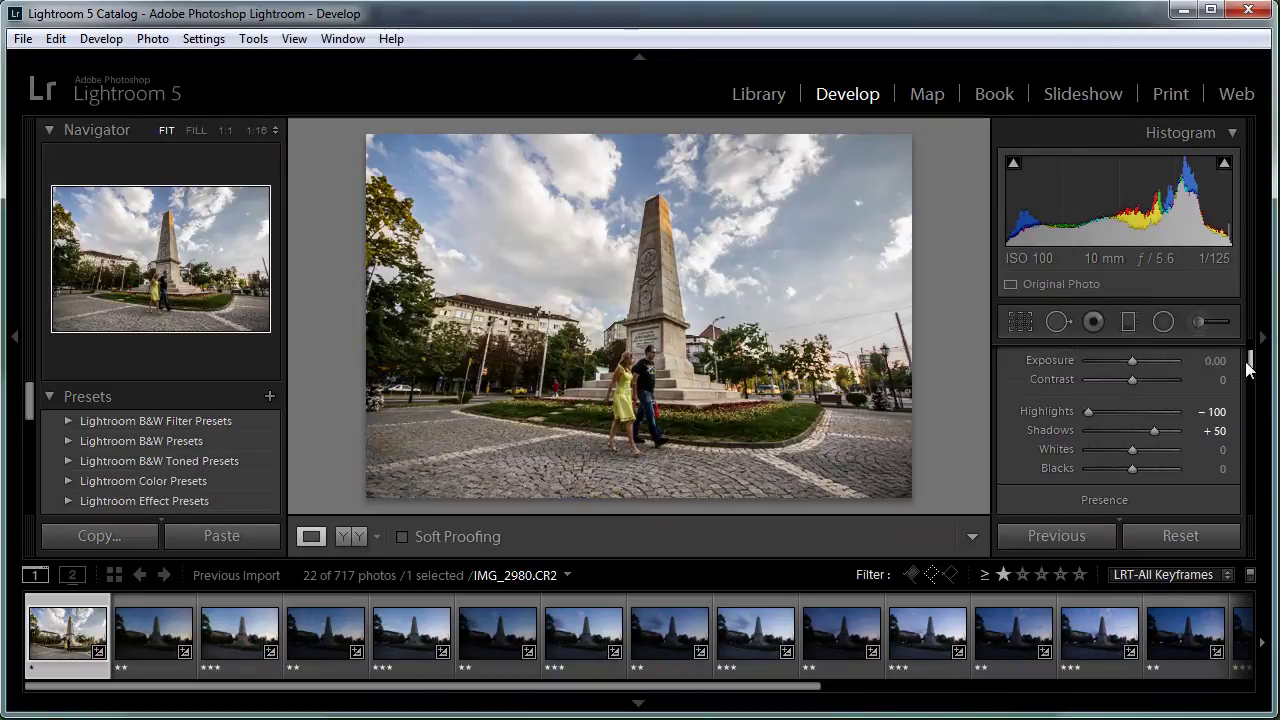
left_click(1218, 379)
type("15")
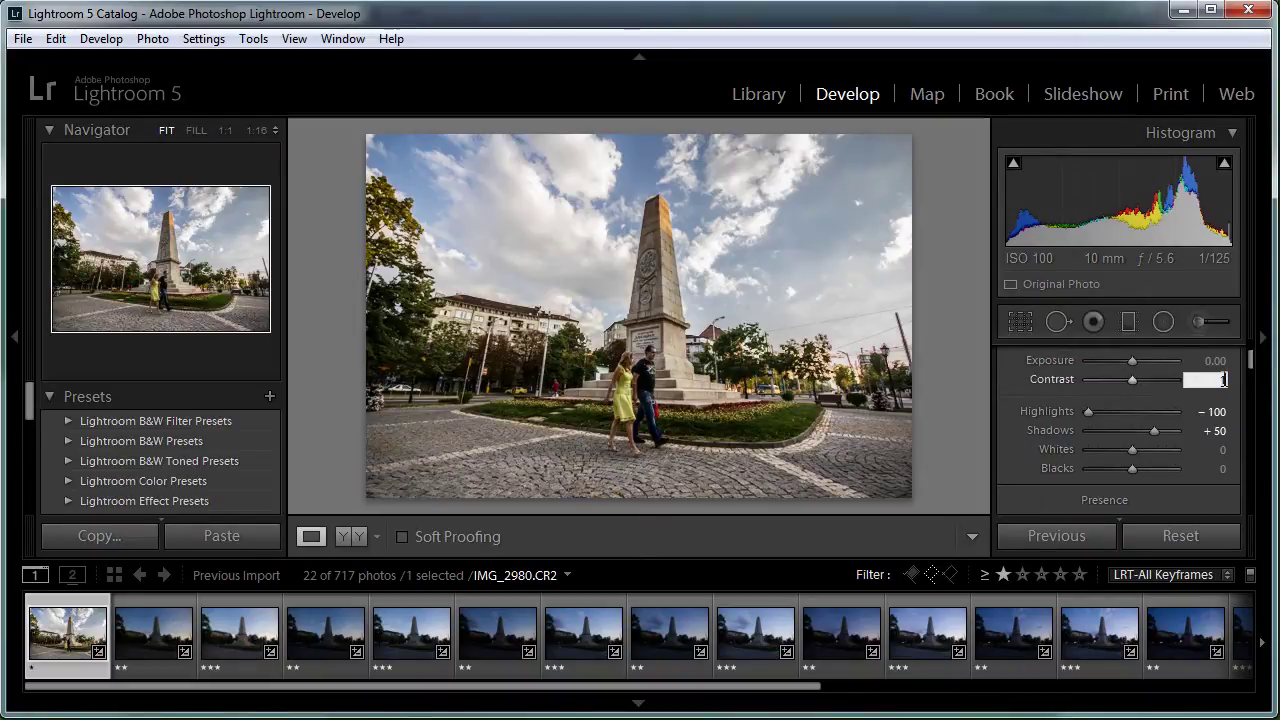
key("Return")
Set the first keyframe's Whites to +10 and its Blacks to -10
left_click(1218, 449)
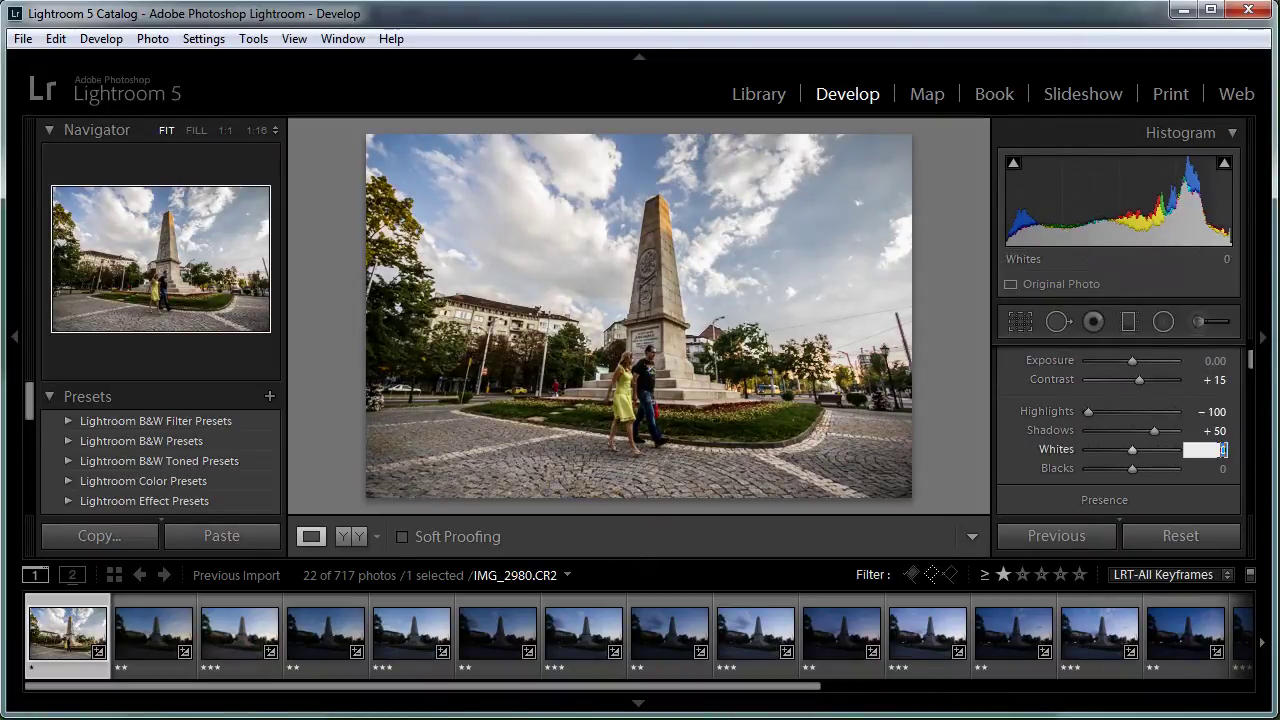
type("10")
key("Tab")
type("-10")
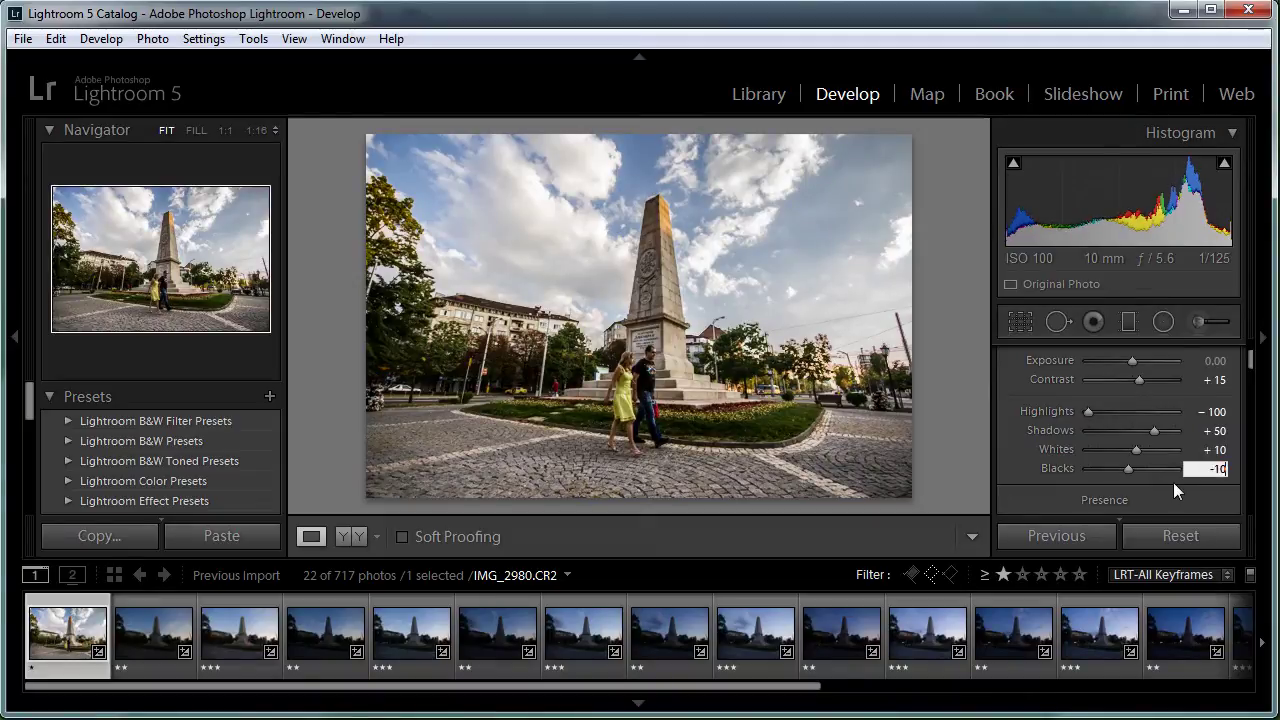
key("Return")
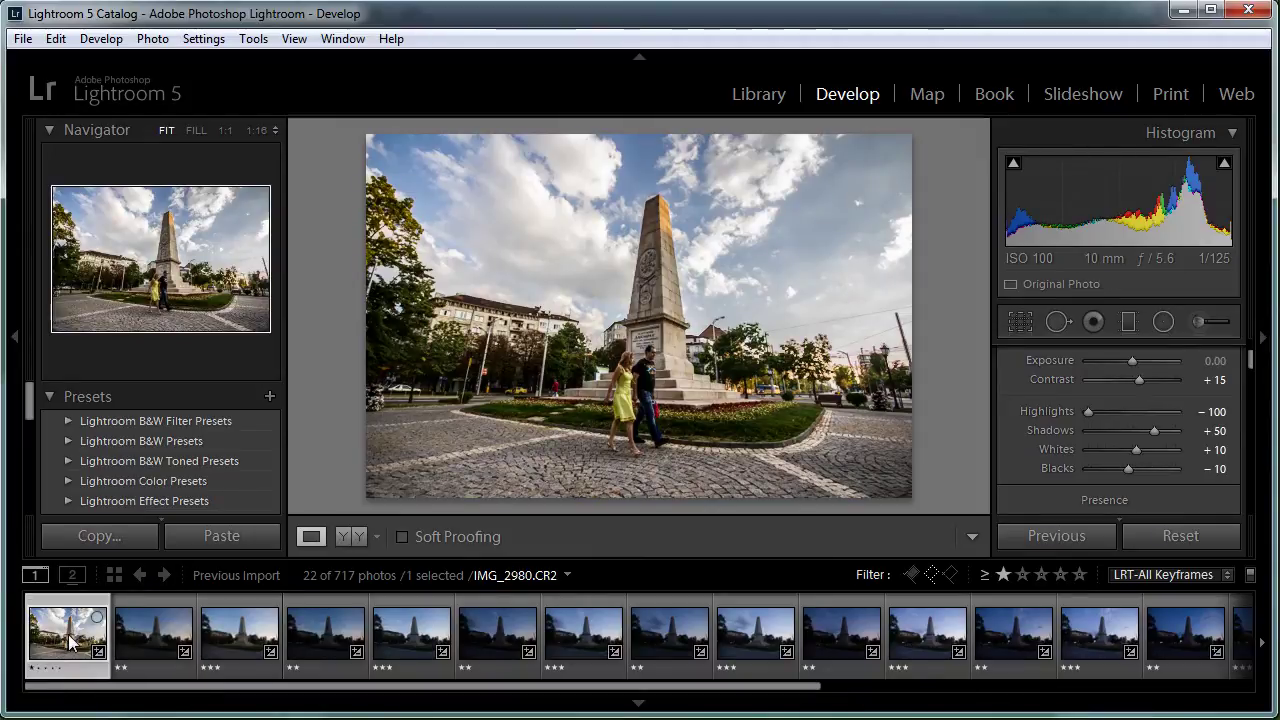
Copy all develop settings from the first keyframe, IMG_2980, and paste them onto the second keyframe, IMG_3190
left_click(203, 38)
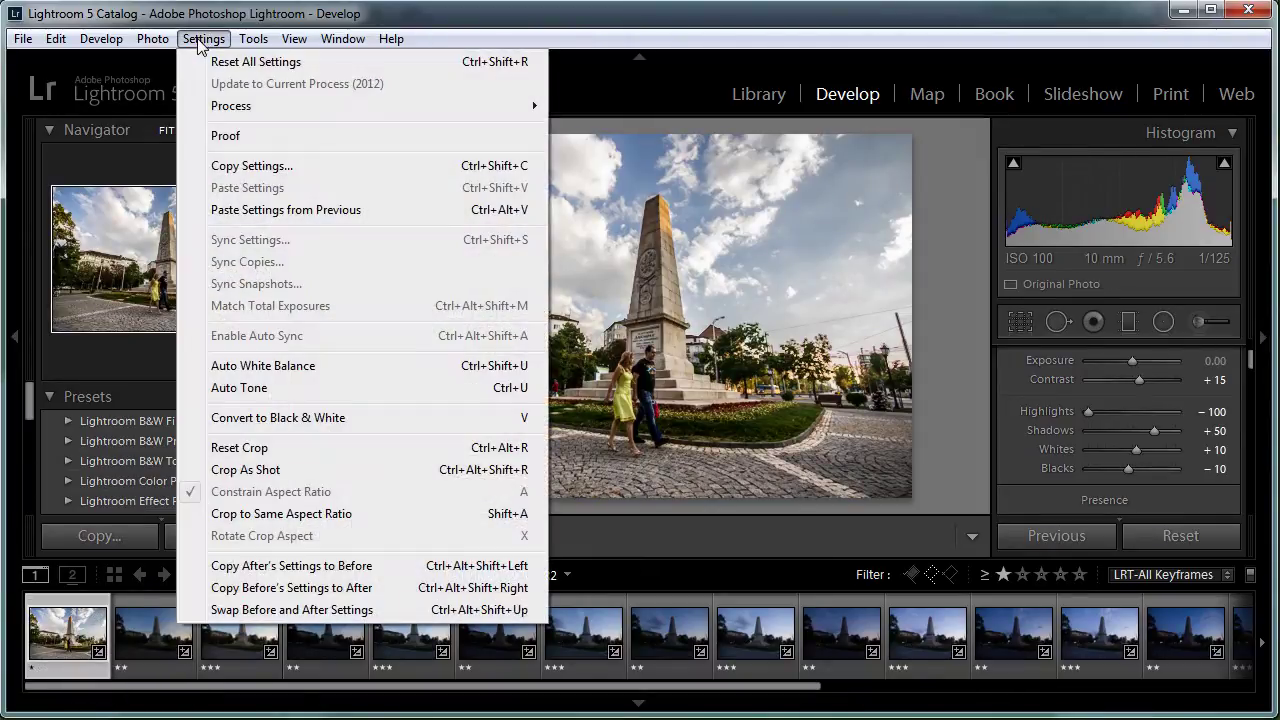
left_click(280, 165)
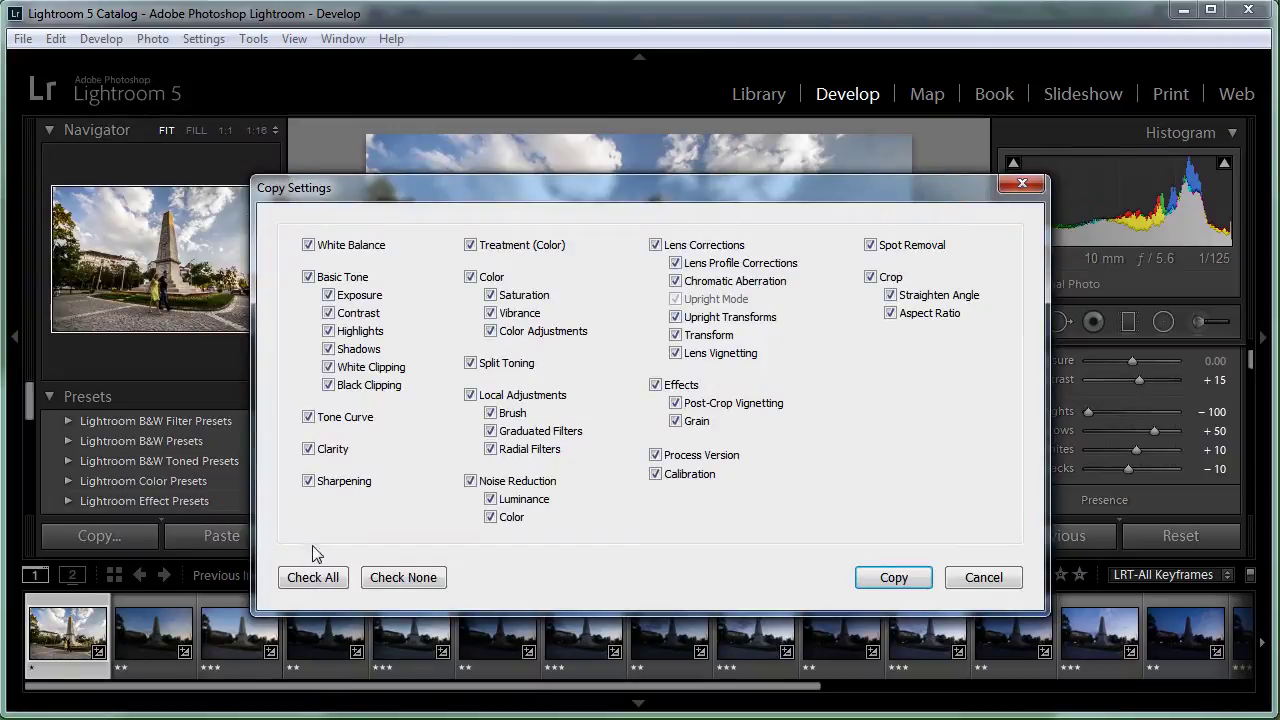
left_click(314, 578)
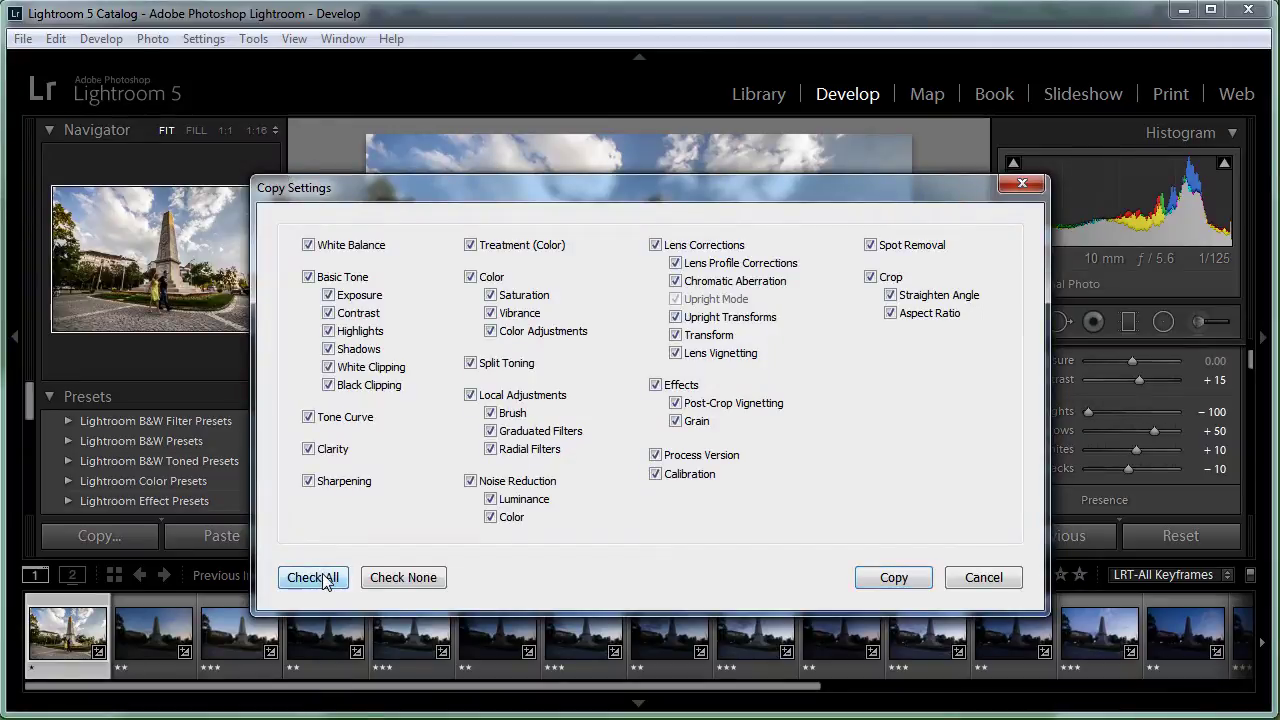
left_click(893, 578)
left_click(152, 622)
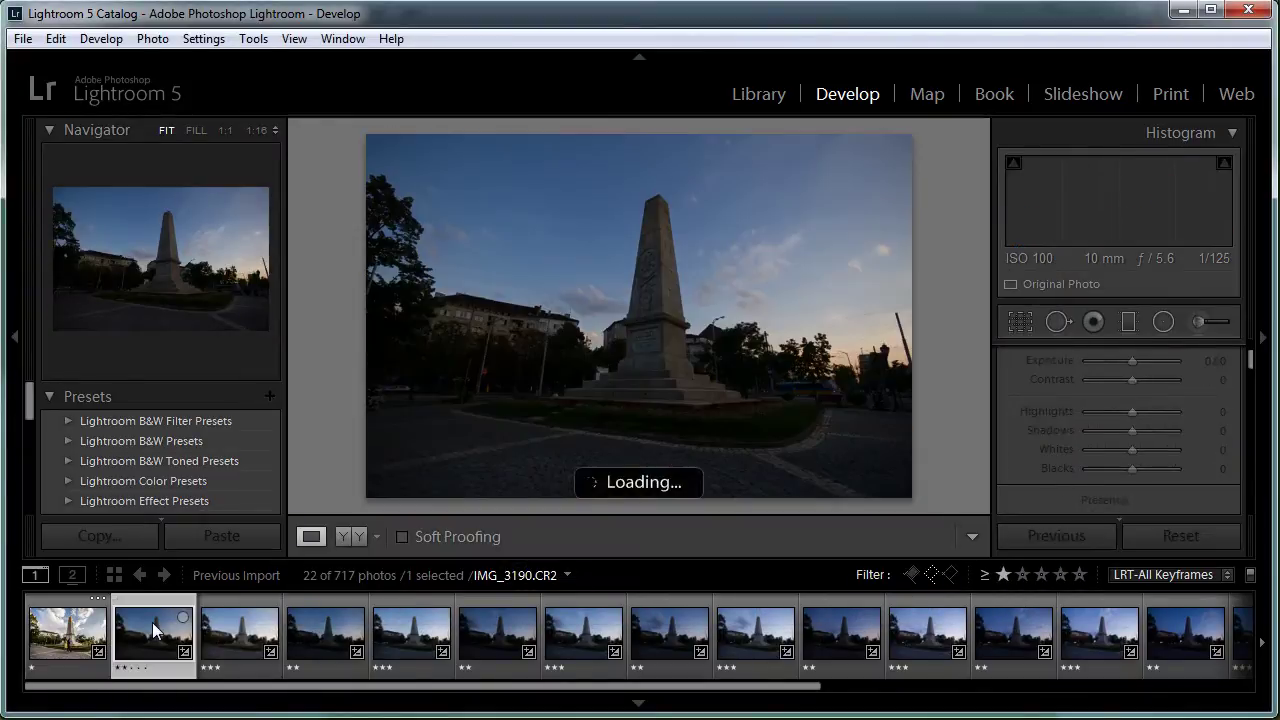
left_click(204, 40)
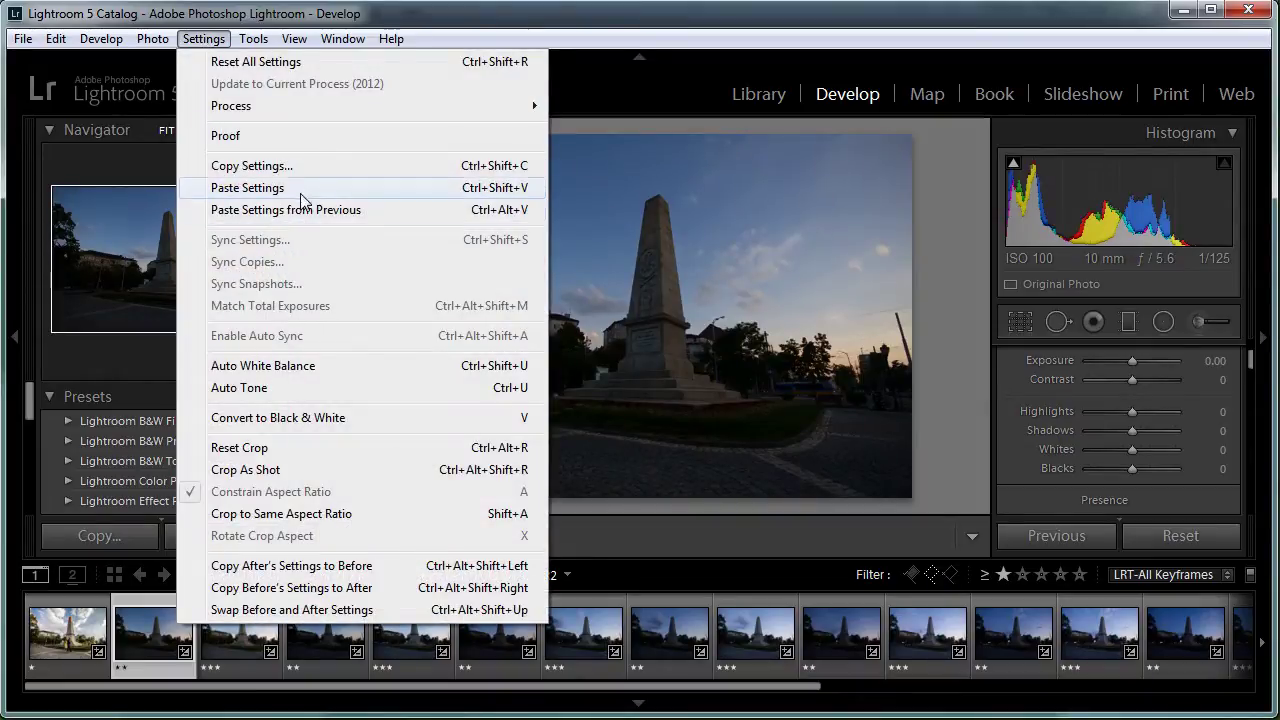
left_click(247, 188)
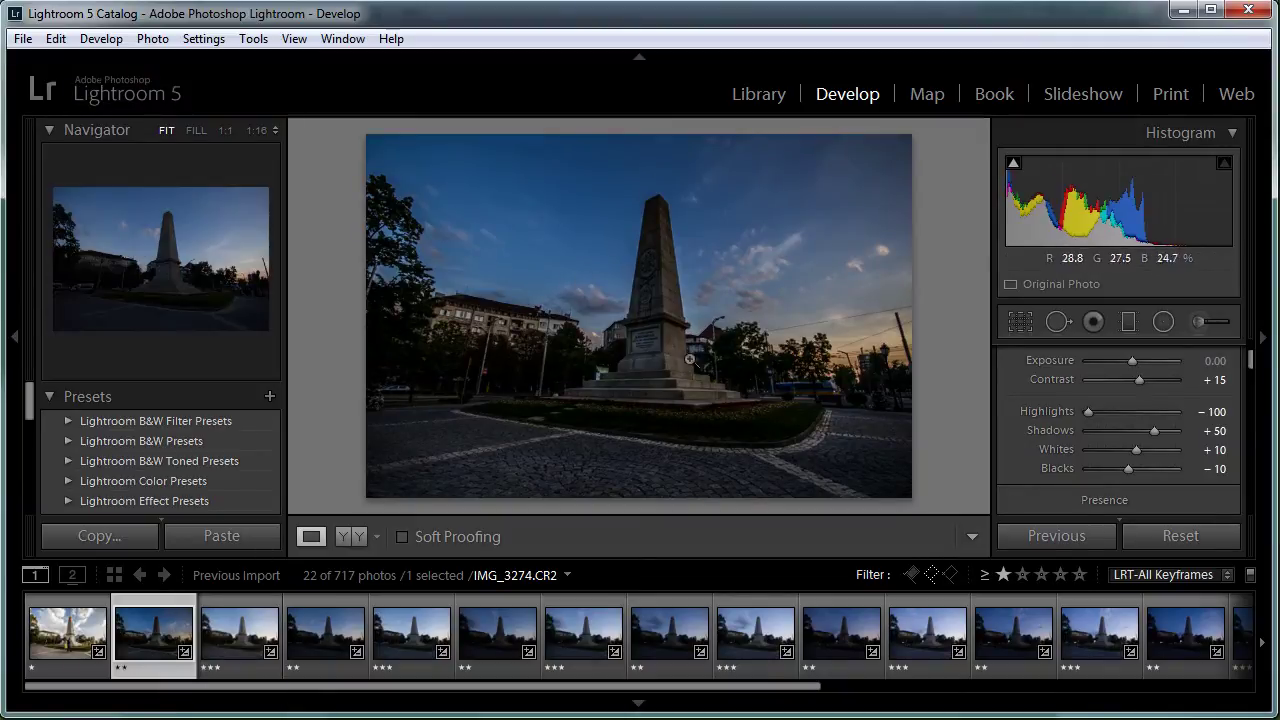
Set the Exposure of keyframe IMG_3190 to +1.00
scroll(1257, 357, "up", 2)
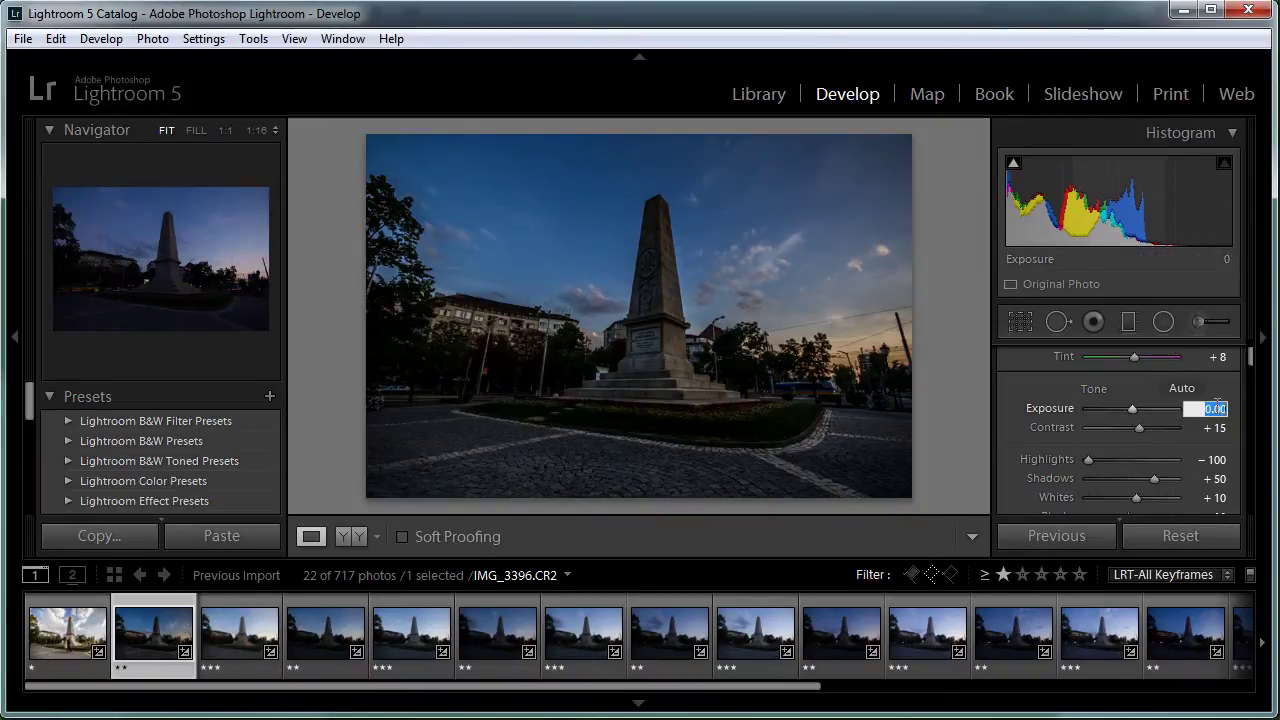
type("1")
key("Return")
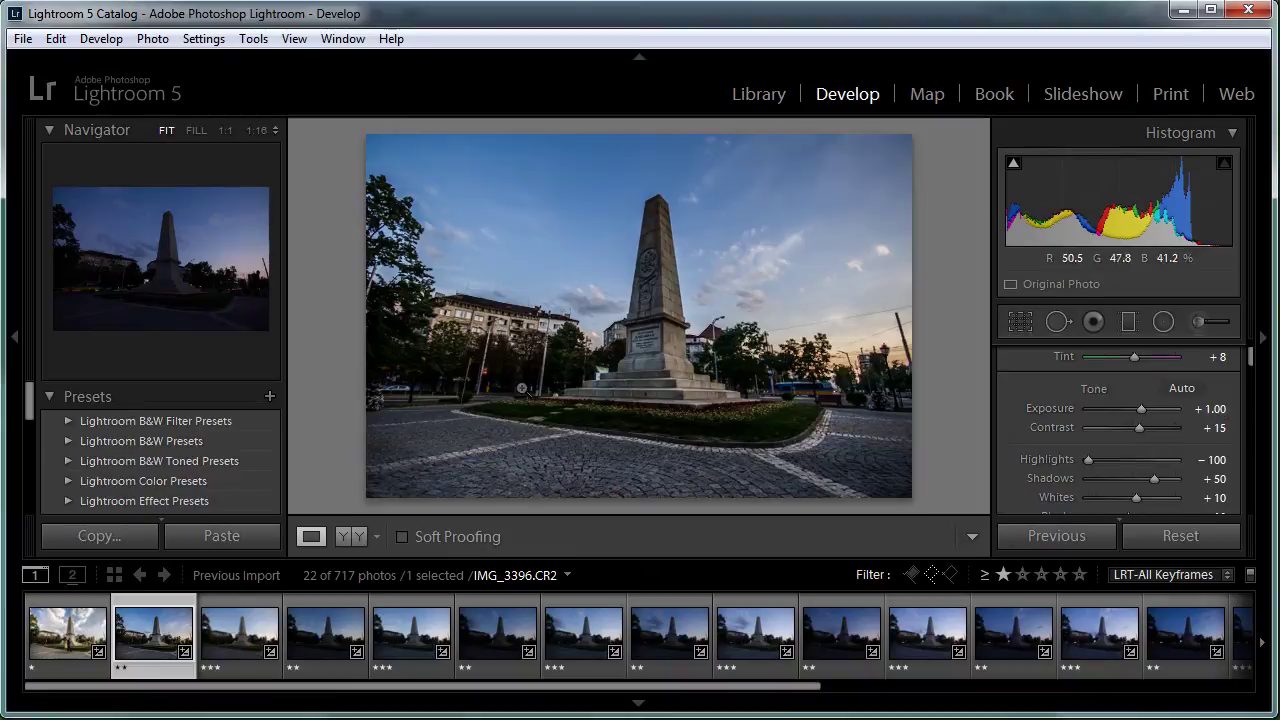
Copy all develop settings from keyframe IMG_3190 and paste them onto its partner keyframe, IMG_3191
left_click(236, 631)
left_click(138, 627)
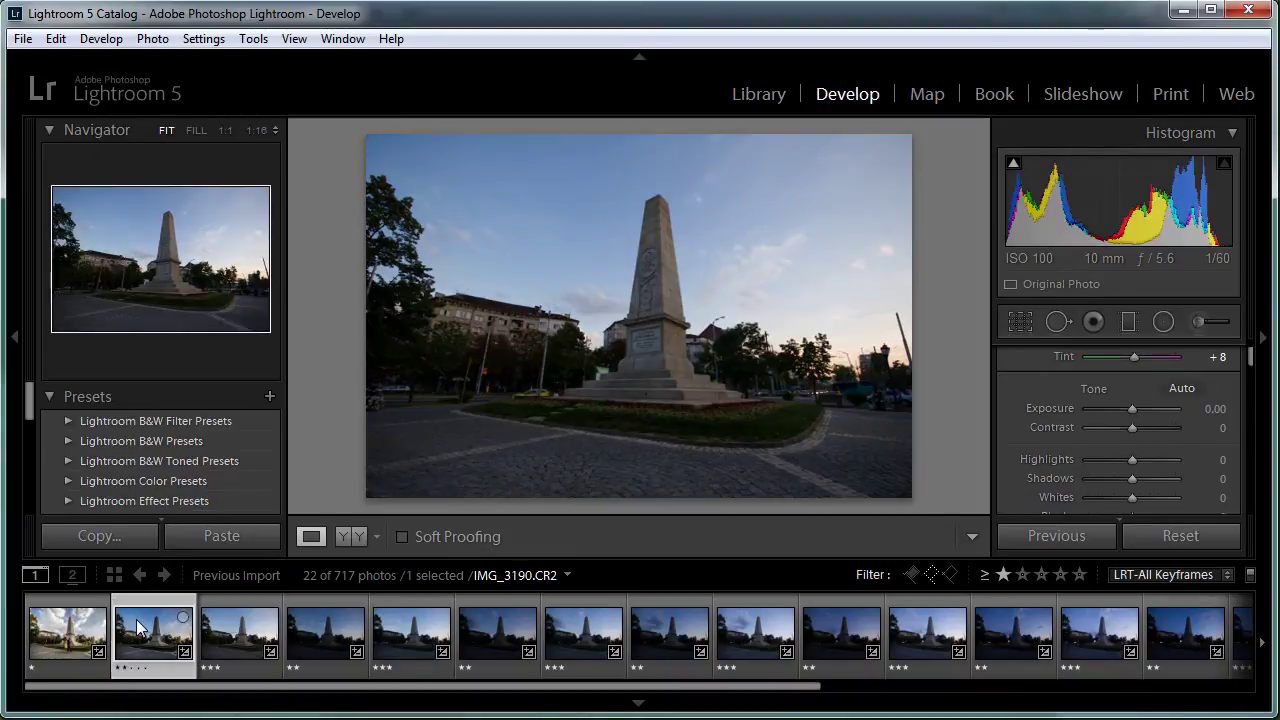
left_click(203, 38)
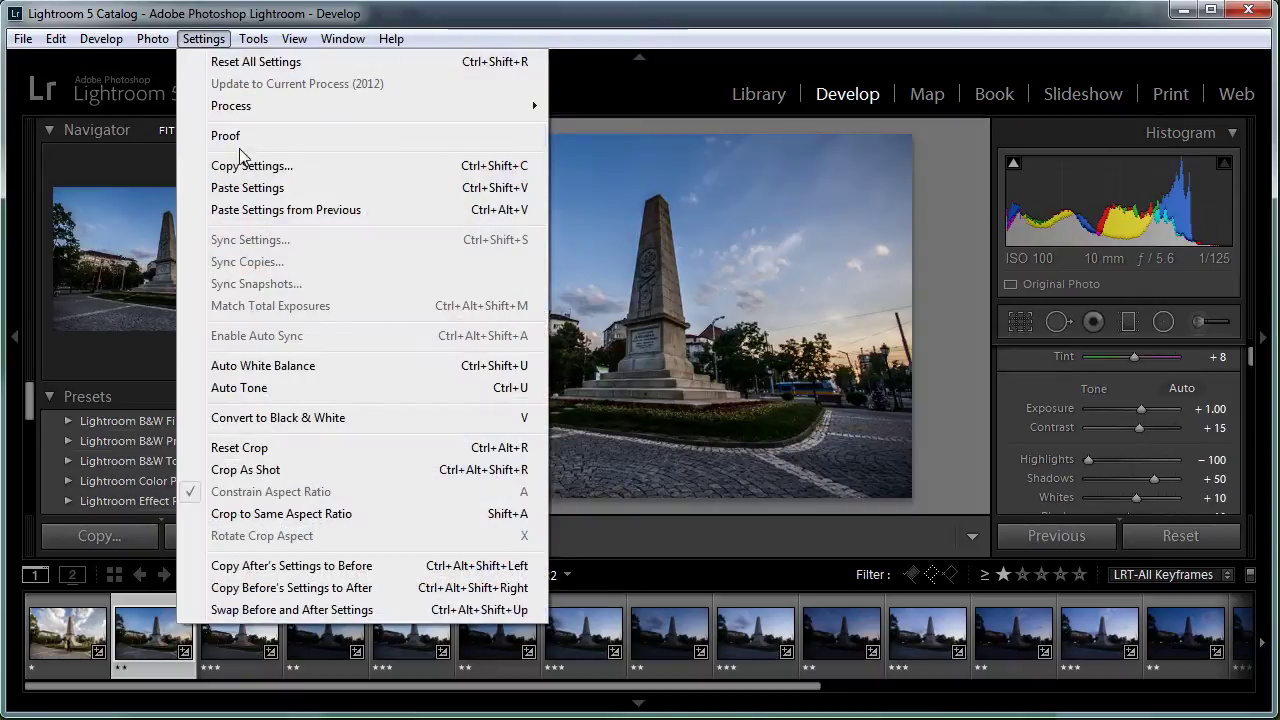
left_click(263, 164)
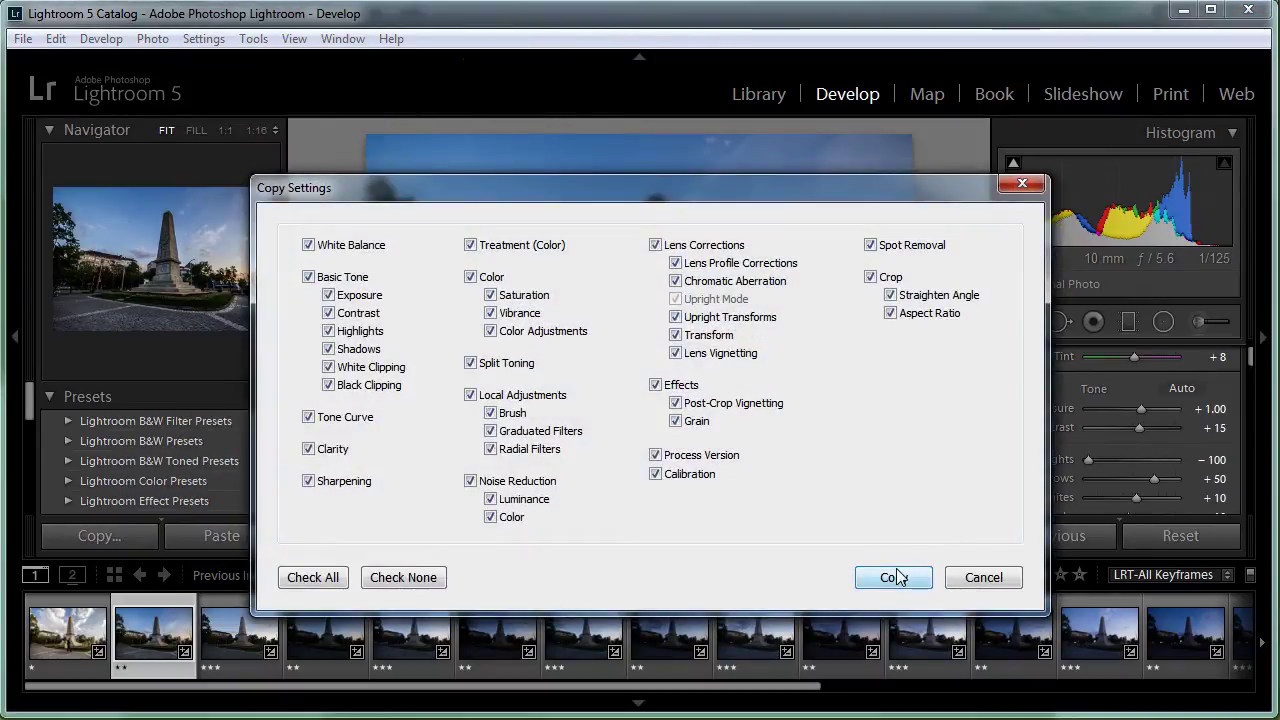
left_click(893, 577)
left_click(224, 637)
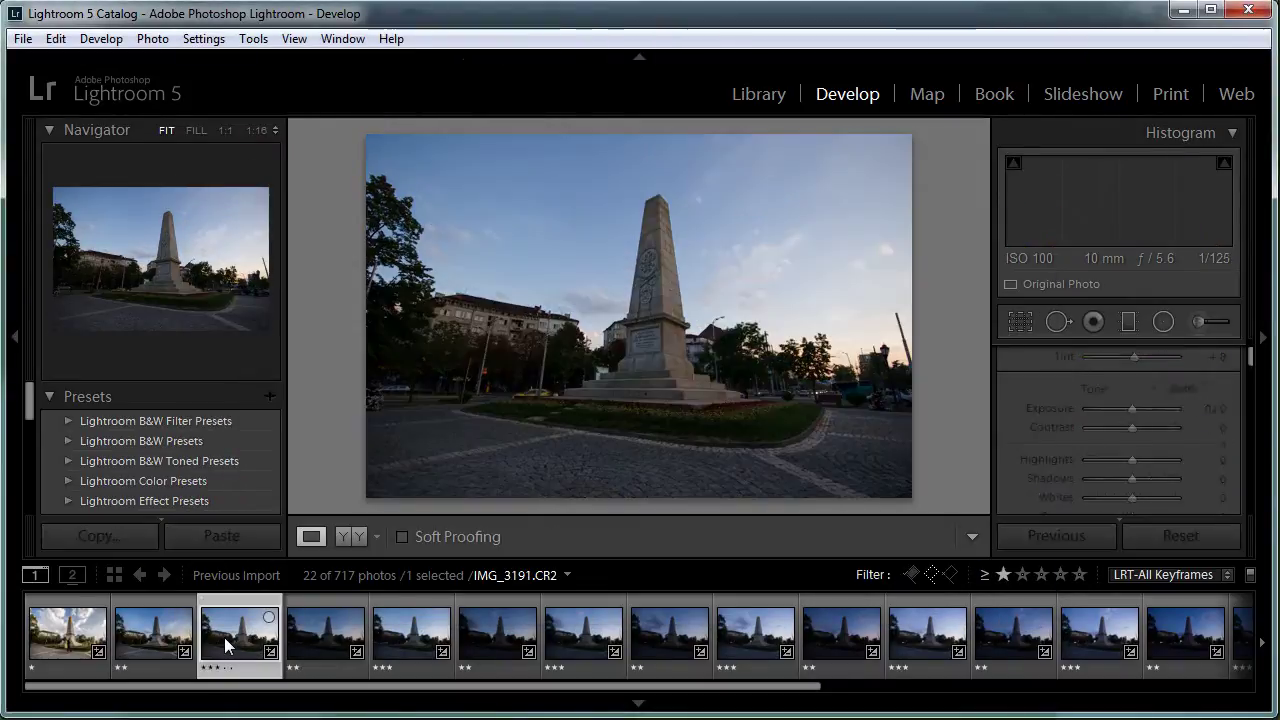
left_click(203, 38)
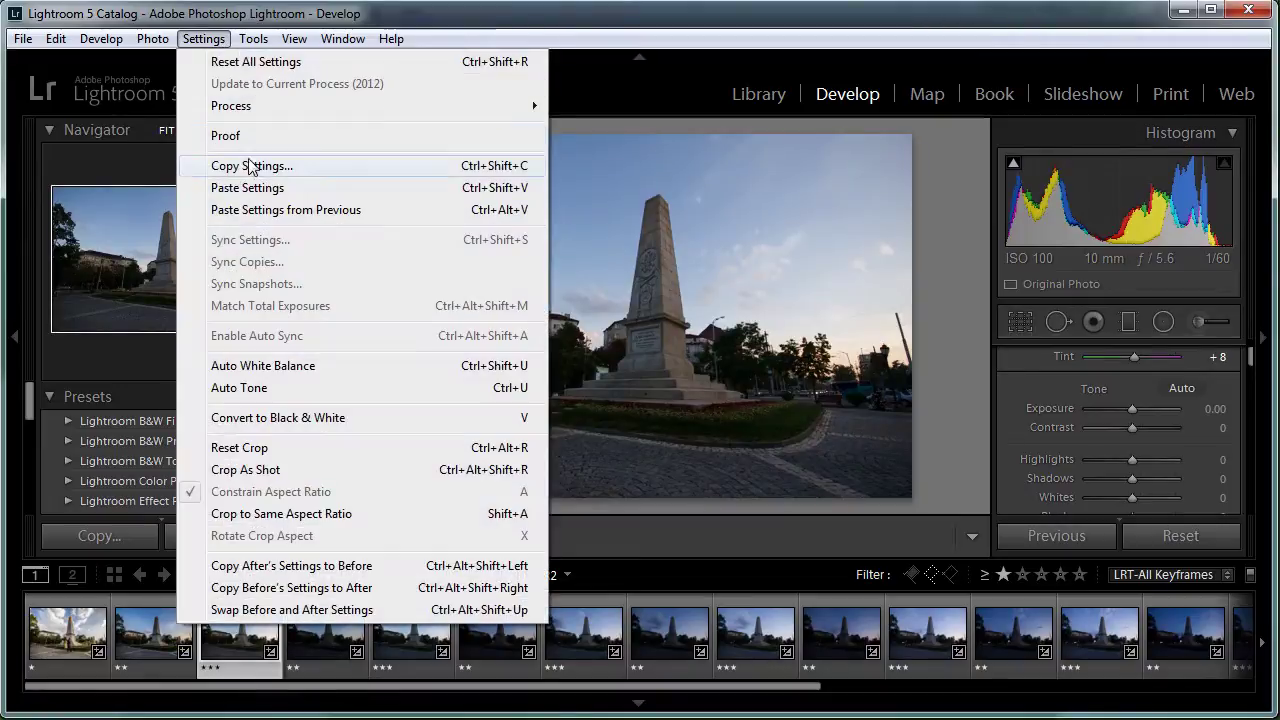
left_click(262, 187)
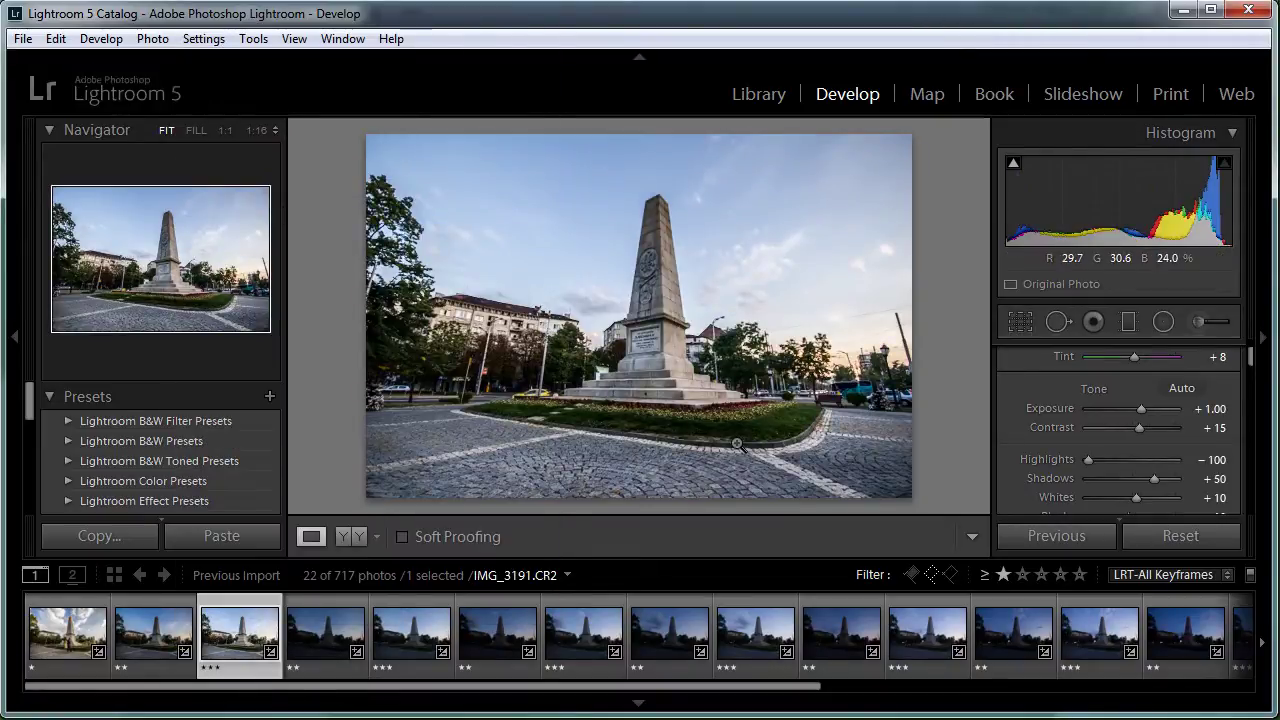
Switch between keyframes IMG_3190 and IMG_3191 to compare their brightness and Exposure settings
left_click(160, 632)
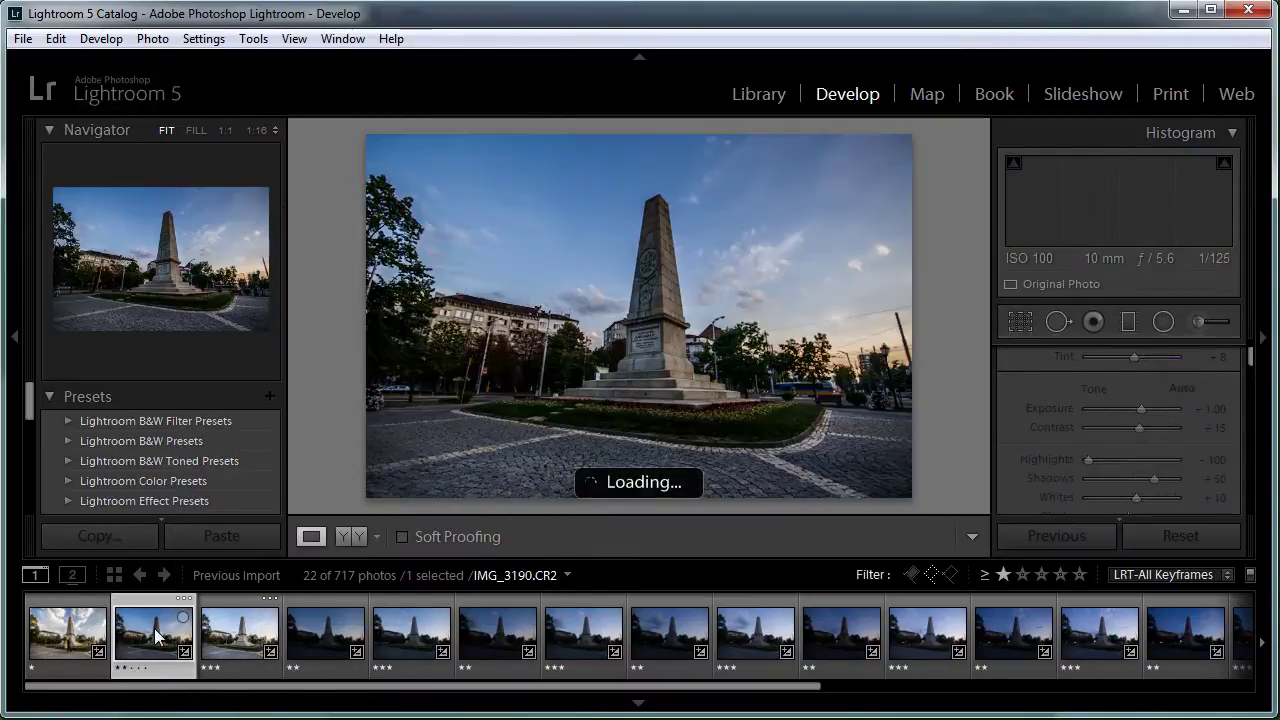
left_click(228, 630)
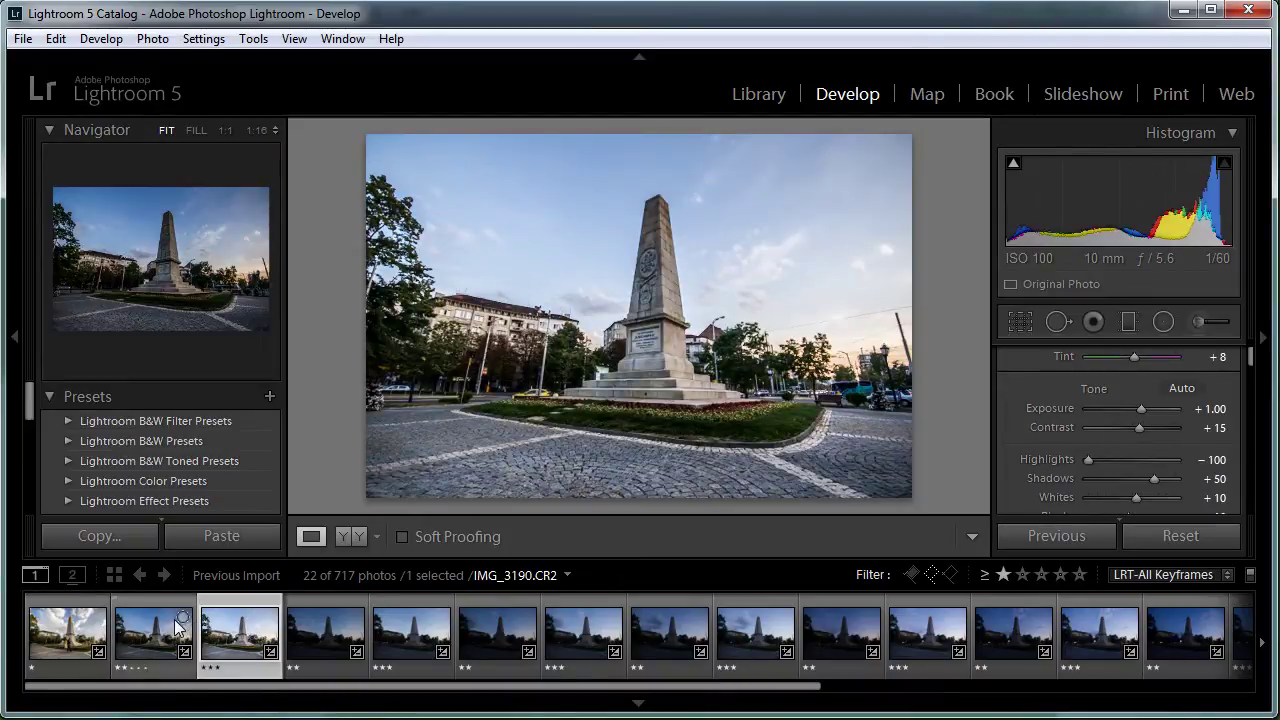
left_click(147, 622)
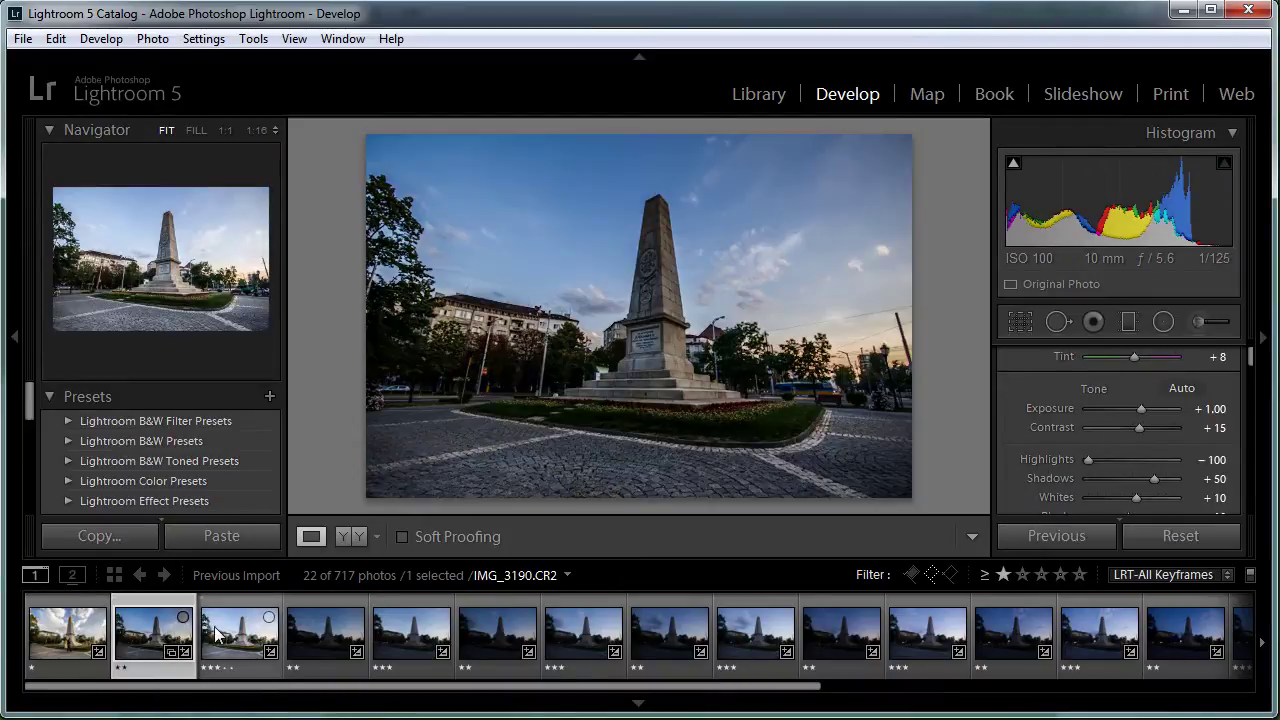
left_click(225, 630)
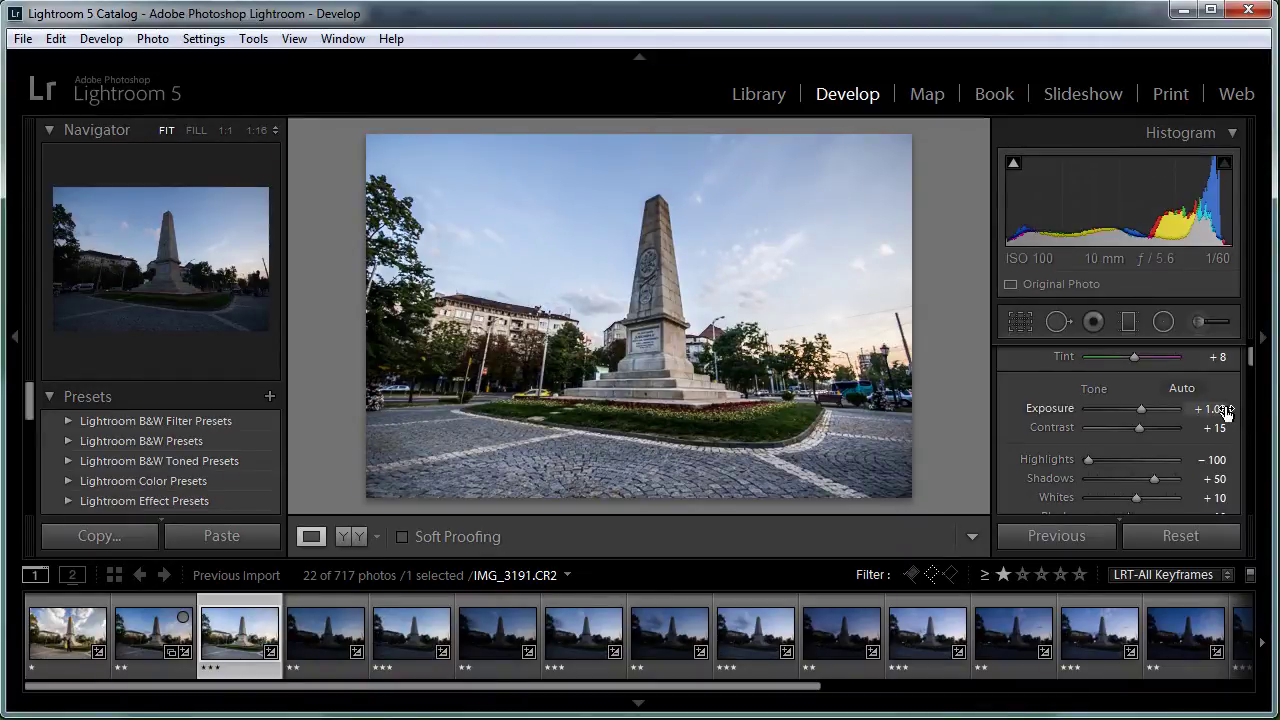
mouse_move(1225, 410)
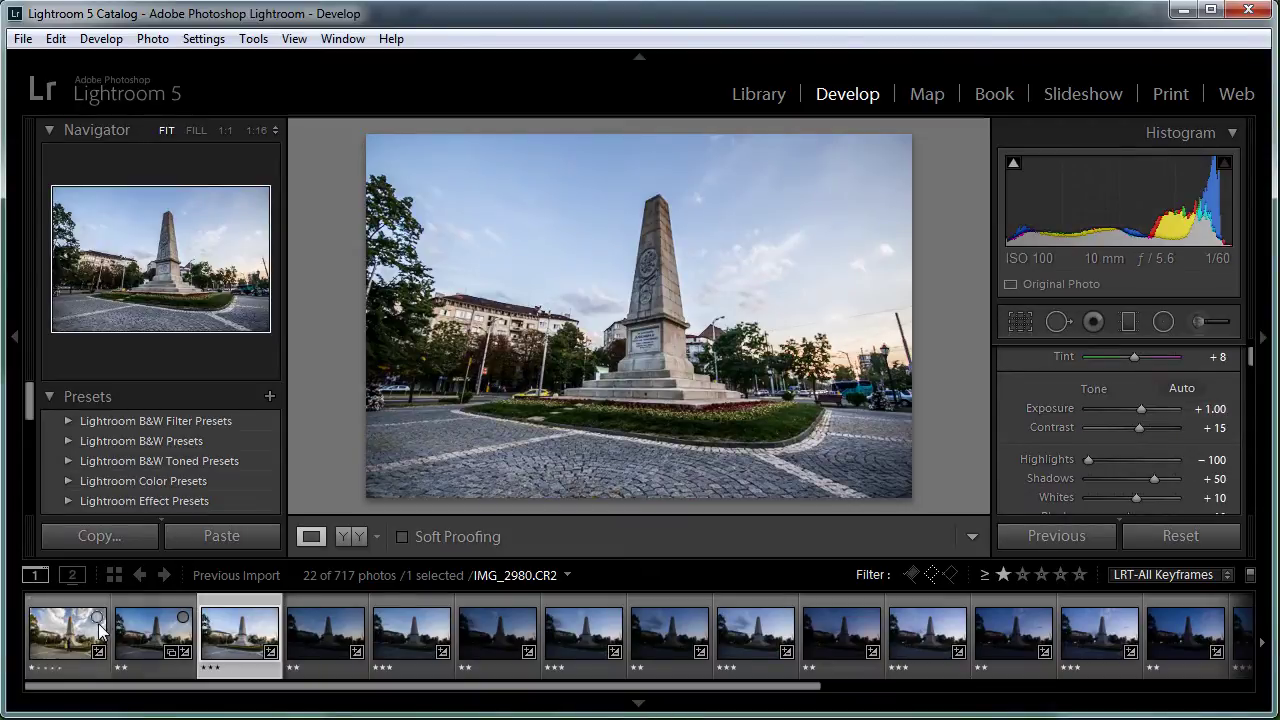
Match the total exposure of keyframe IMG_3191 to its partner IMG_3190, and compare the brightness of the two frames
left_click(143, 630)
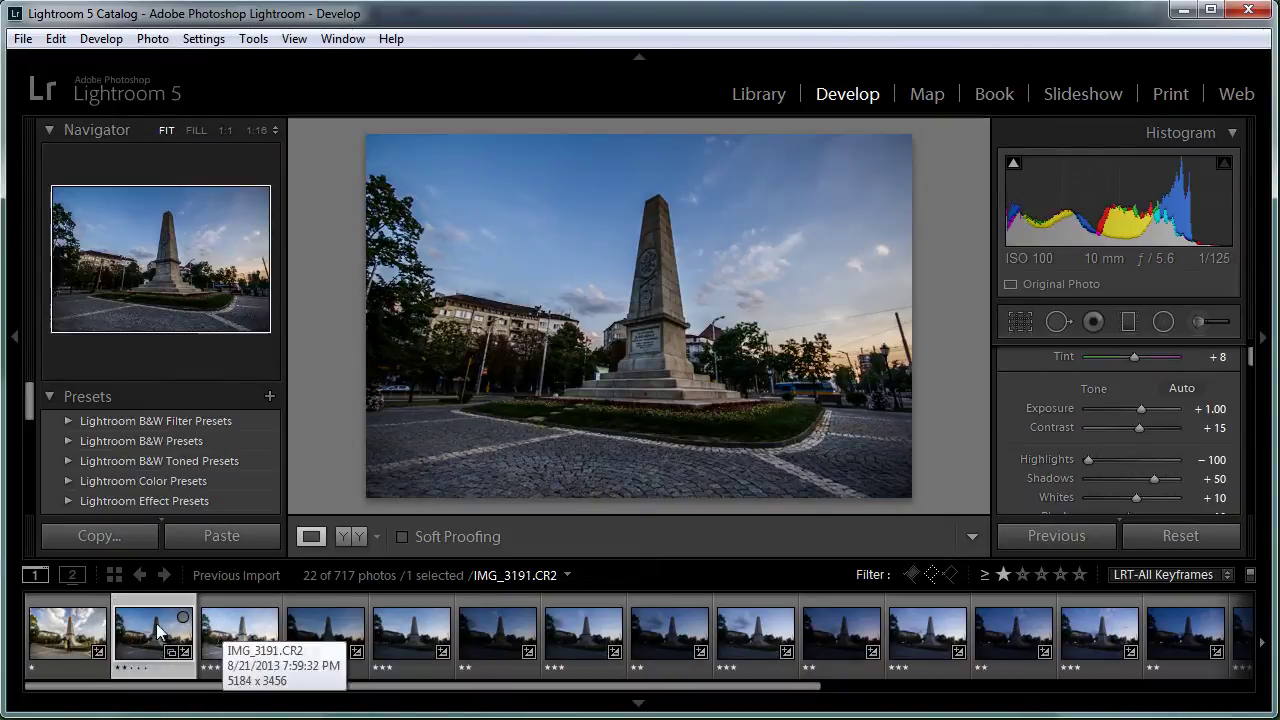
left_click(217, 637, "ctrl")
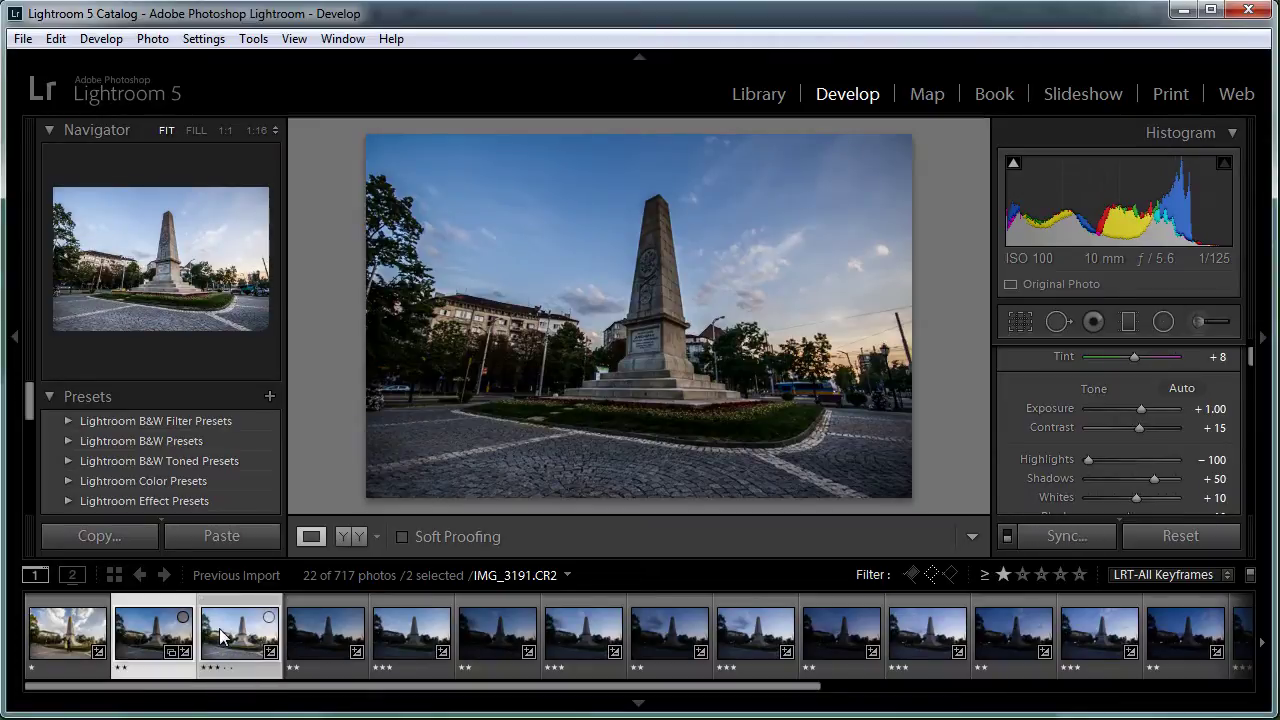
left_click(204, 40)
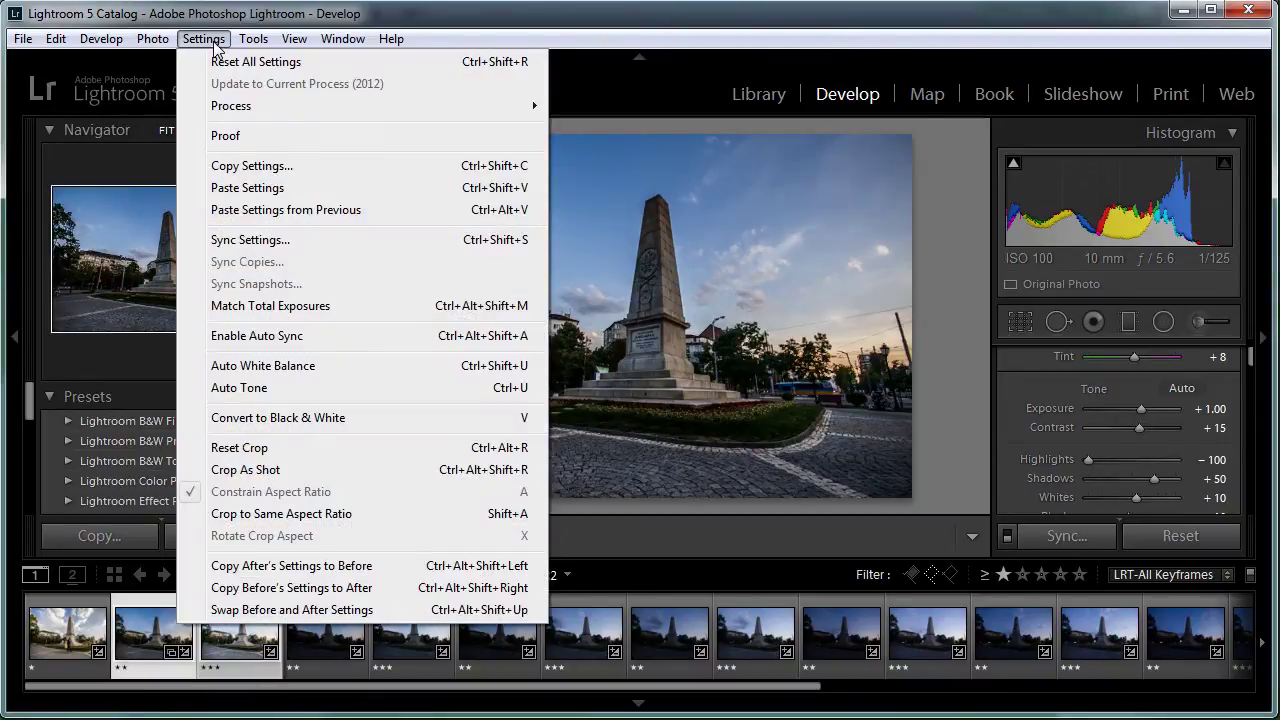
left_click(398, 316)
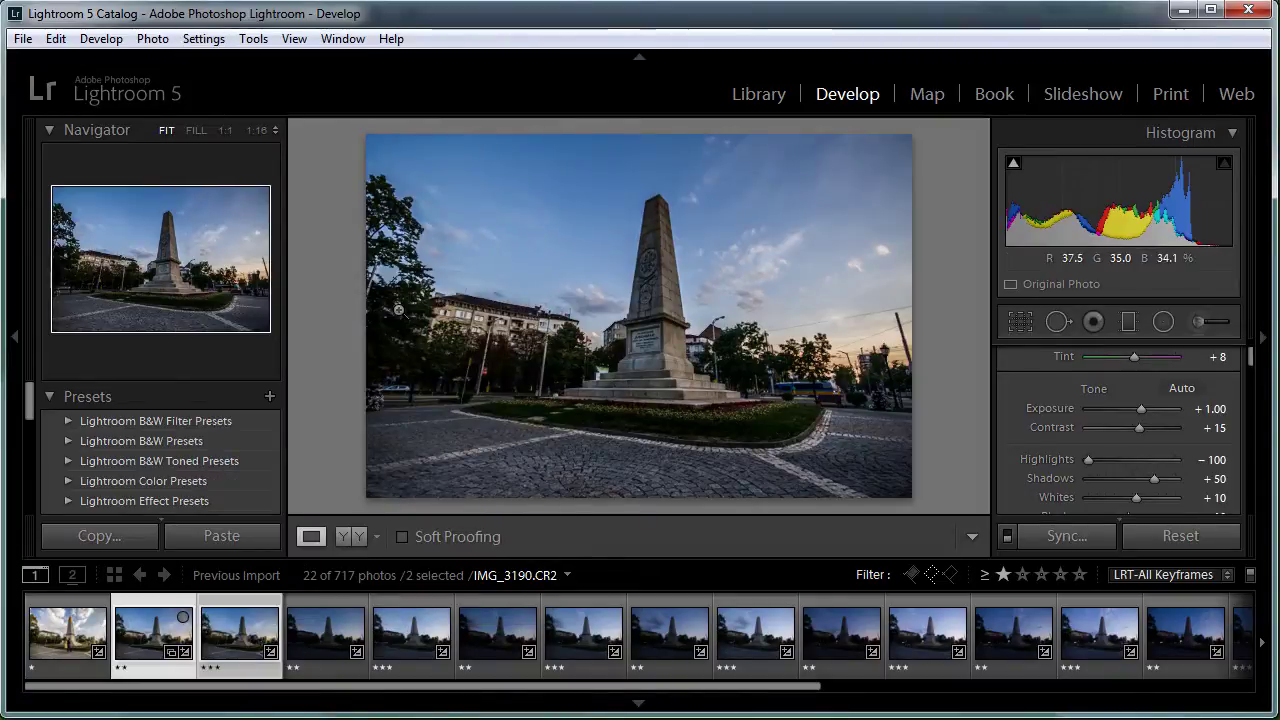
left_click(167, 643)
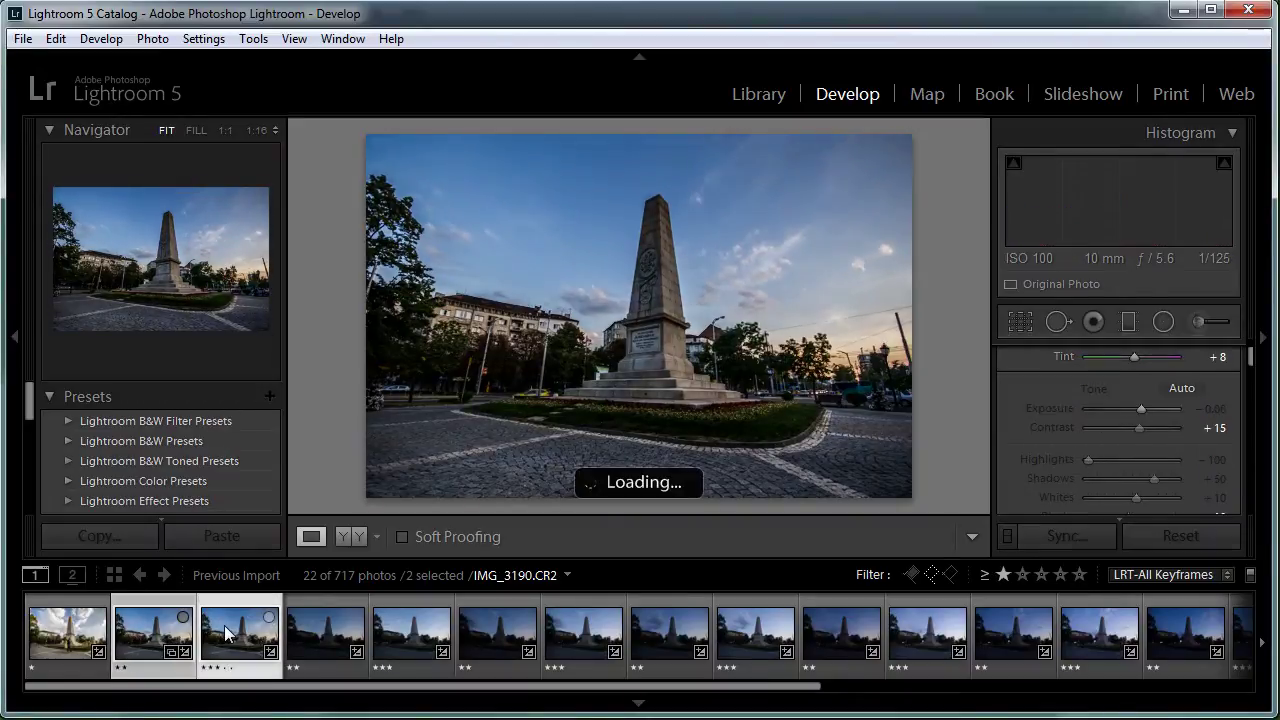
left_click(62, 628)
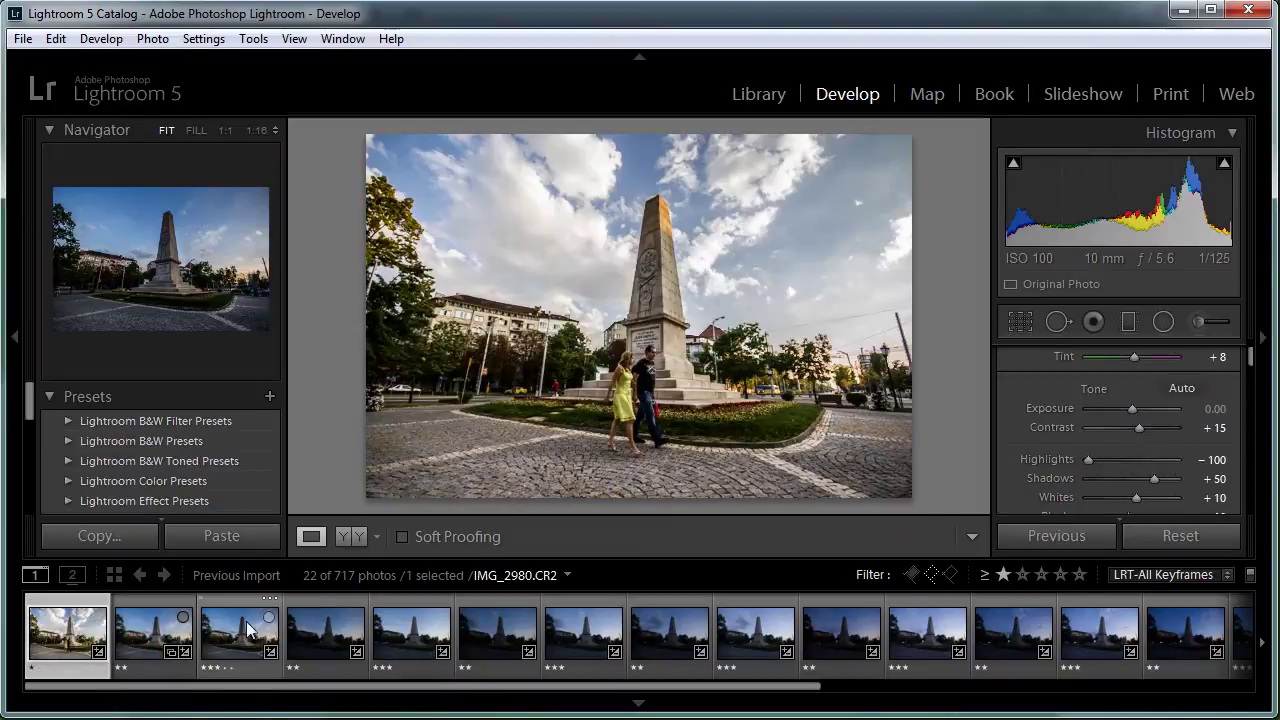
left_click(240, 618)
left_click(150, 628)
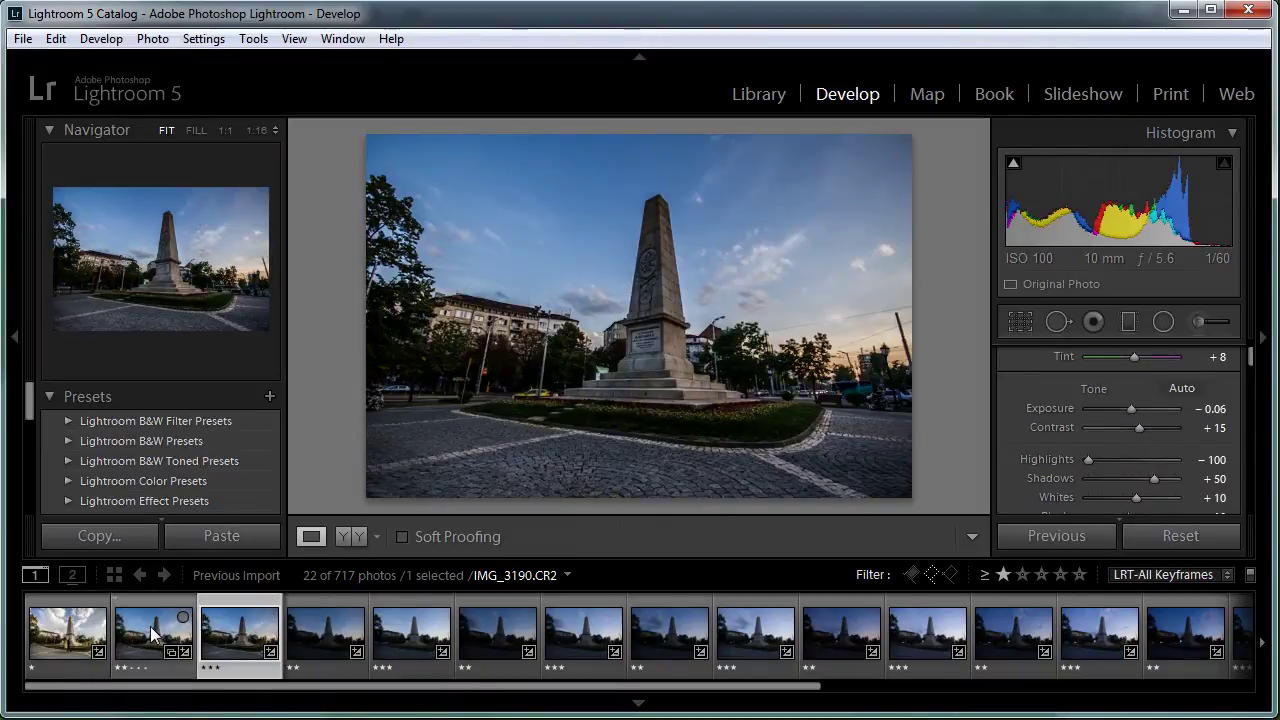
left_click(150, 626)
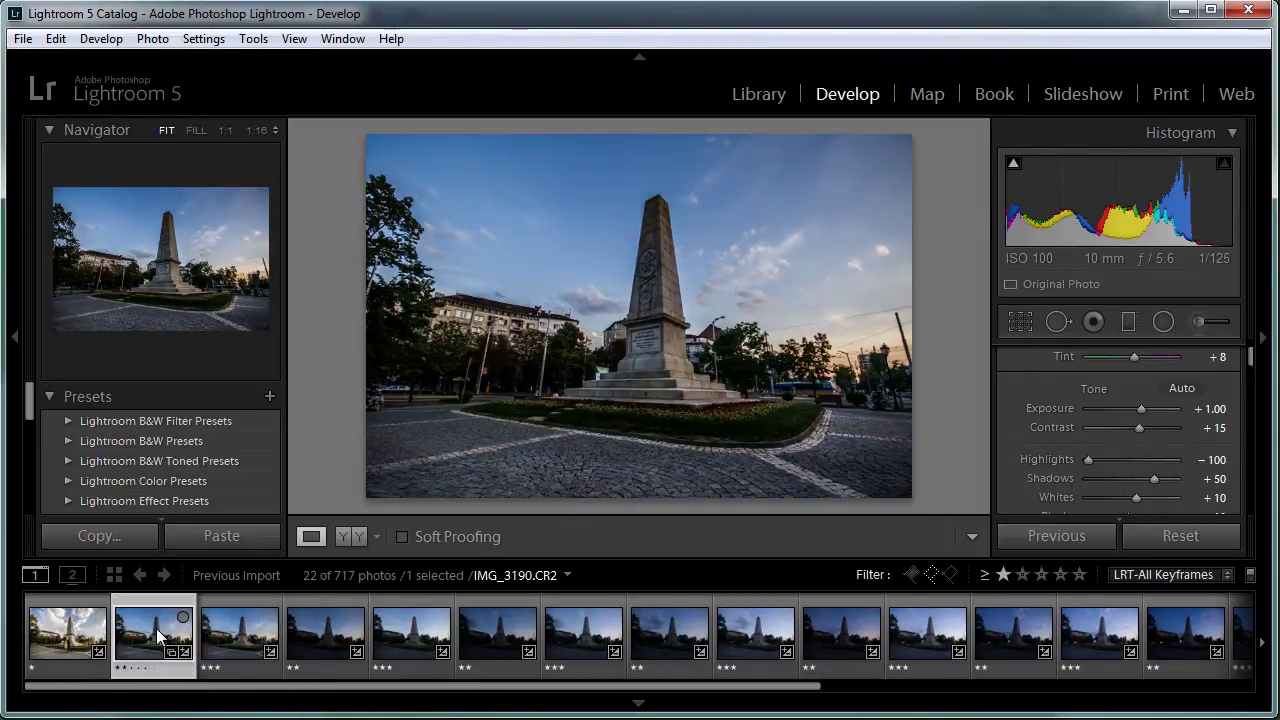
Set the Exposure of keyframe IMG_3191 to 0.00 and check it against IMG_3190
left_click(235, 622)
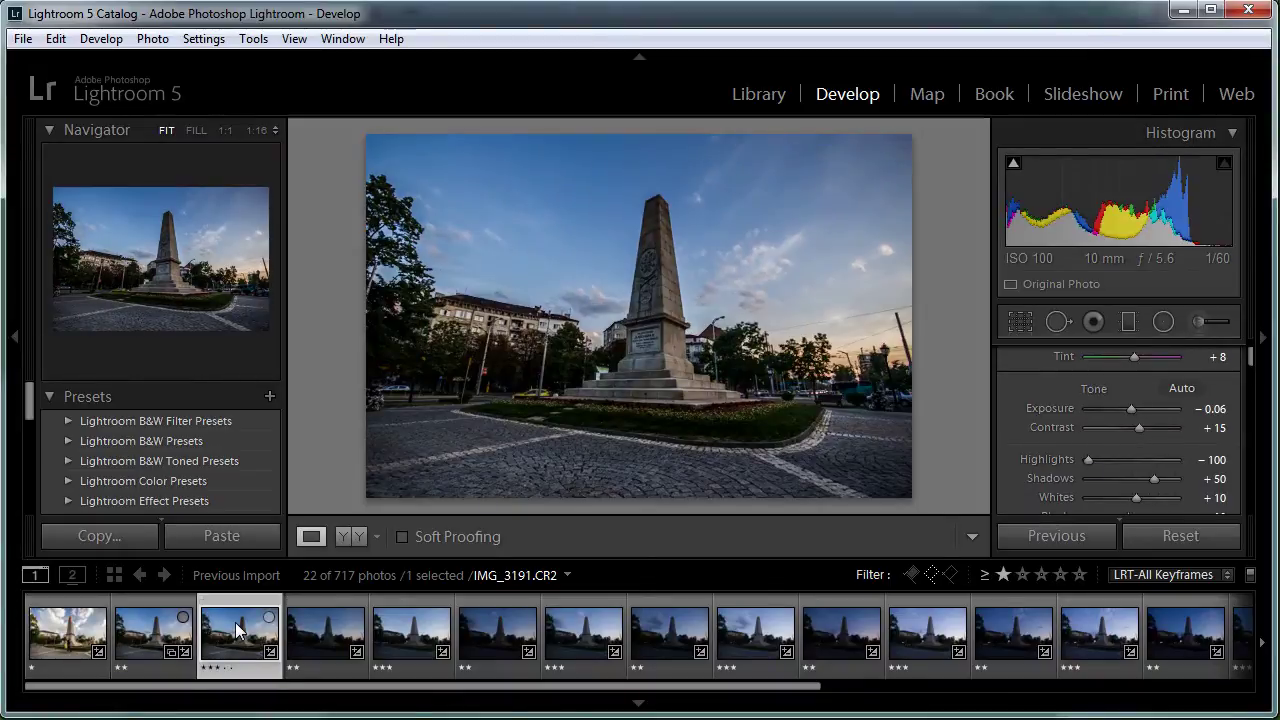
left_click(1214, 408)
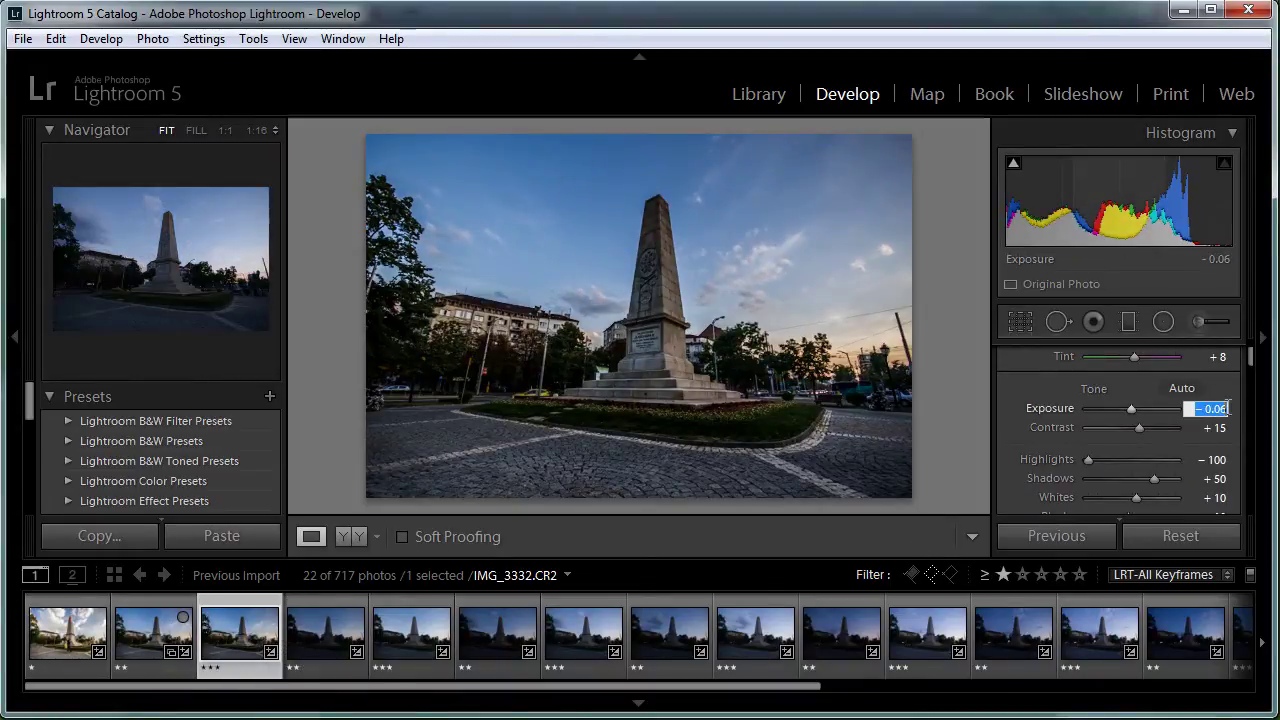
type("0")
key("Return")
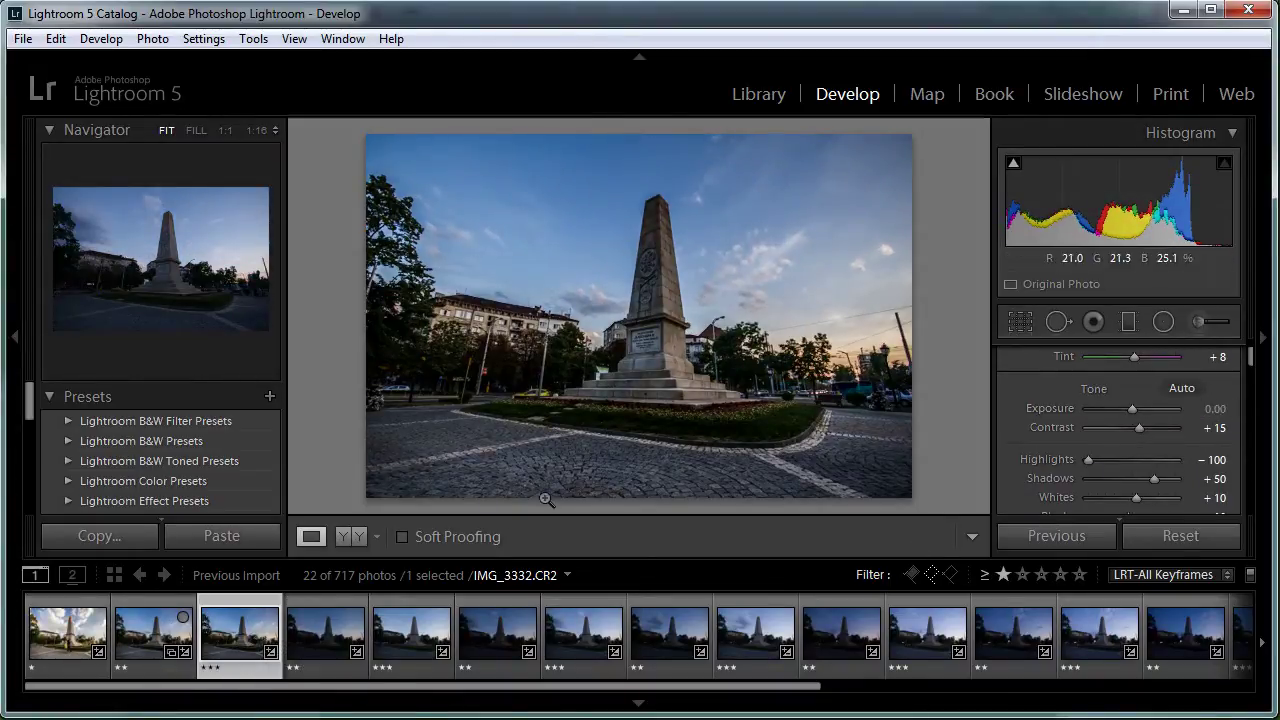
left_click(166, 634)
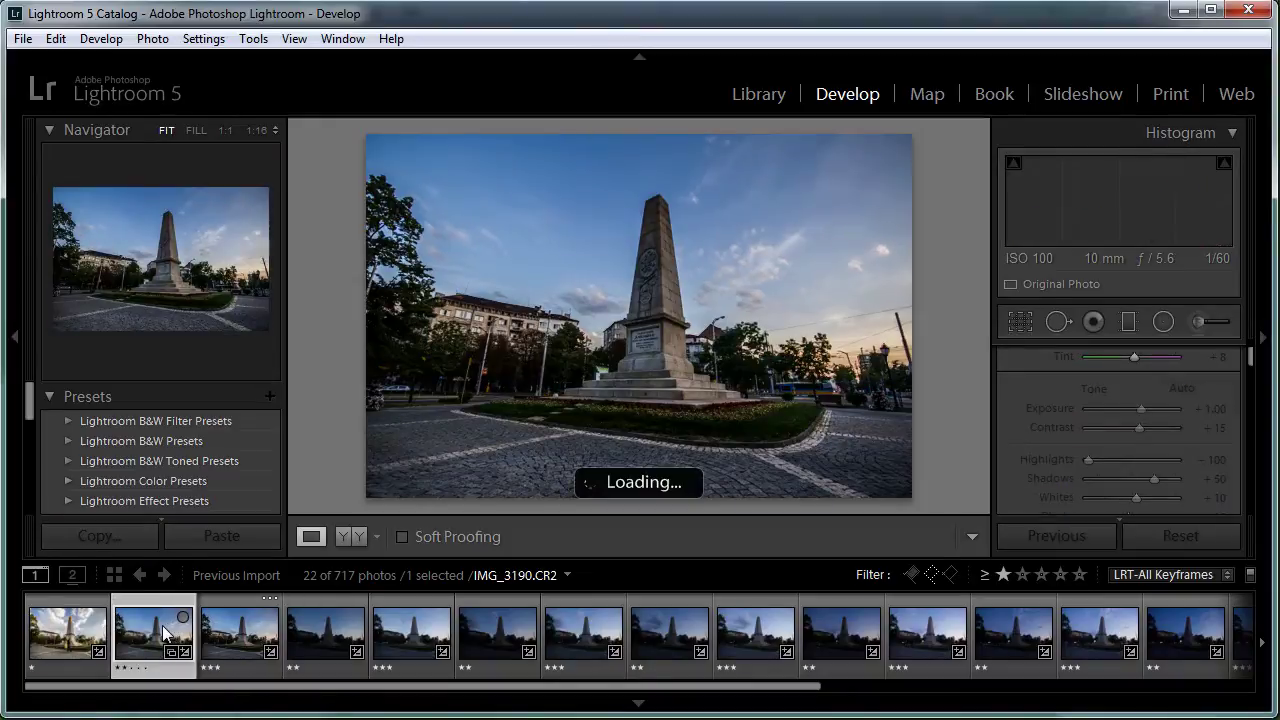
Copy all develop settings from keyframe IMG_3191 and paste them onto the next keyframe, IMG_3274
left_click(239, 623)
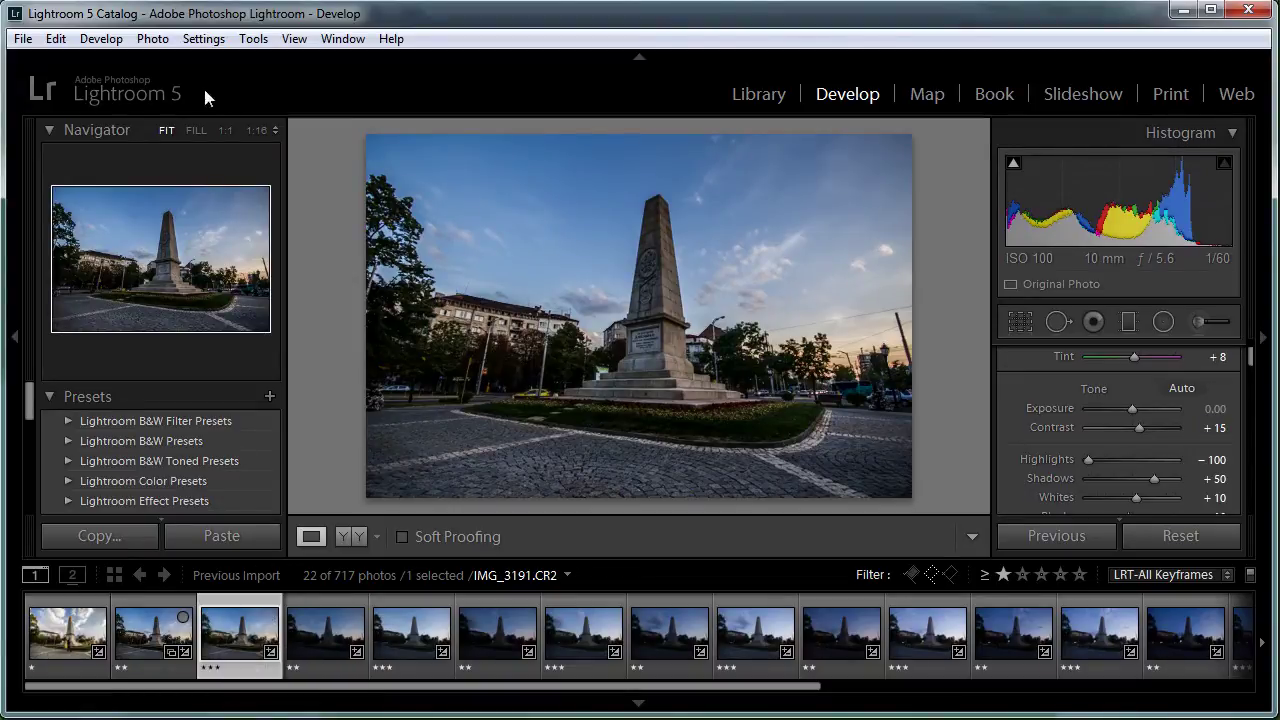
left_click(203, 38)
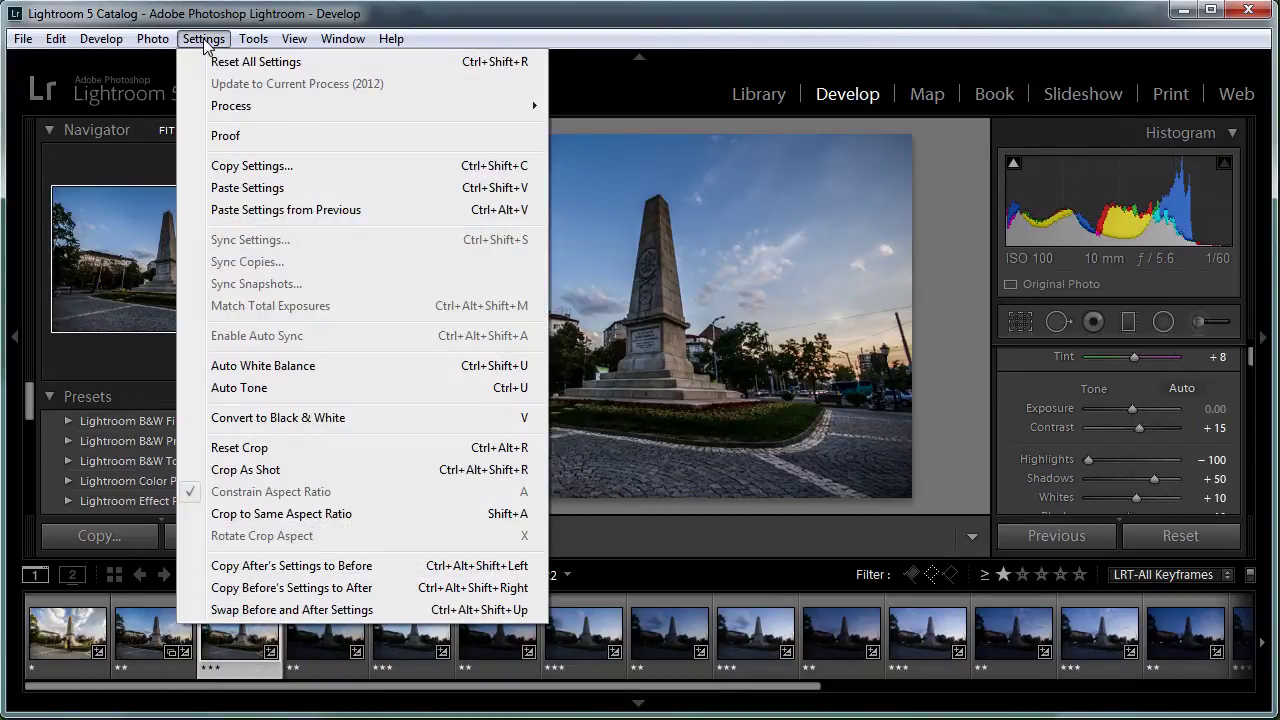
left_click(275, 164)
left_click(889, 574)
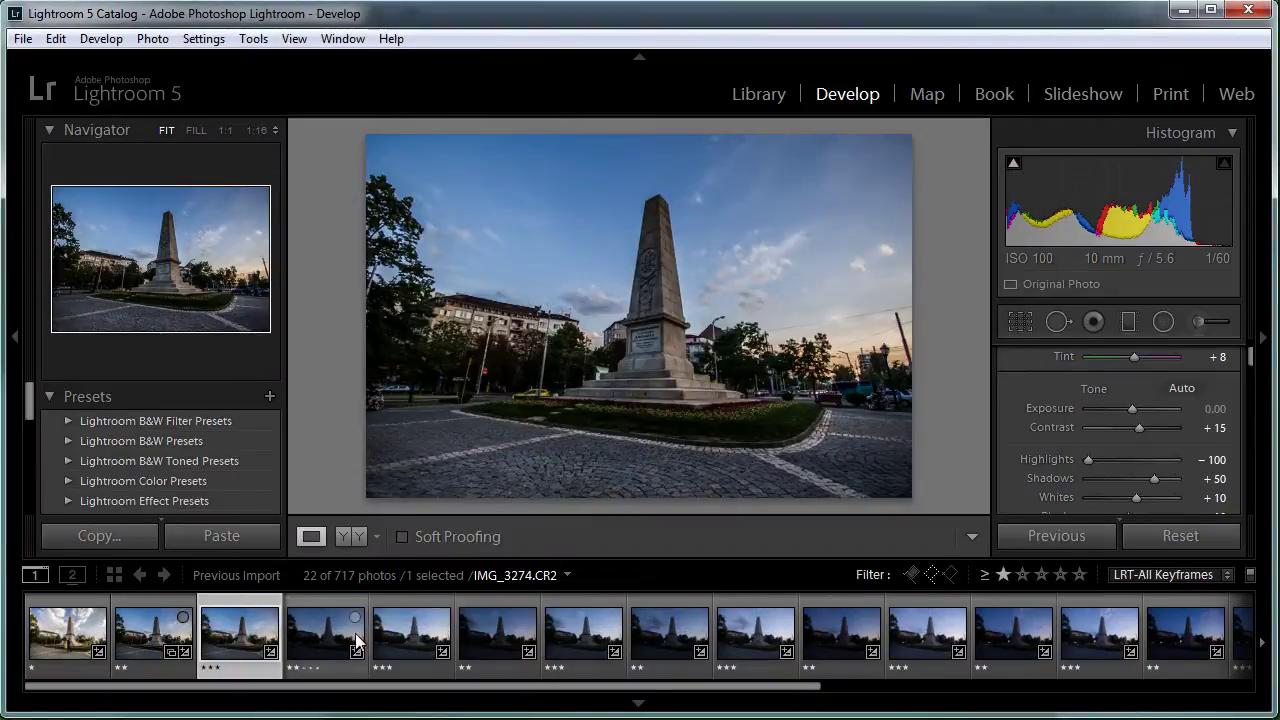
left_click(320, 638)
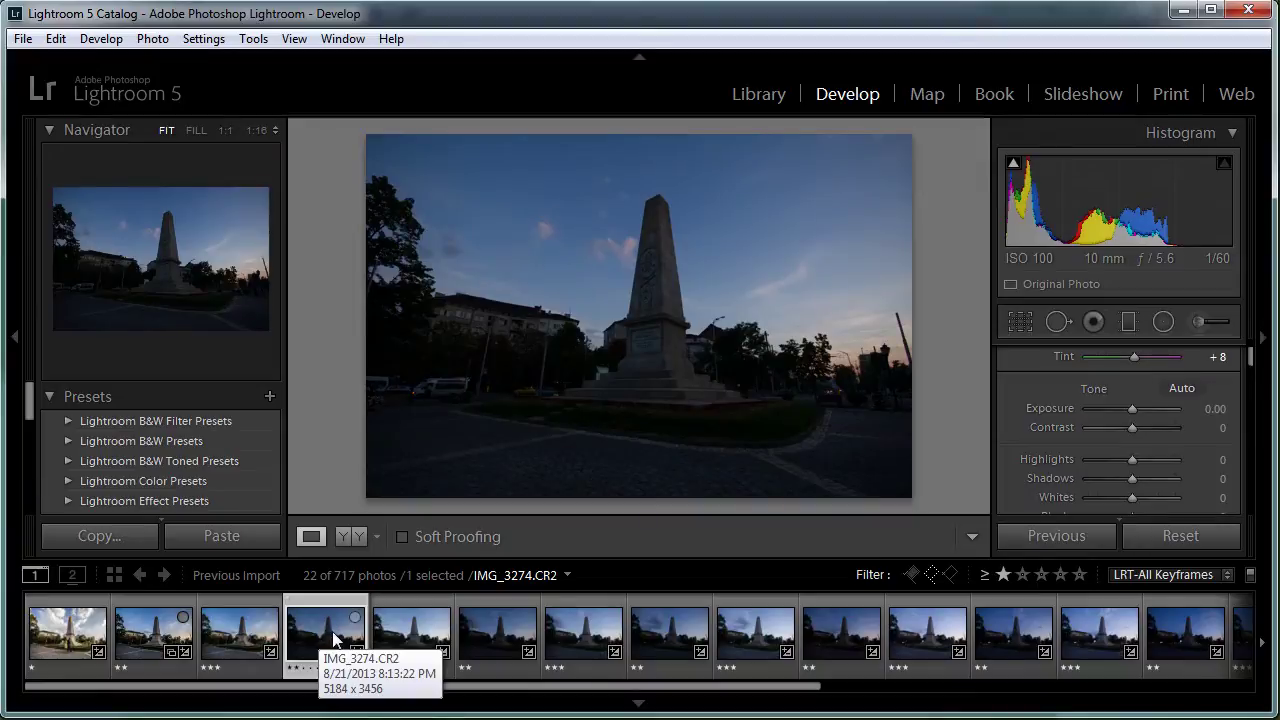
left_click(203, 38)
left_click(268, 188)
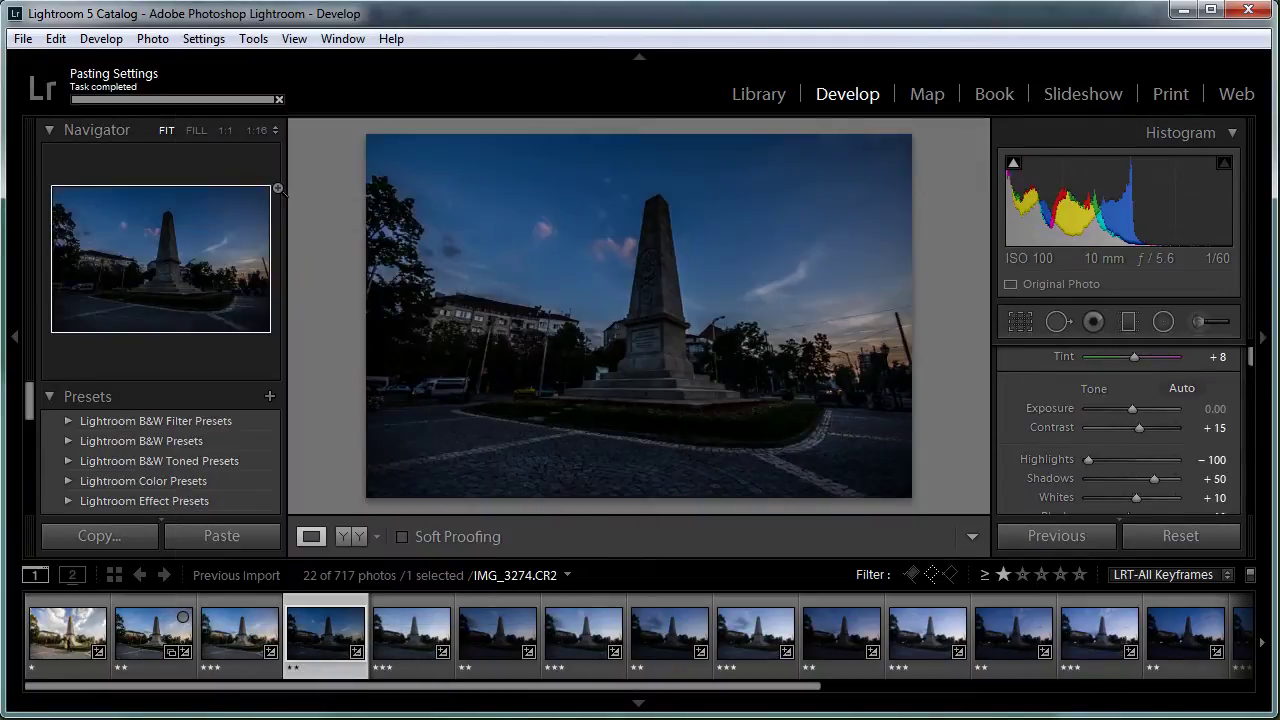
Set the Exposure of keyframe IMG_3274 to +1.00
left_click(1212, 408)
type("1")
key("Return")
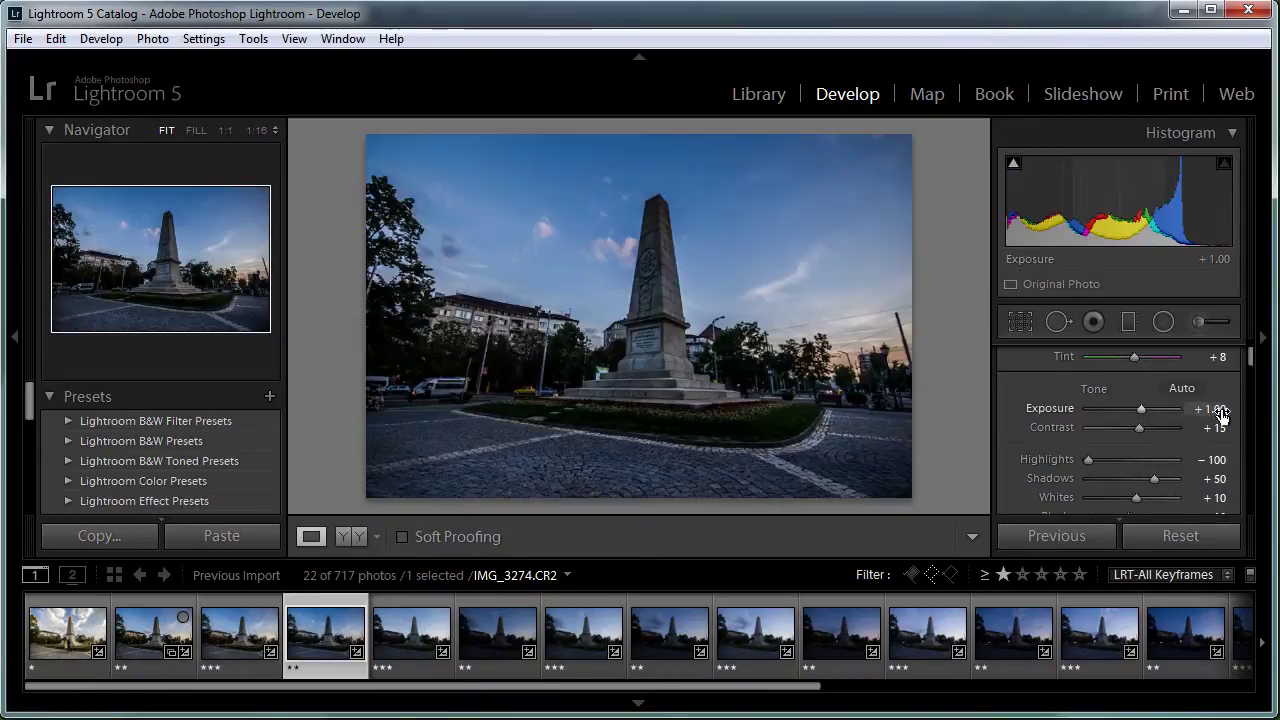
Copy all develop settings from keyframe IMG_3274 and paste them onto its partner keyframe, IMG_3275
left_click(203, 38)
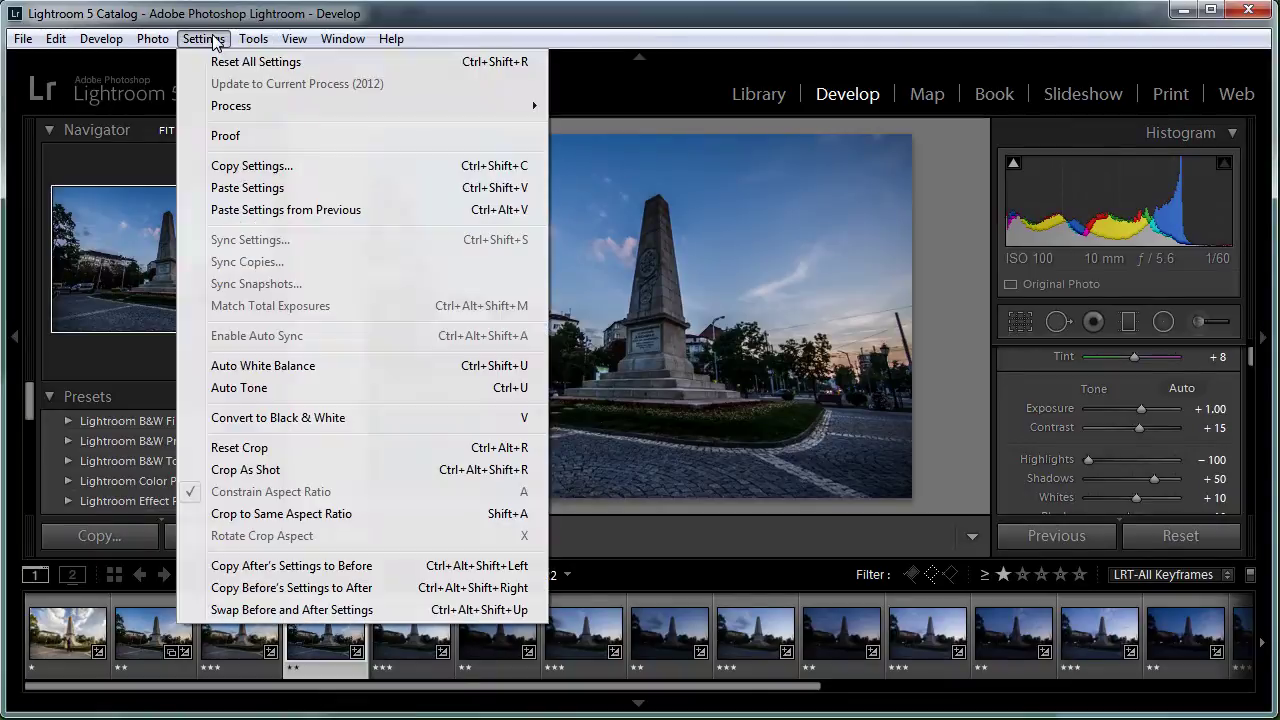
left_click(295, 168)
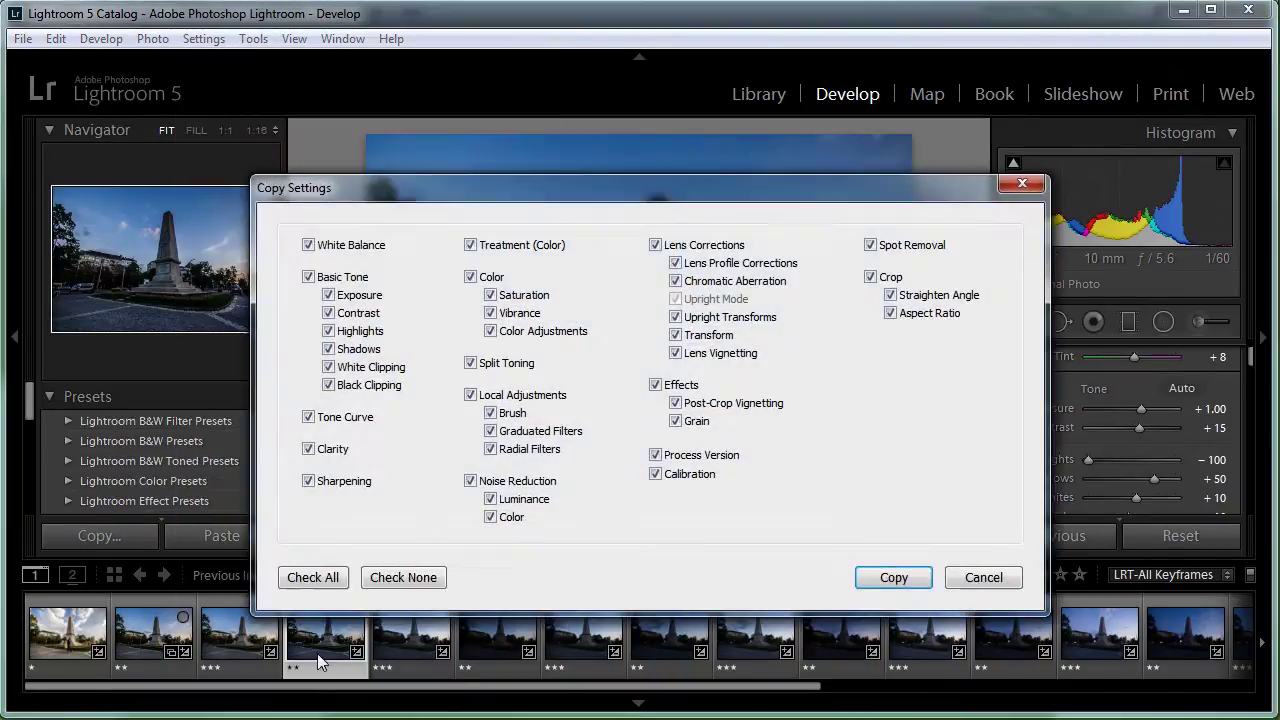
left_click(928, 578)
left_click(399, 616)
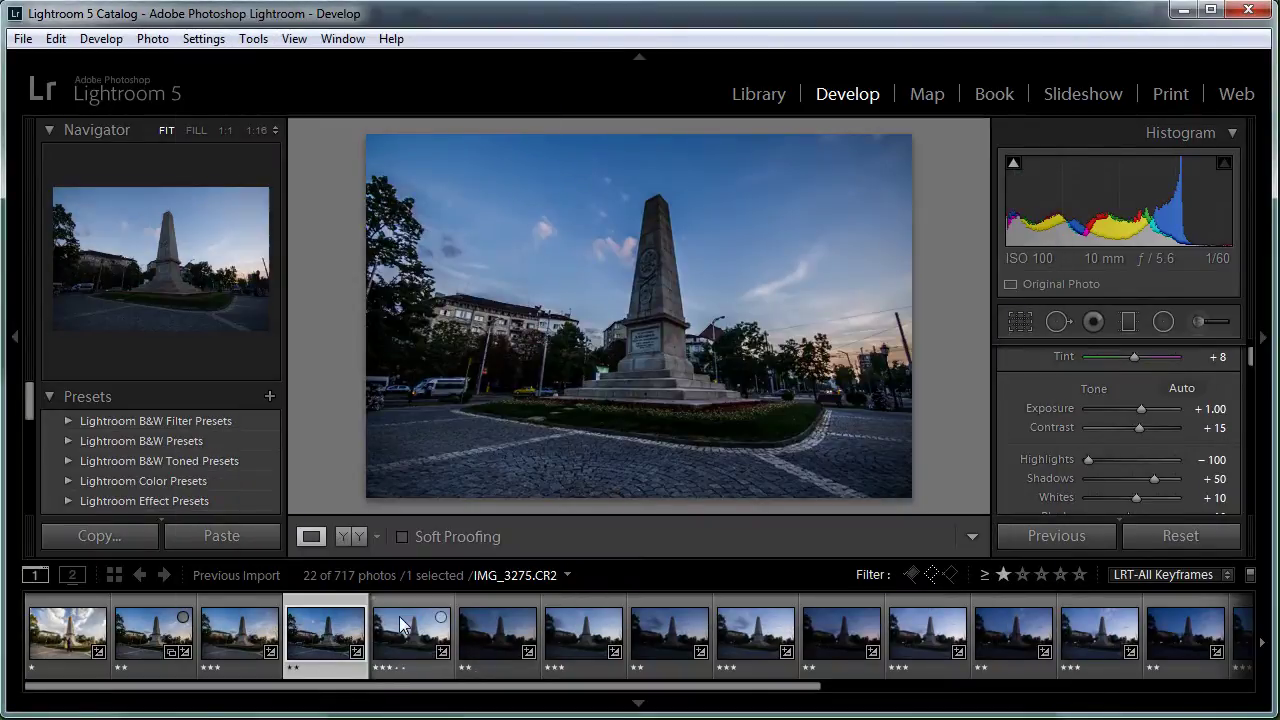
left_click(203, 38)
left_click(274, 193)
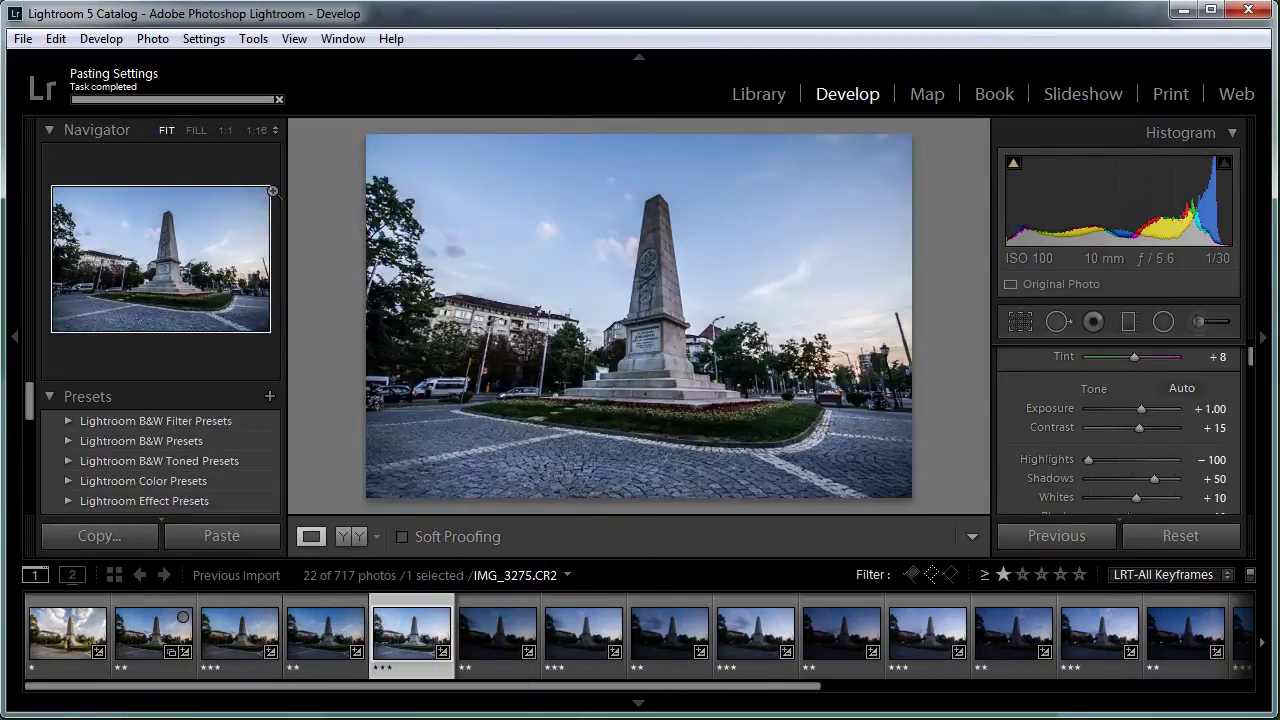
Match the total exposure of keyframe IMG_3275 to IMG_3274, keeping IMG_3274 as the reference frame
left_click(320, 633)
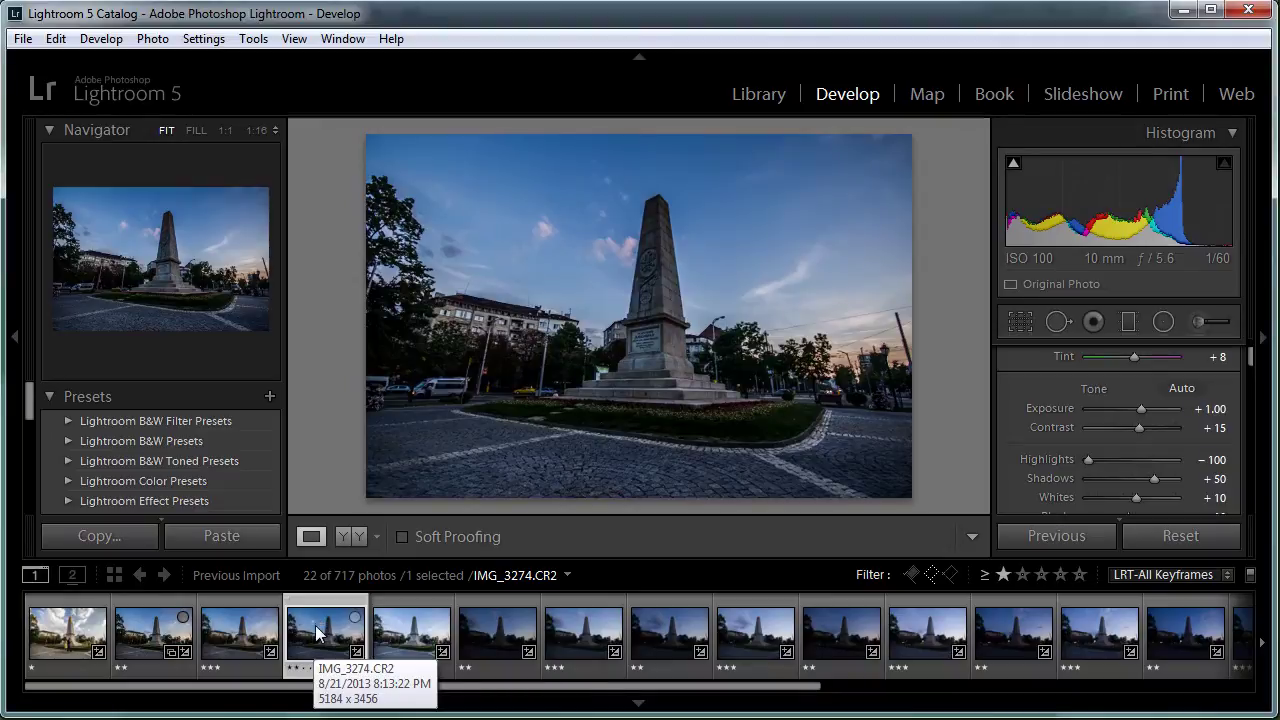
left_click(401, 632, "ctrl")
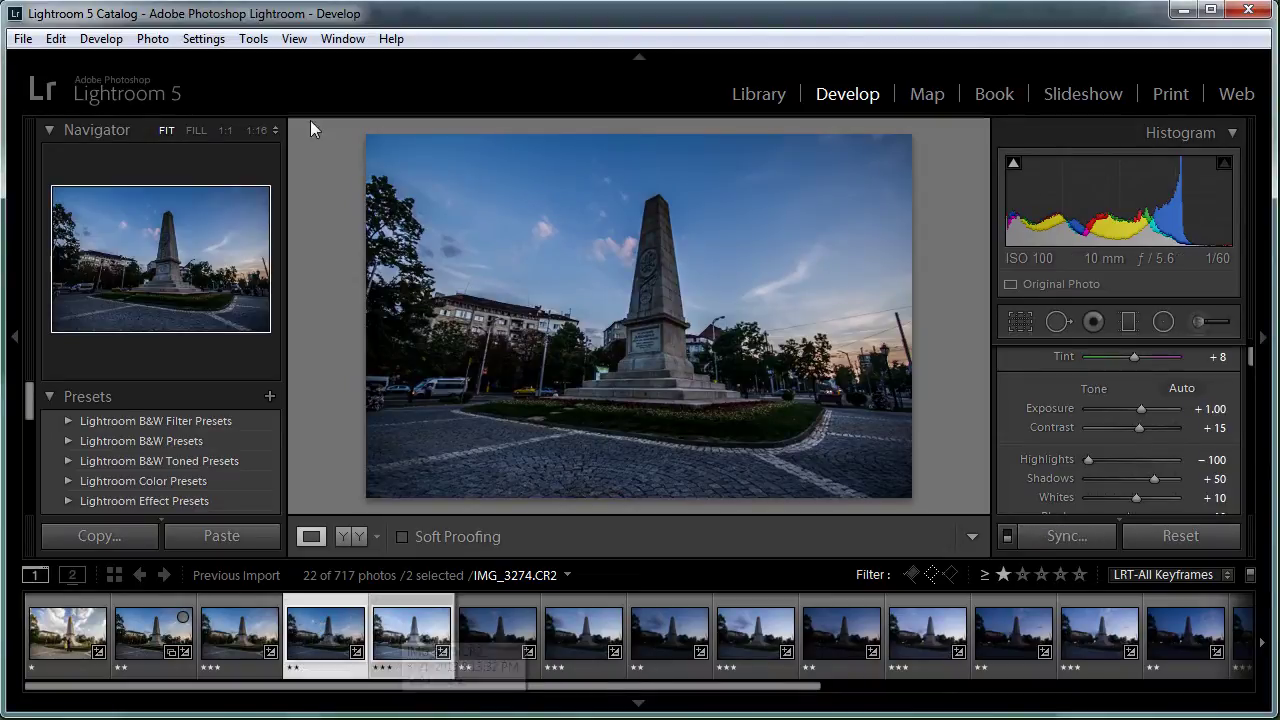
left_click(205, 41)
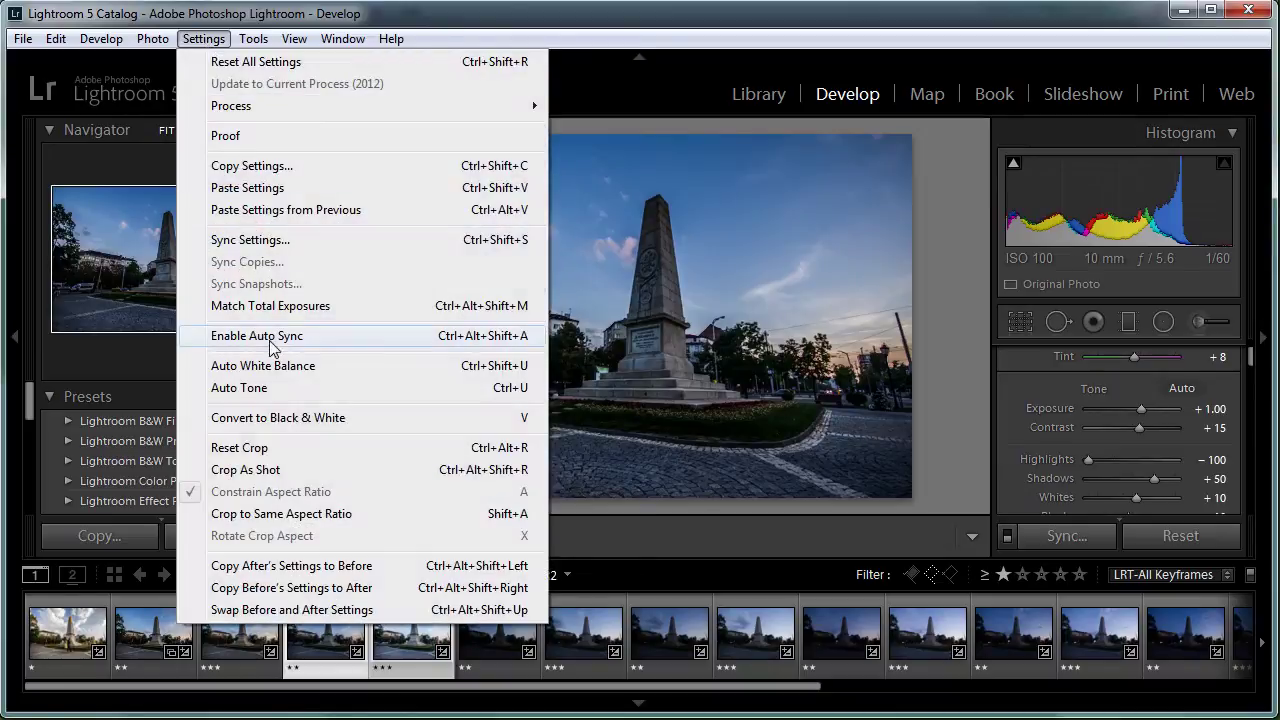
left_click(299, 303)
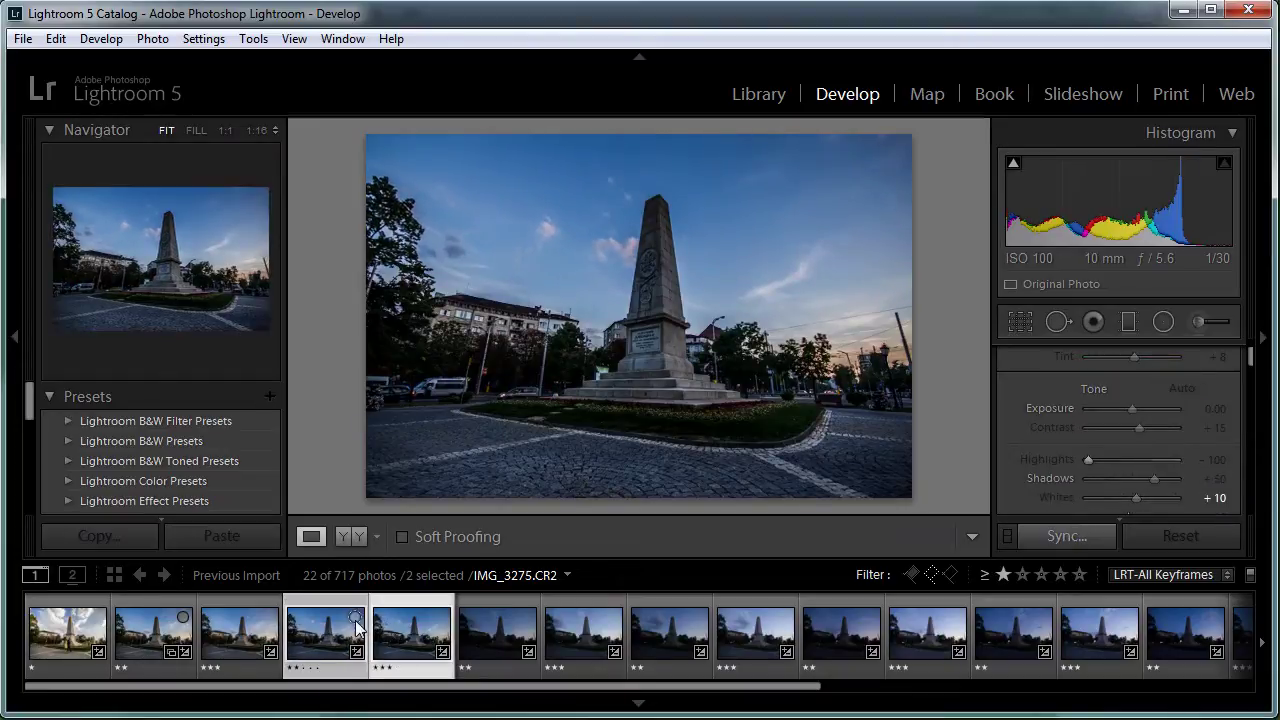
Copy all develop settings from keyframe IMG_3275 and paste them onto the next keyframe, IMG_3331
left_click(410, 626)
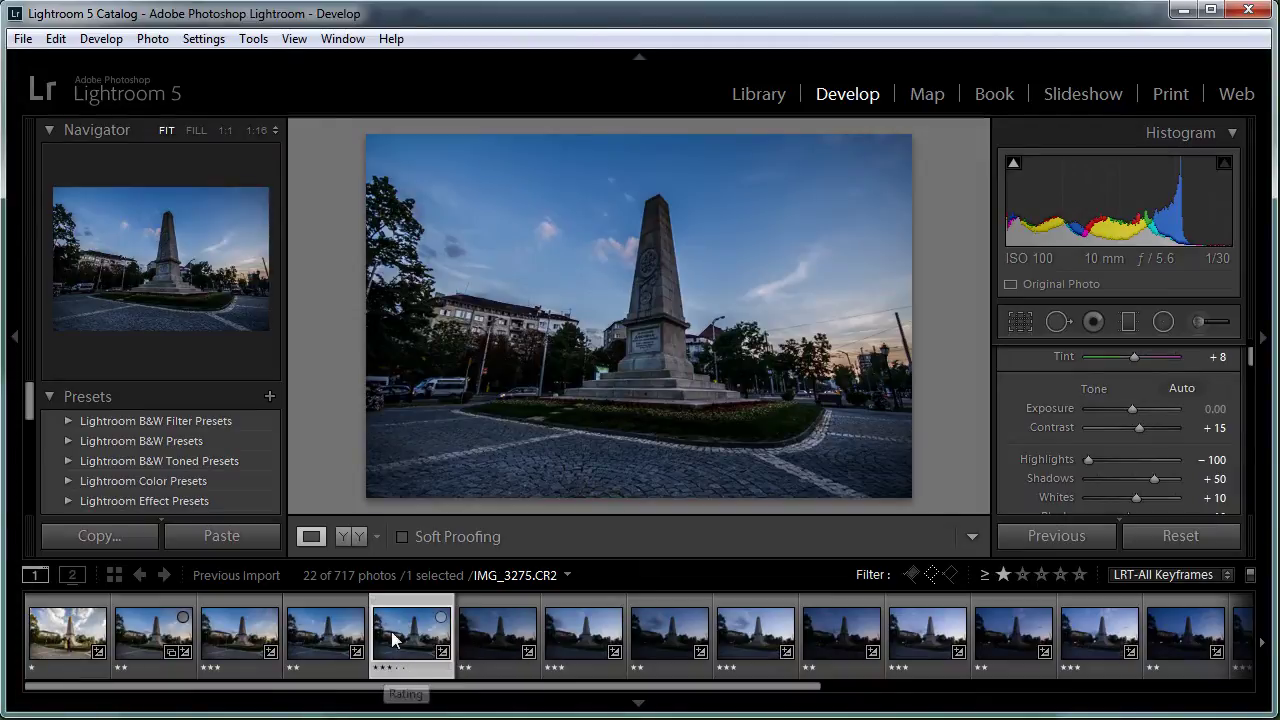
left_click(205, 40)
left_click(243, 166)
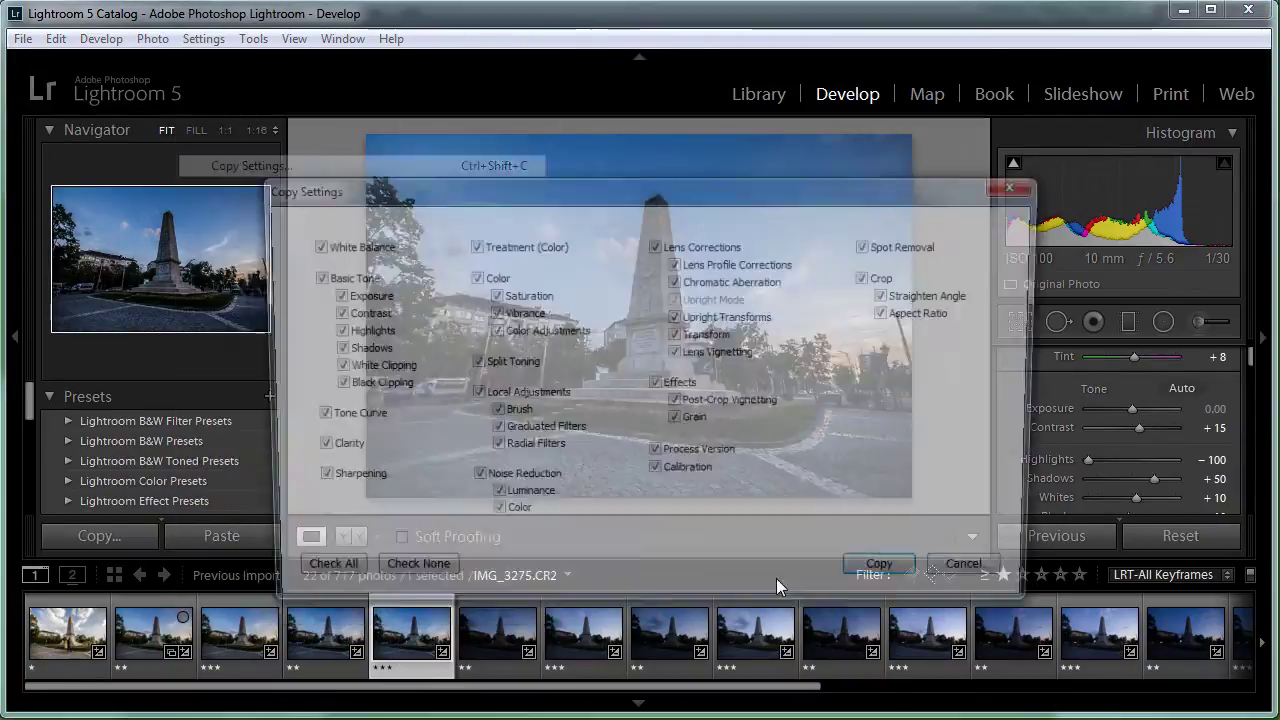
left_click(888, 579)
left_click(470, 633)
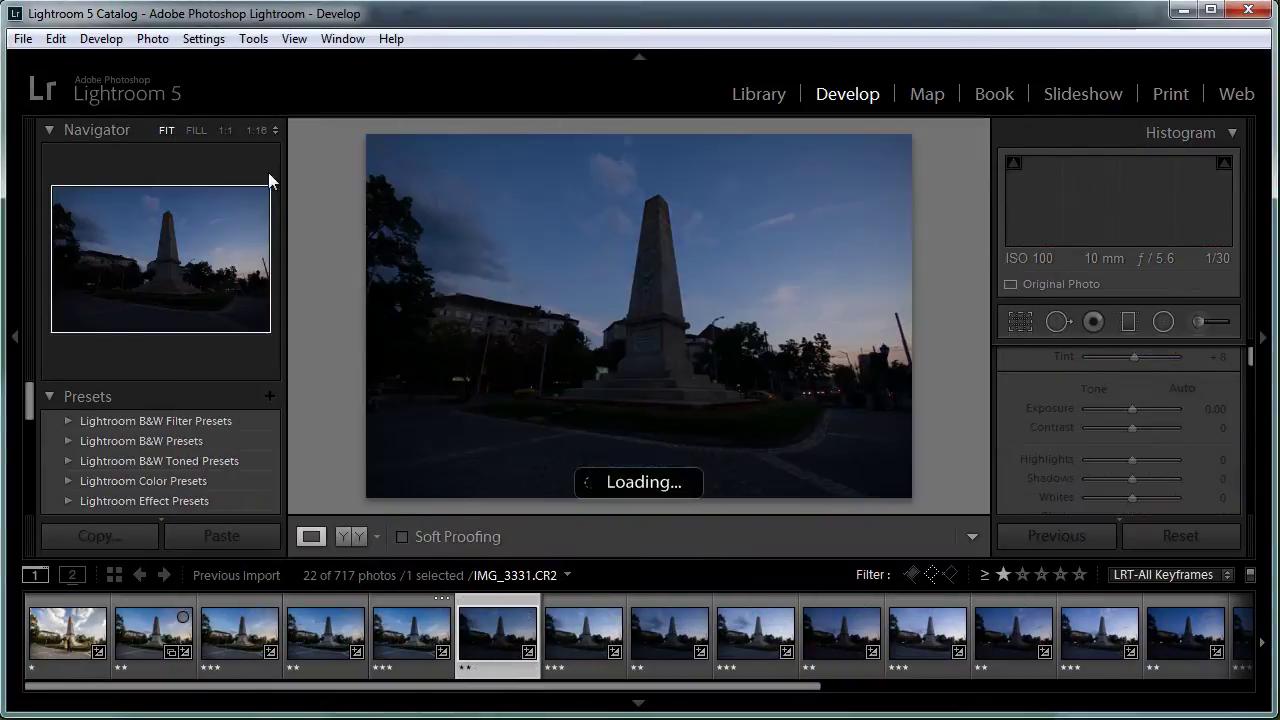
left_click(204, 38)
left_click(279, 190)
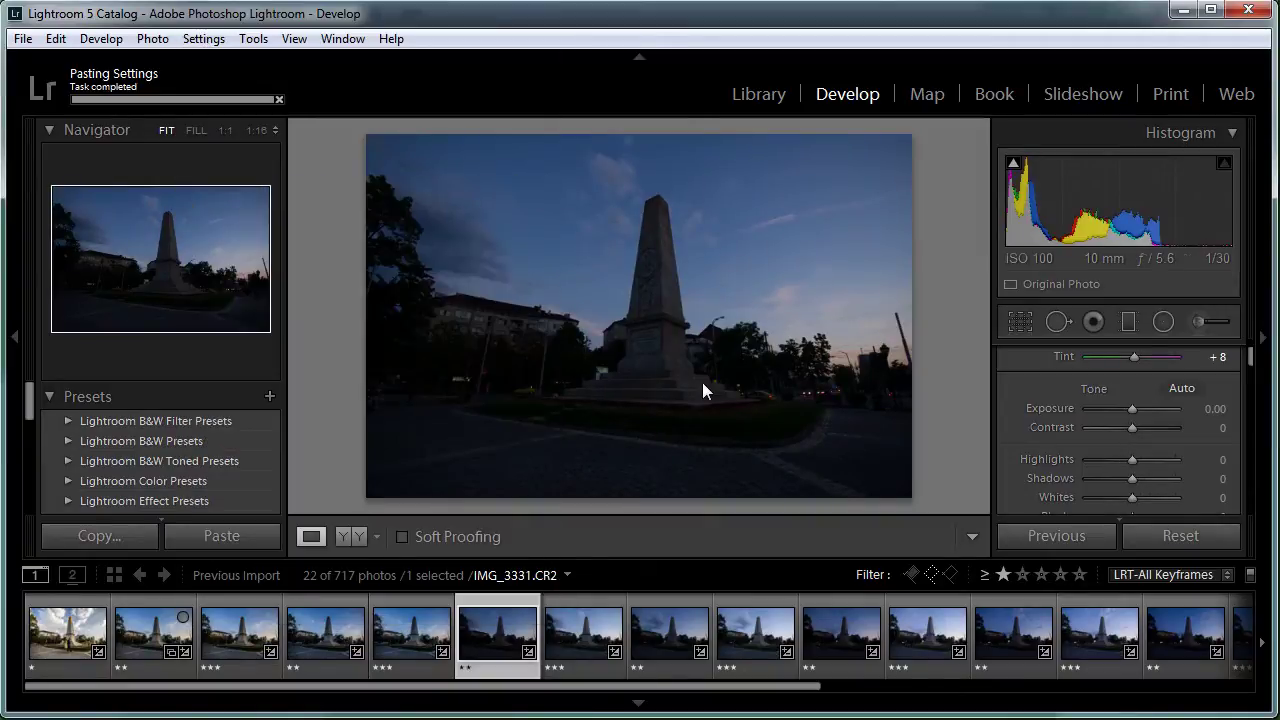
Set the Exposure of keyframe IMG_3331 to +1.00 and its Shadows to +100
left_click(1210, 408)
type("1")
key("Return")
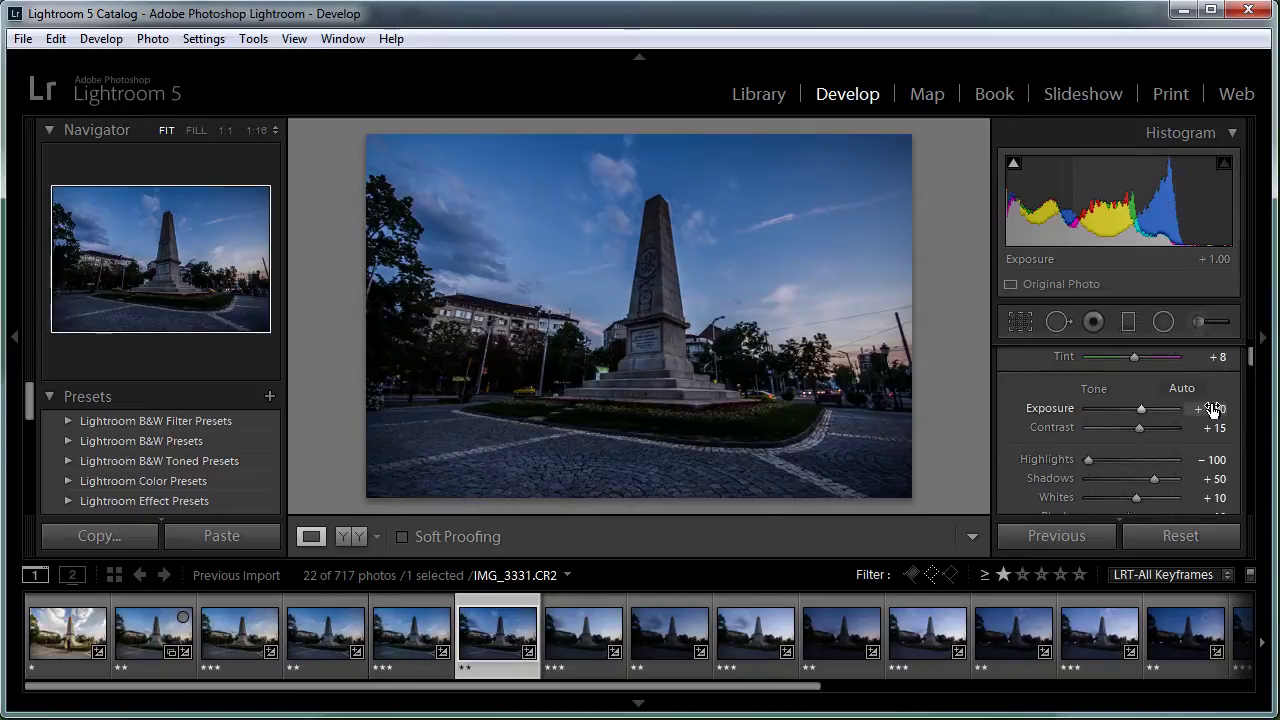
left_click_drag(1154, 478, 1186, 484)
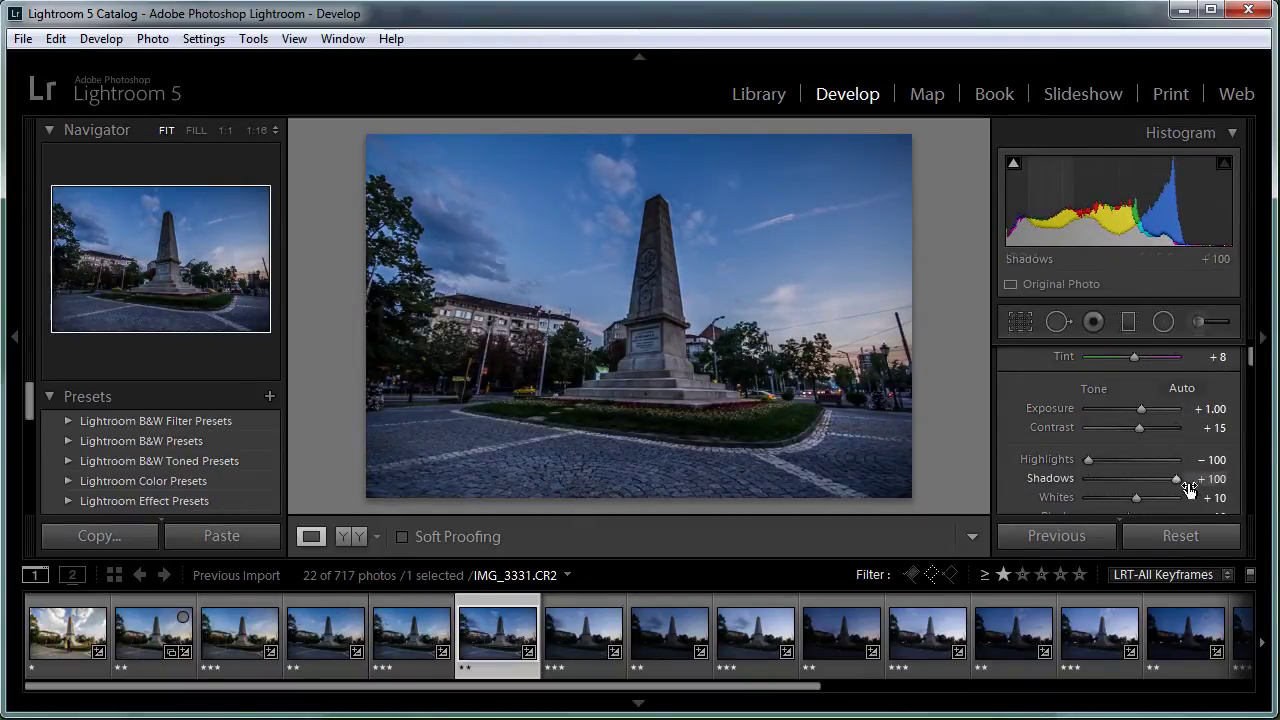
Copy all develop settings from keyframe IMG_3331 and paste them onto its partner keyframe, IMG_3332
left_click(206, 42)
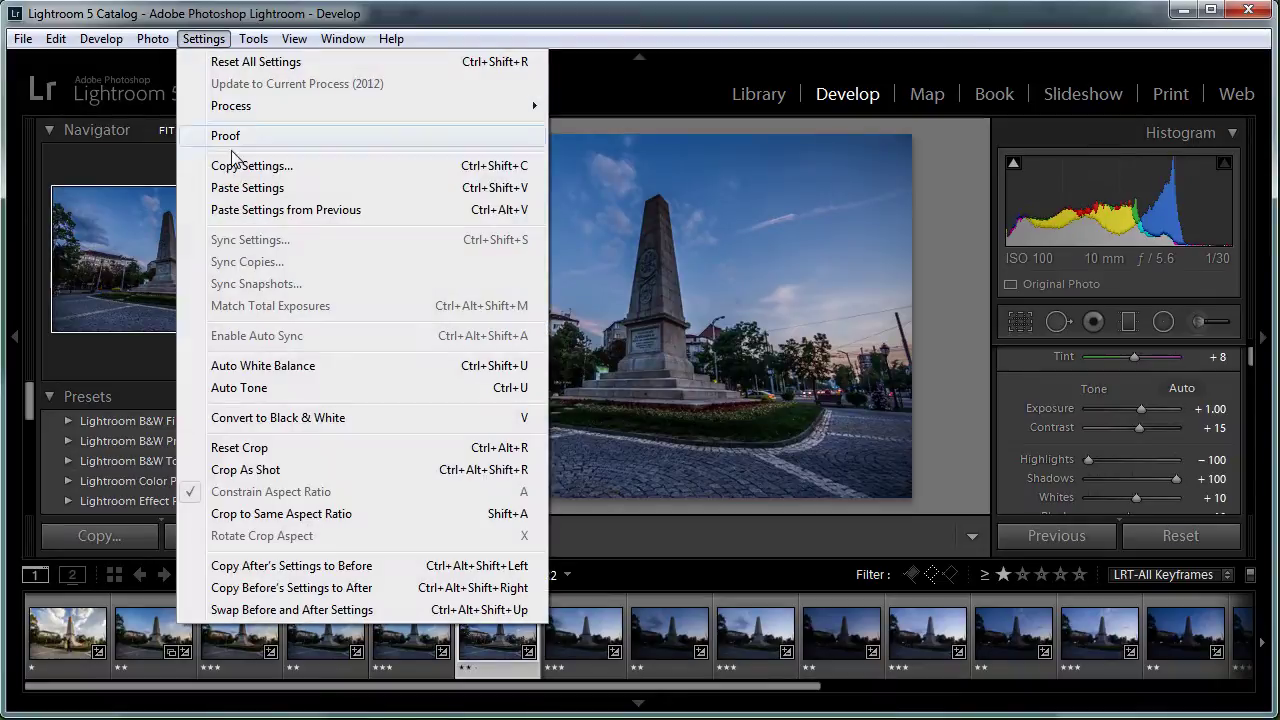
left_click(250, 165)
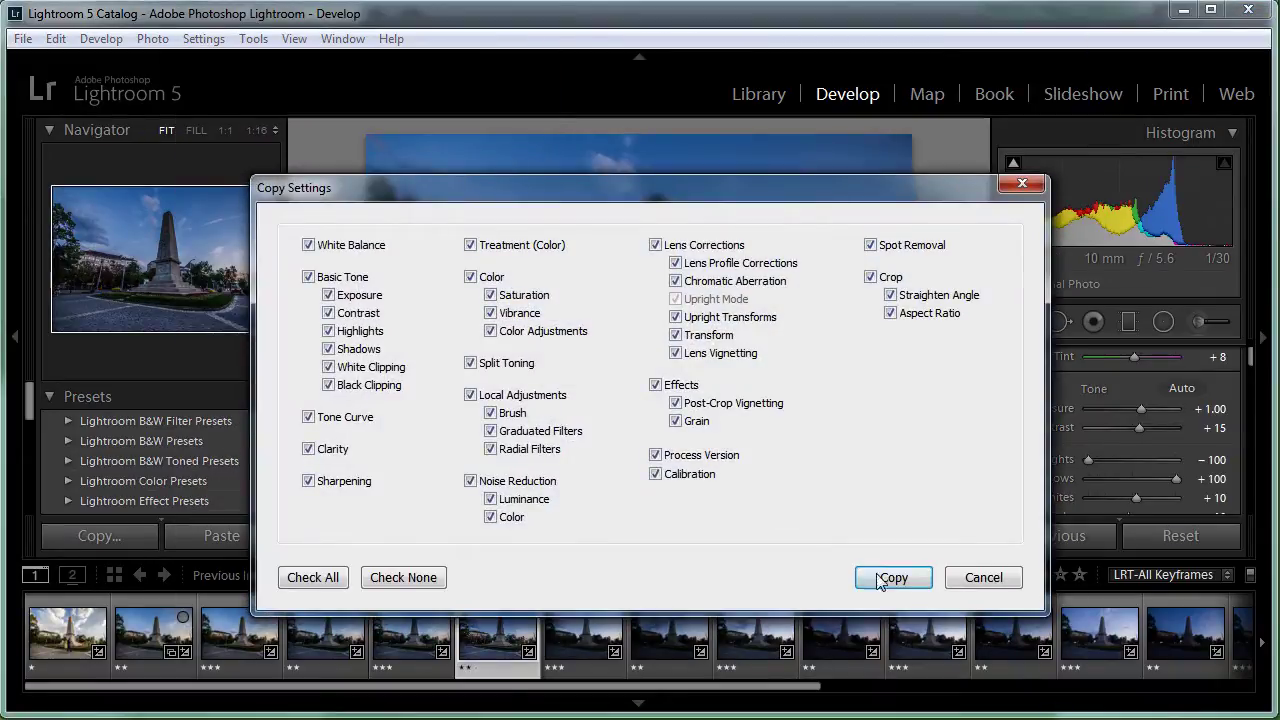
left_click(893, 578)
left_click(578, 628)
left_click(206, 42)
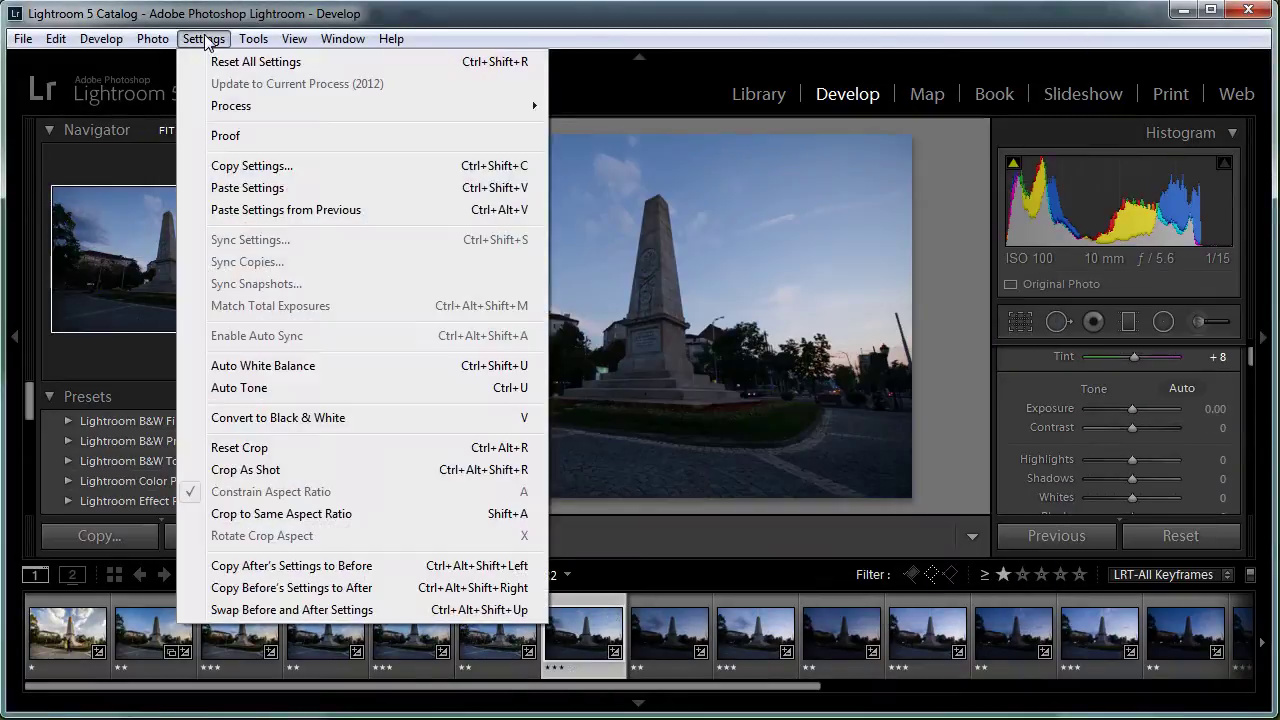
left_click(255, 188)
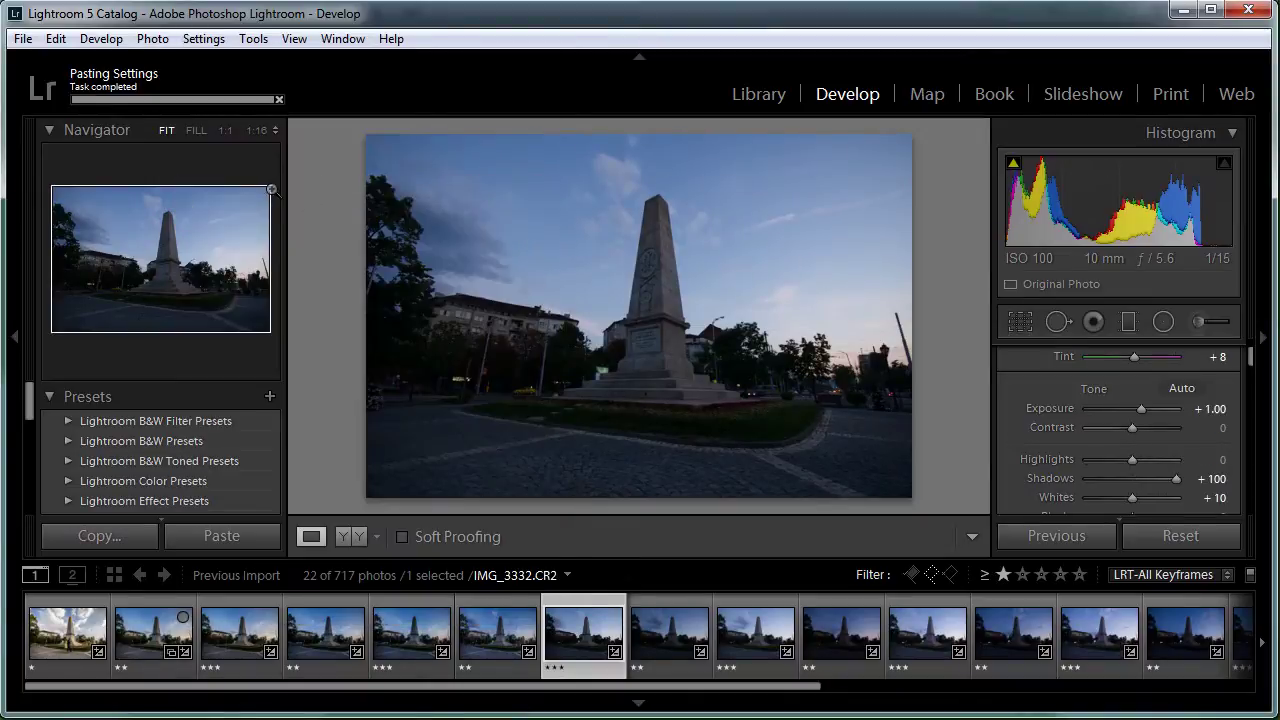
Match the total exposure of keyframe IMG_3332 to IMG_3331, using IMG_3331 as the reference frame
left_click(494, 637, "ctrl")
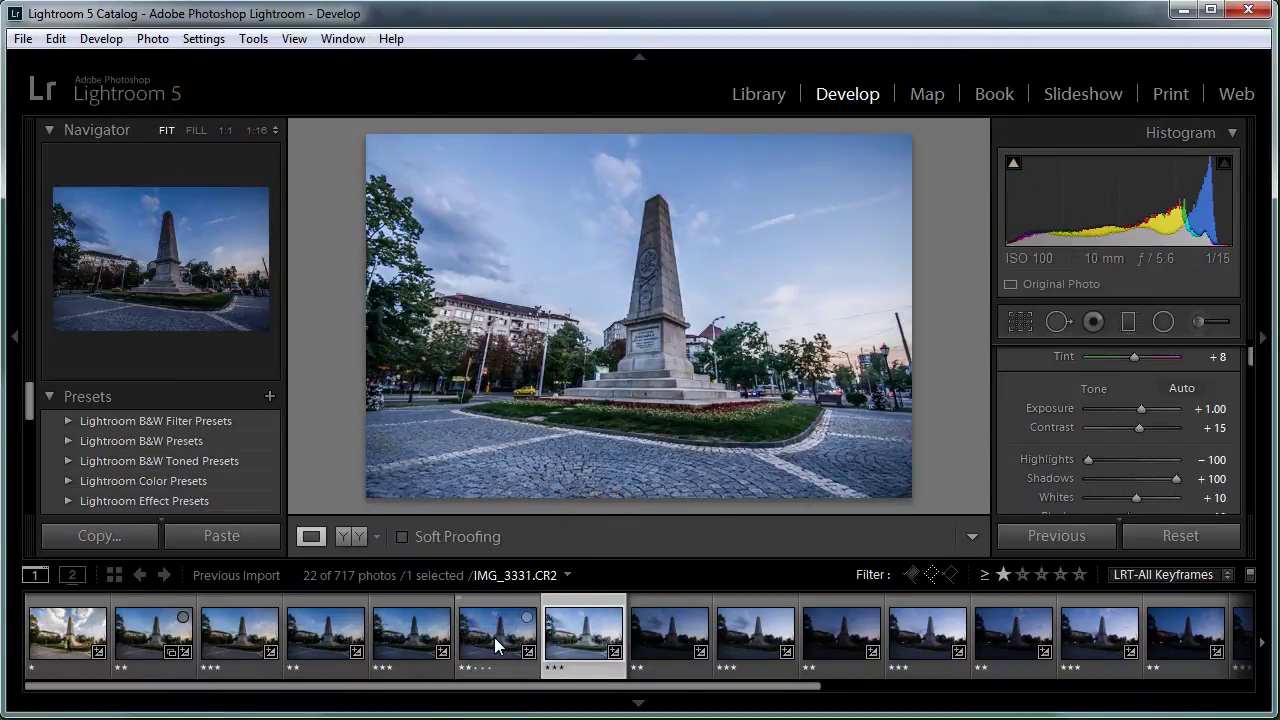
left_click(203, 38)
left_click(293, 308)
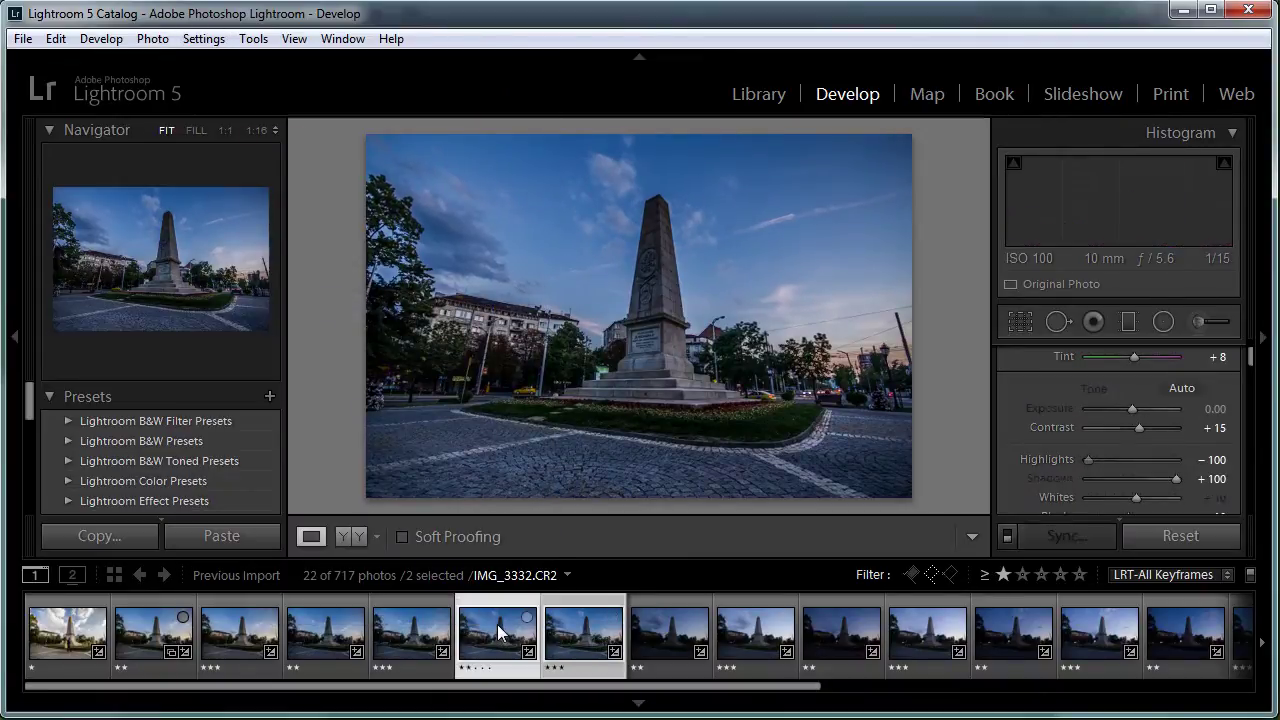
Look through the remaining keyframe pairs in the filmstrip, from IMG_3357 to the end of the sequence
left_click(642, 628)
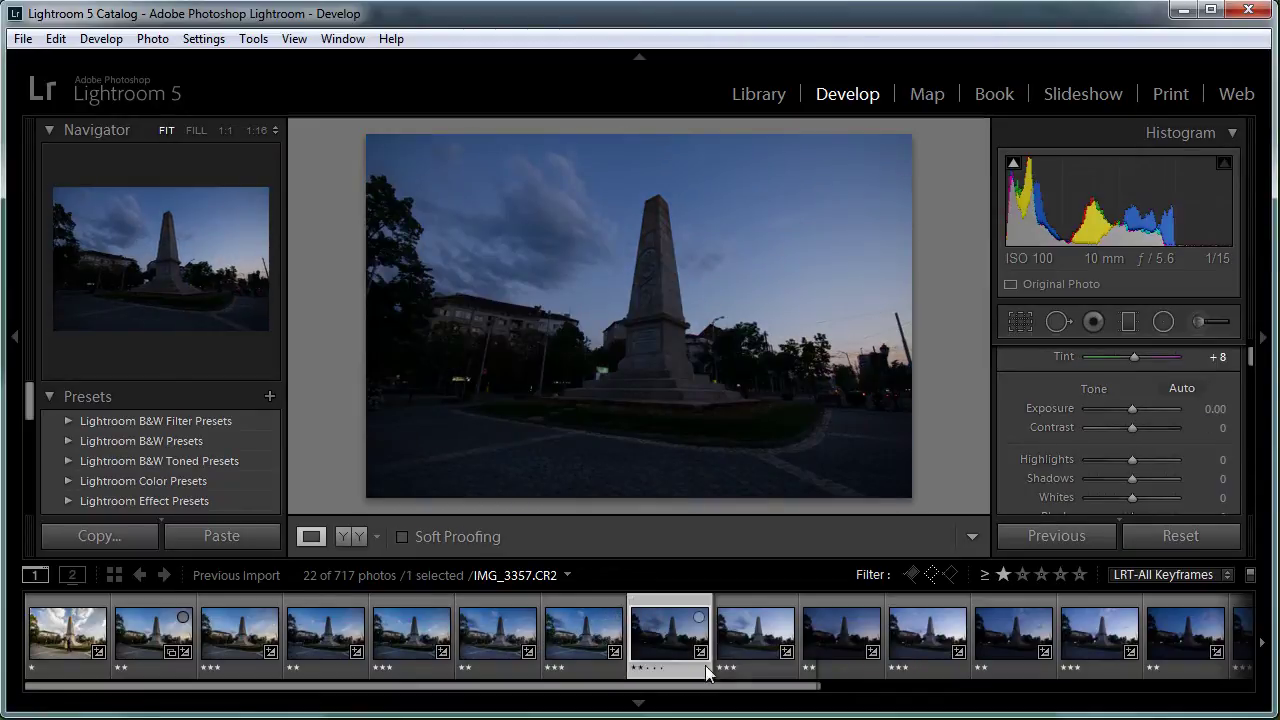
left_click_drag(726, 689, 574, 693)
left_click_drag(660, 688, 865, 688)
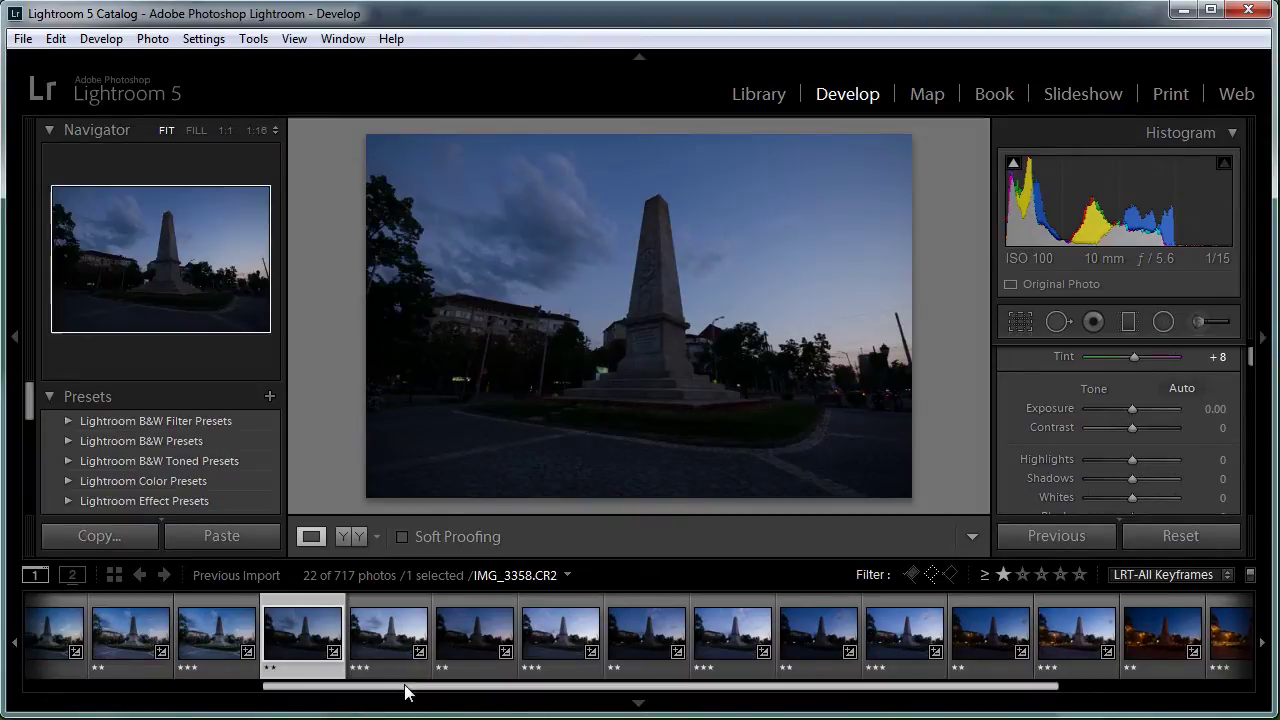
left_click_drag(407, 689, 475, 695)
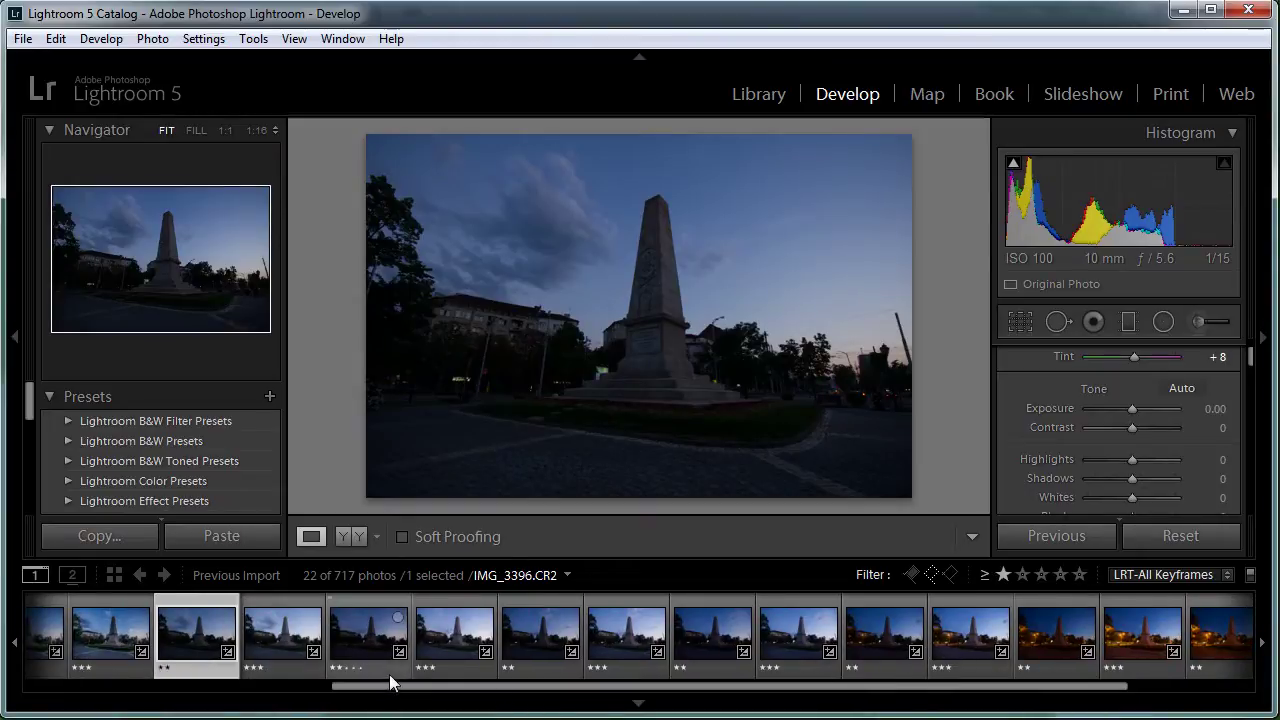
left_click_drag(390, 693, 396, 691)
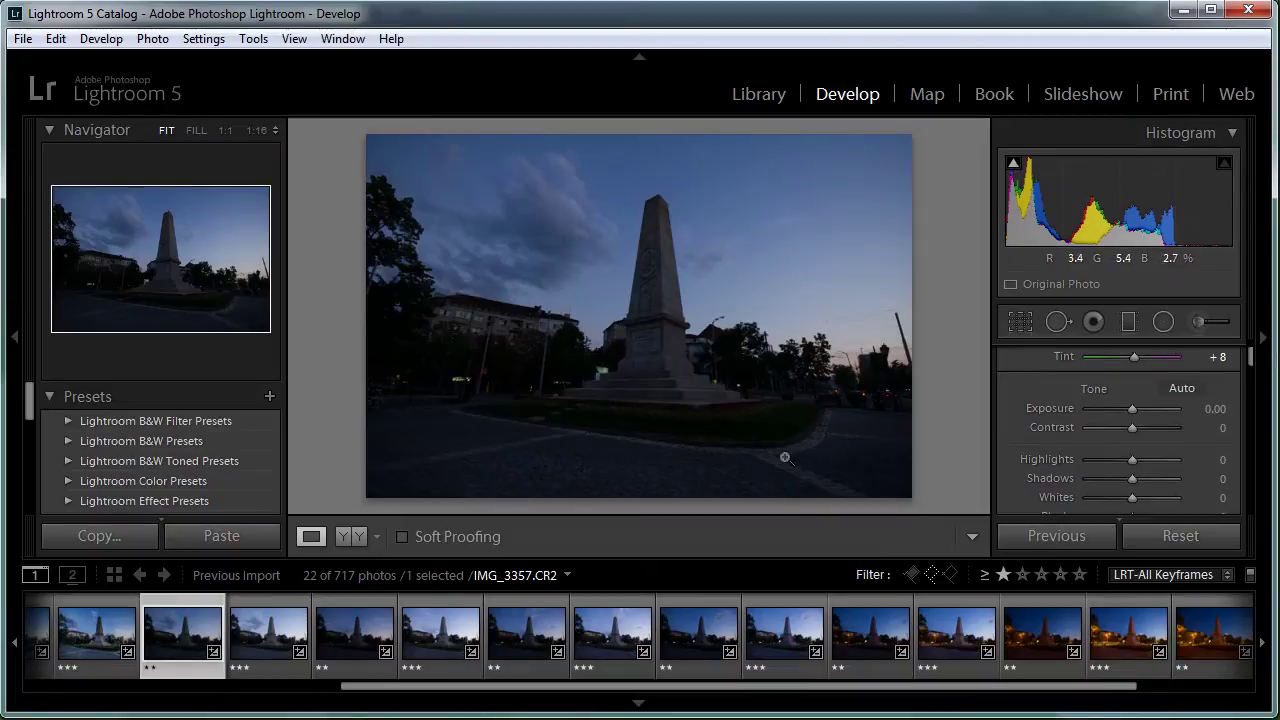
scroll(948, 662, "up", 1)
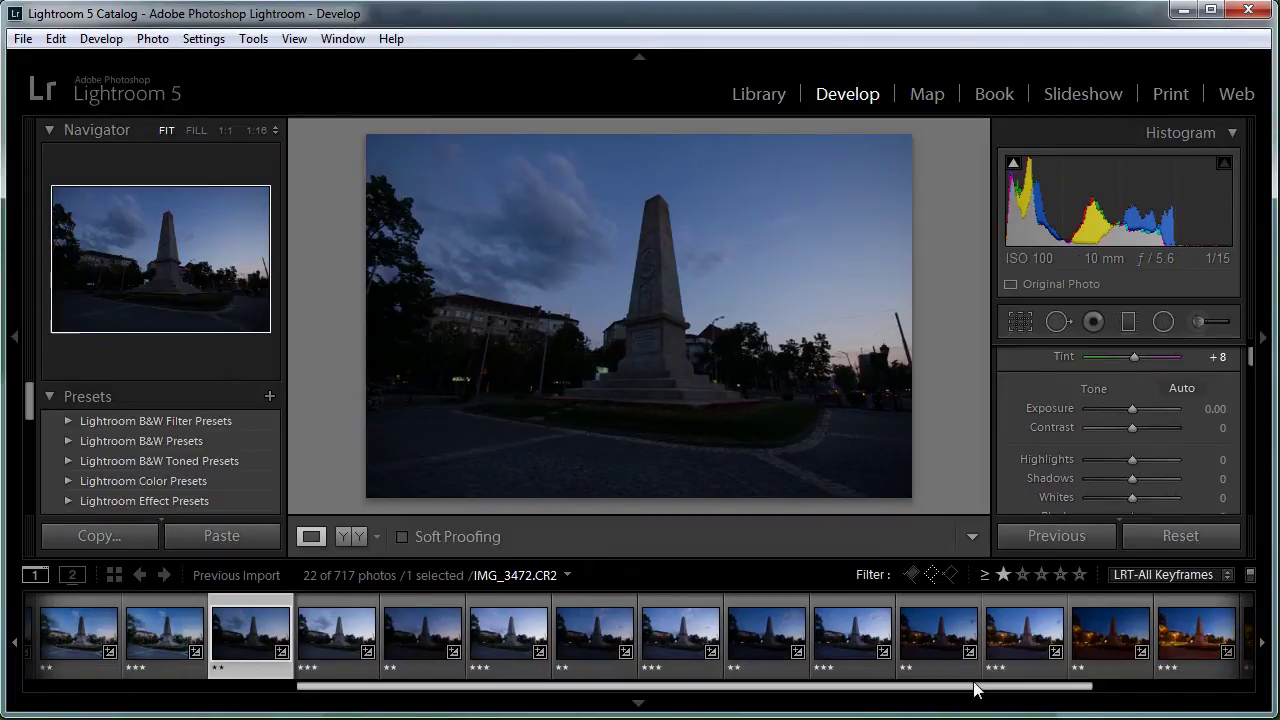
left_click_drag(971, 686, 957, 689)
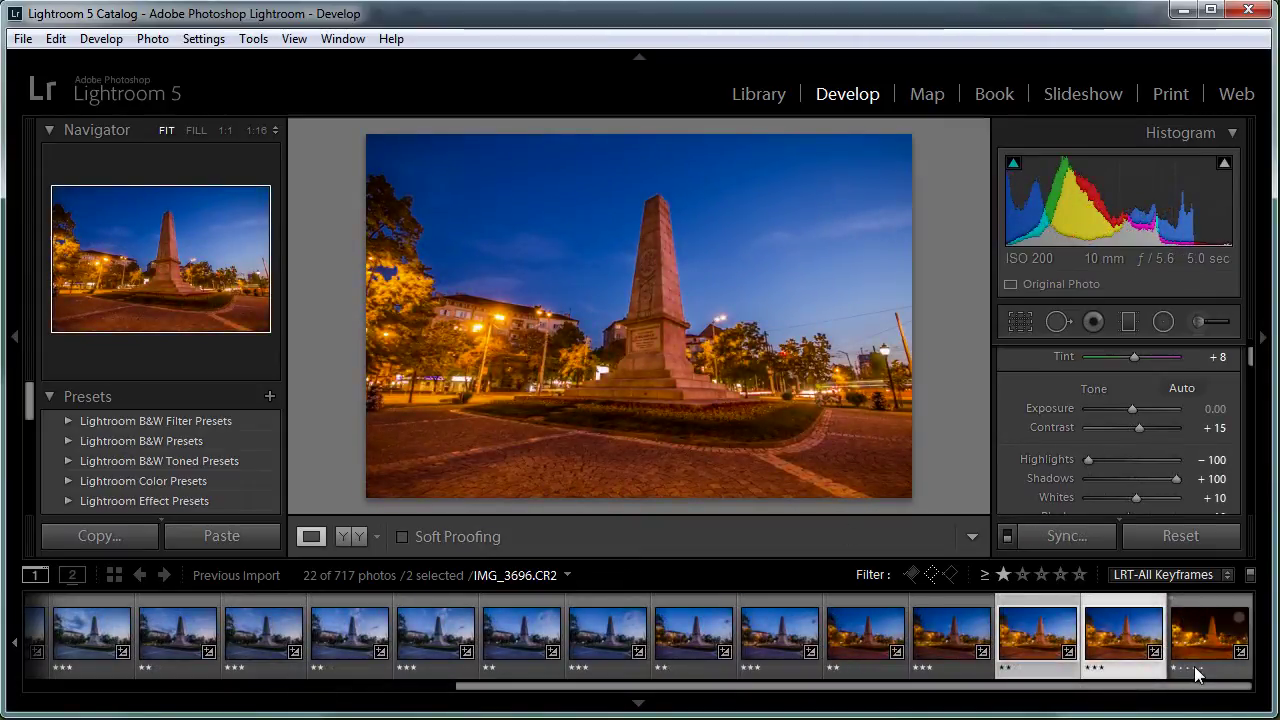
Copy all develop settings from keyframe IMG_3529 and paste them onto the final keyframe, IMG_3696
left_click(1130, 640)
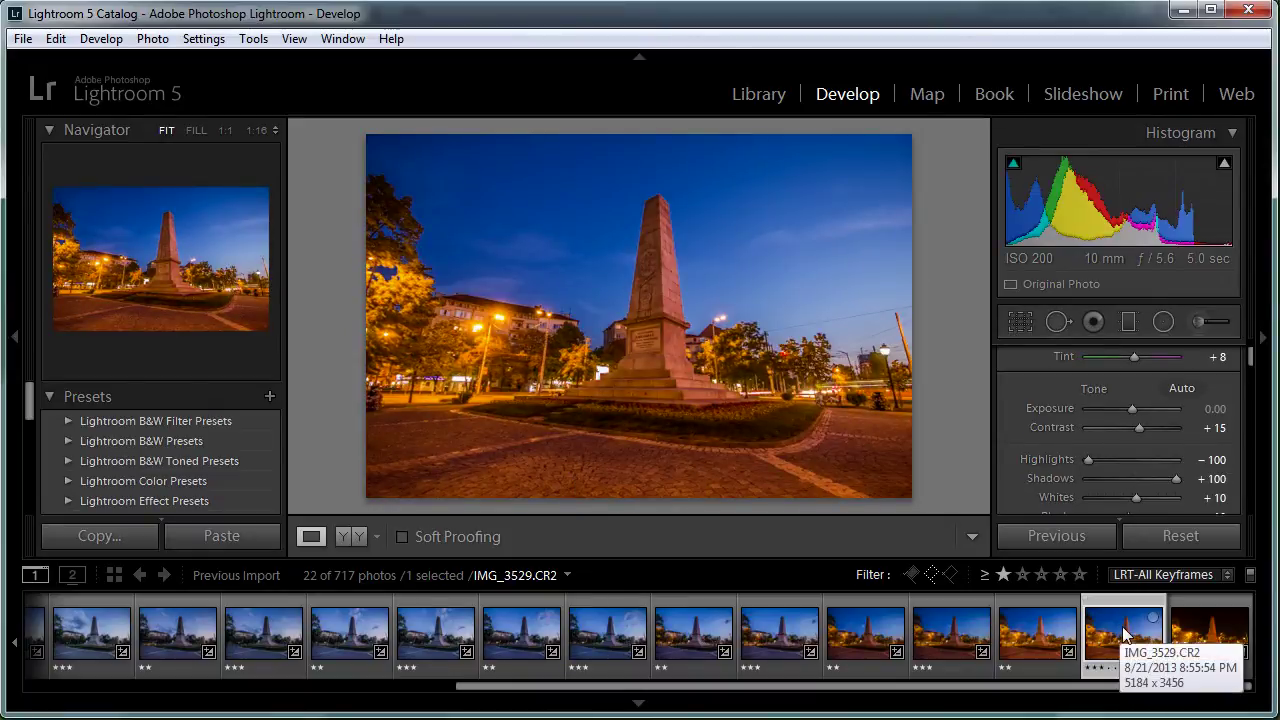
key("ctrl+shift+c")
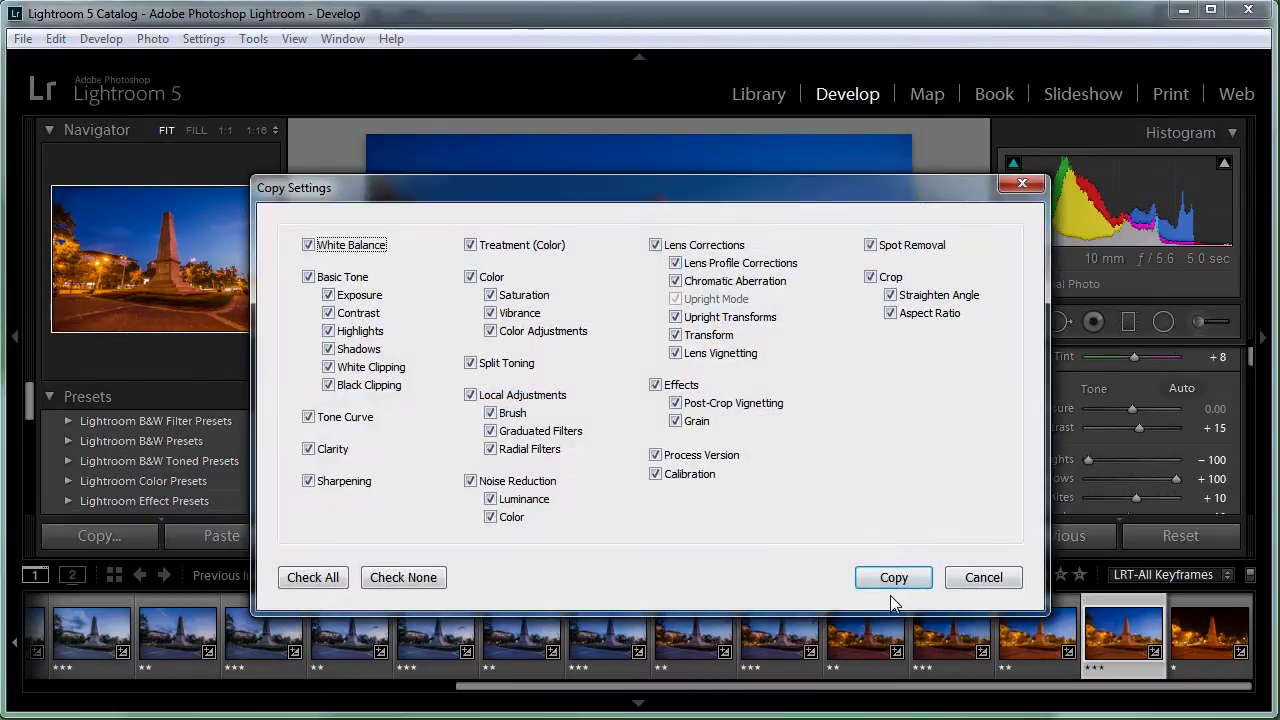
left_click(918, 583)
left_click(1205, 640)
key("ctrl+shift+v")
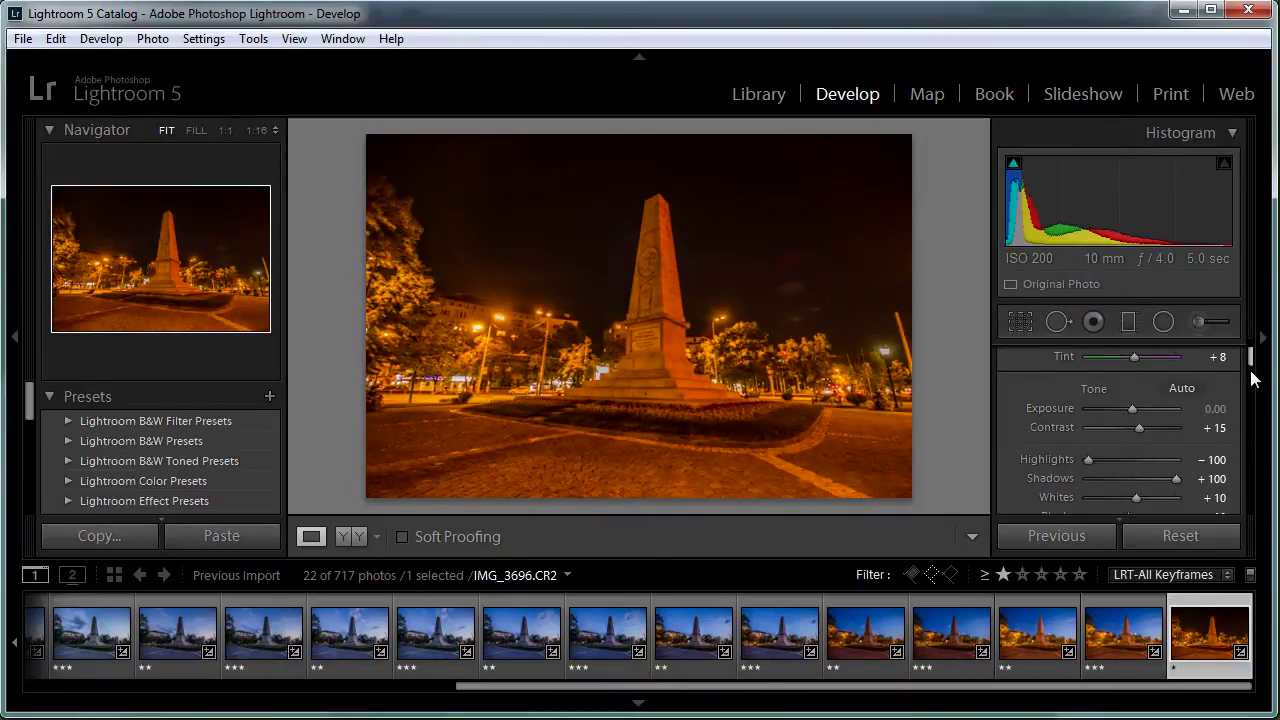
Cool the white balance of the final night keyframe, IMG_3696, by setting its Temp to 2600
scroll(1250, 360, "up", 2)
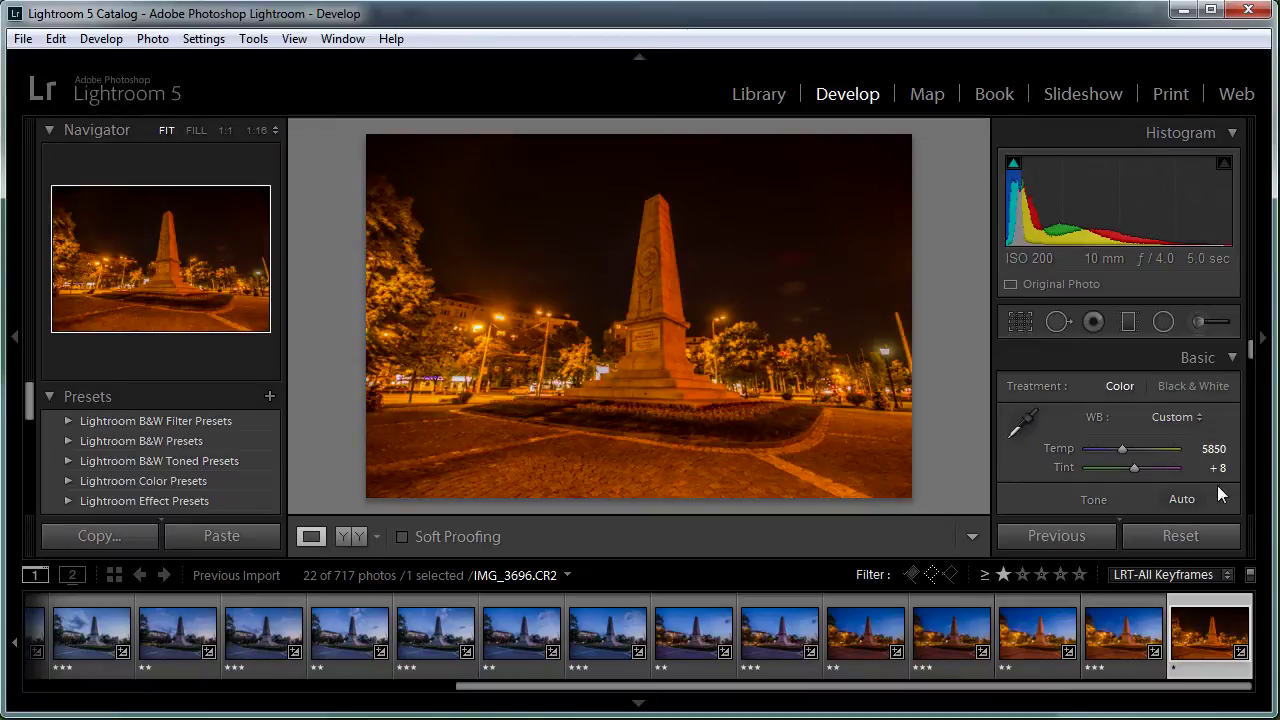
left_click(1255, 354)
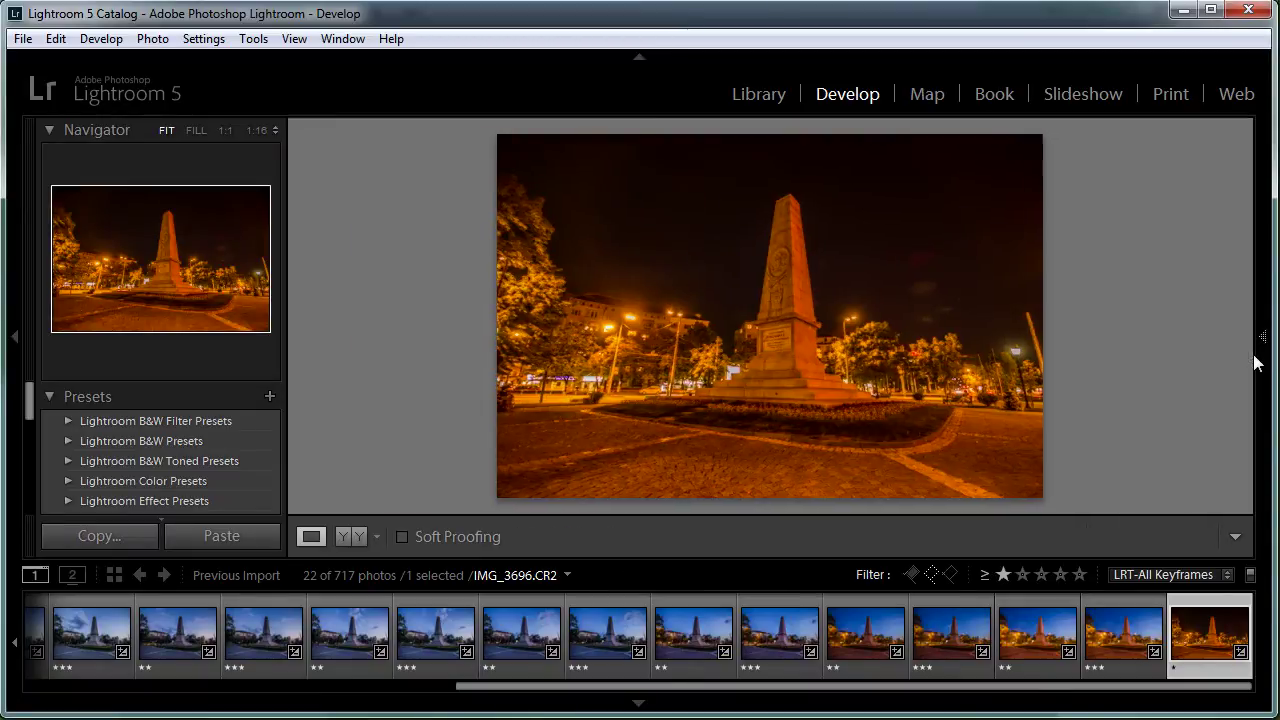
left_click(1260, 355)
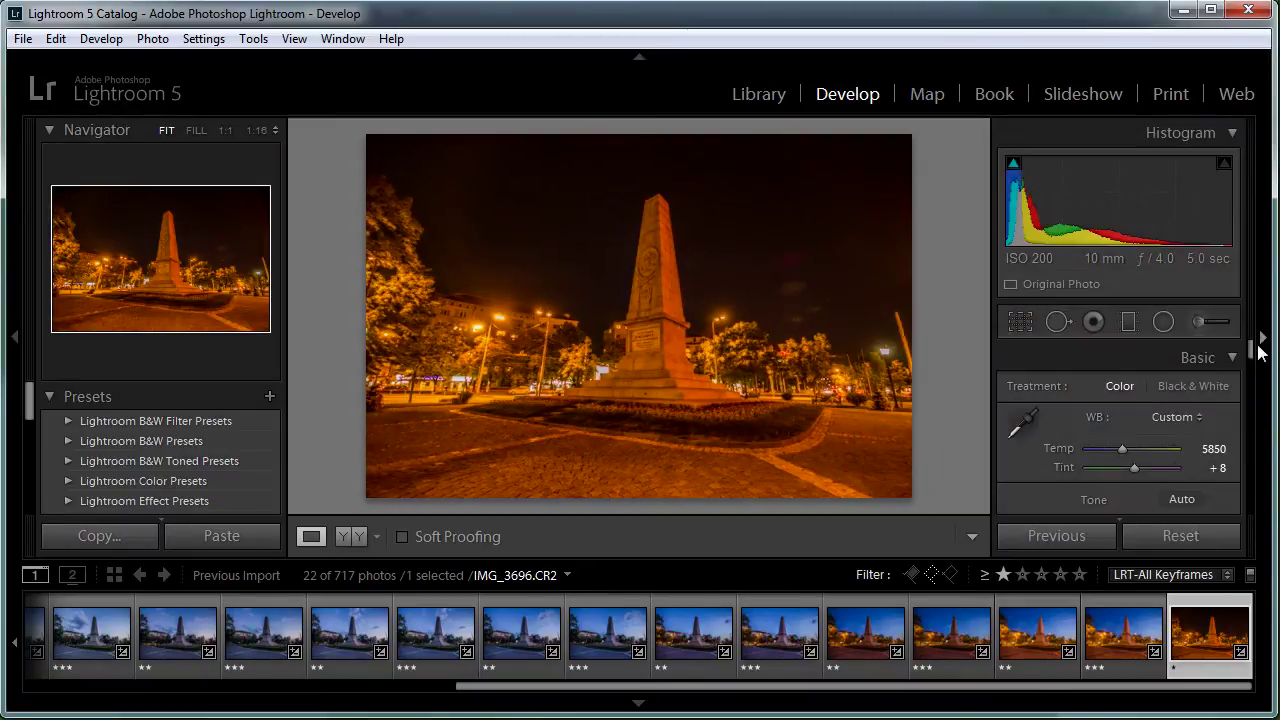
key("Left")
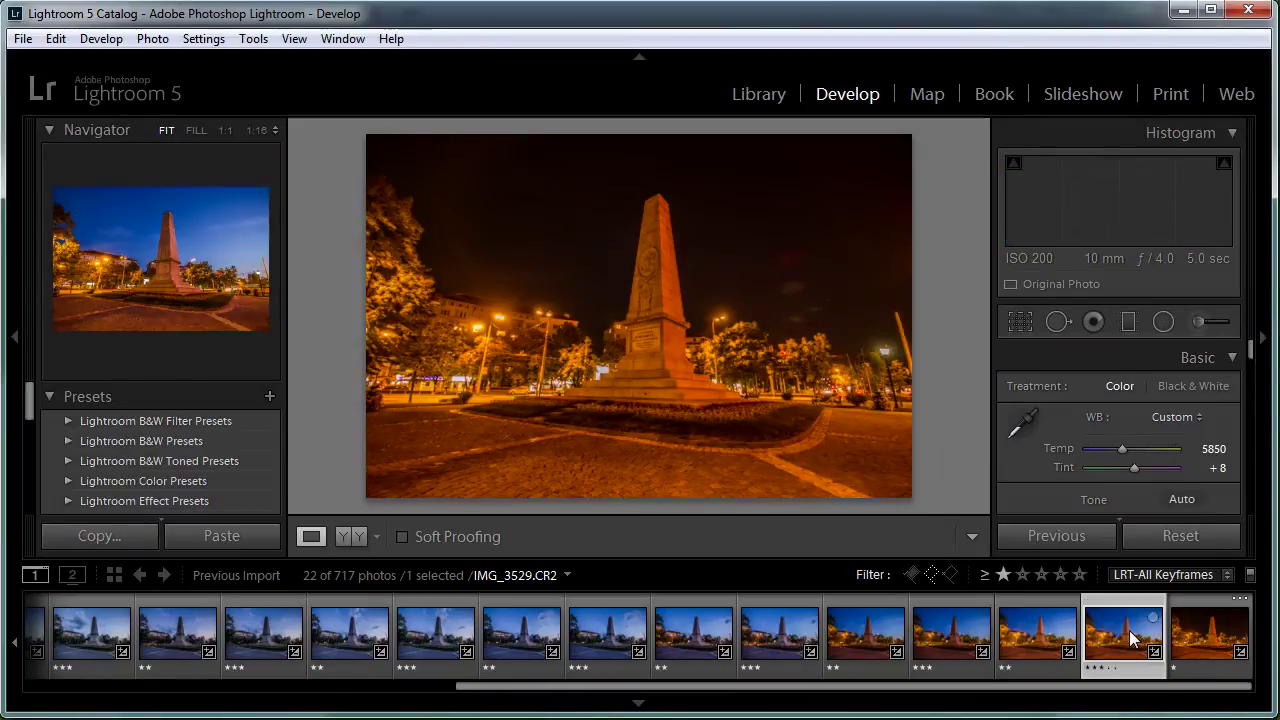
left_click(1200, 635)
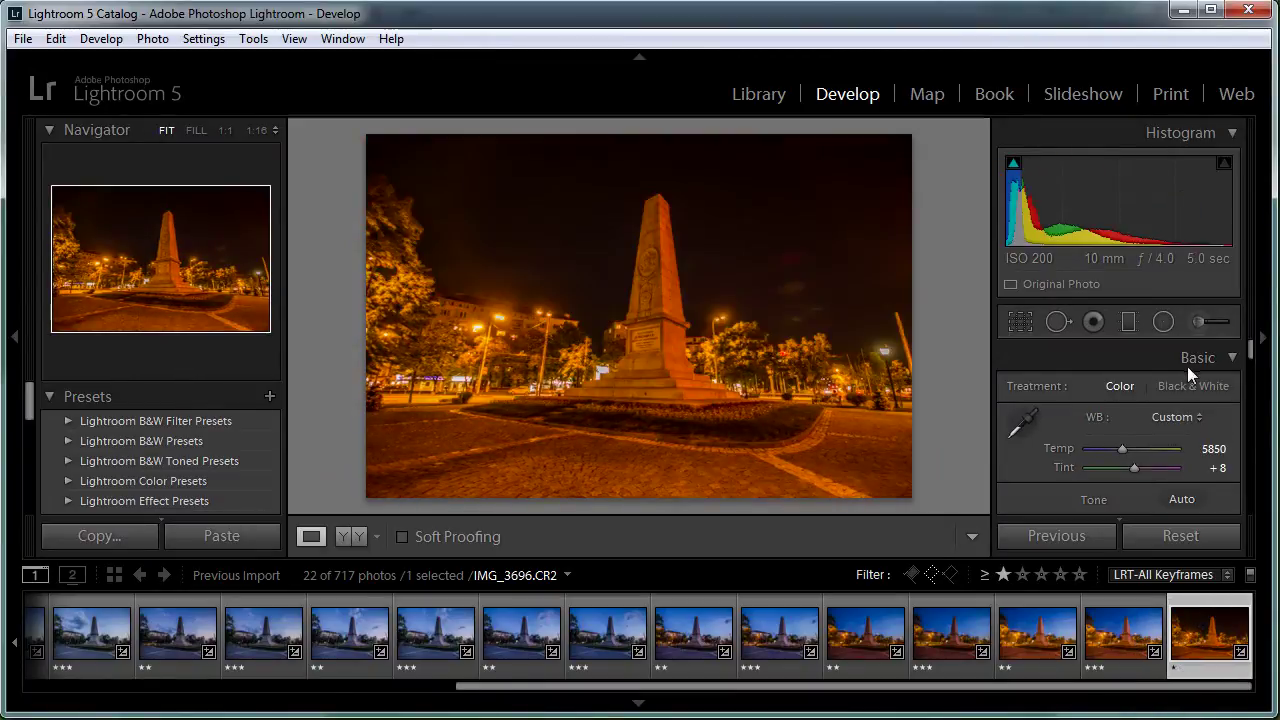
left_click_drag(1120, 449, 1090, 455)
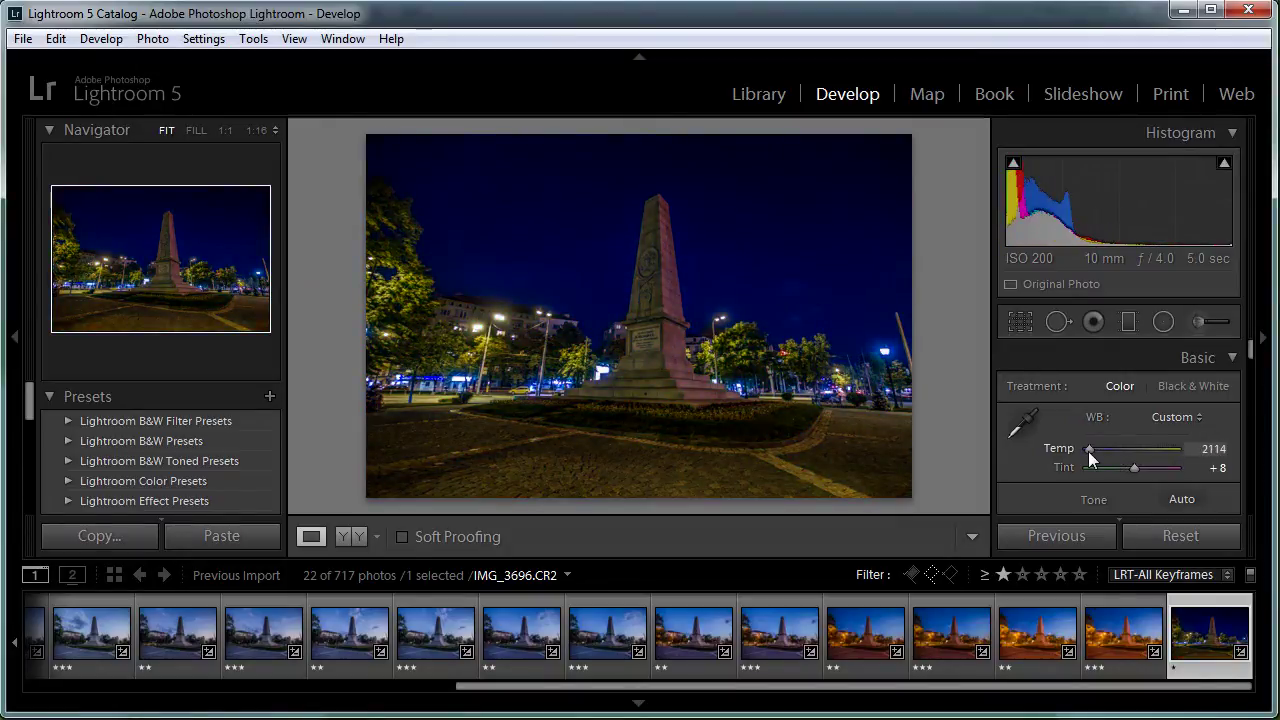
left_click(1213, 449)
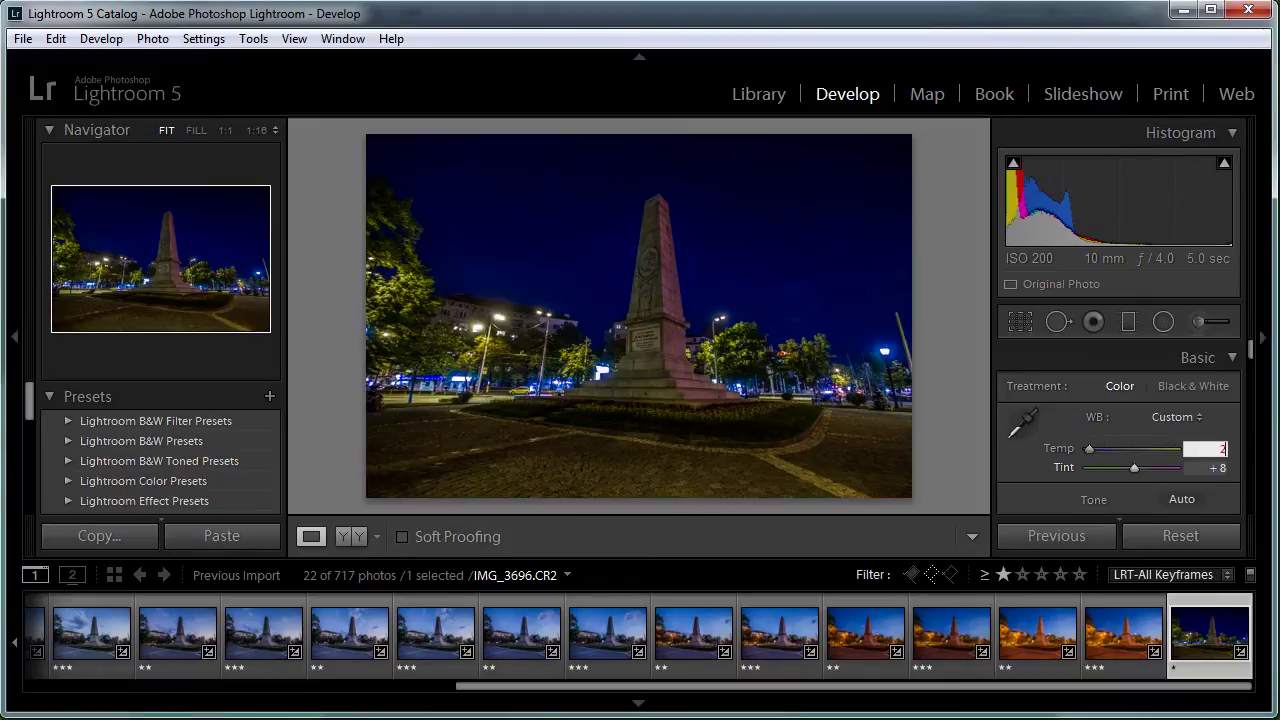
type("2600")
key("Return")
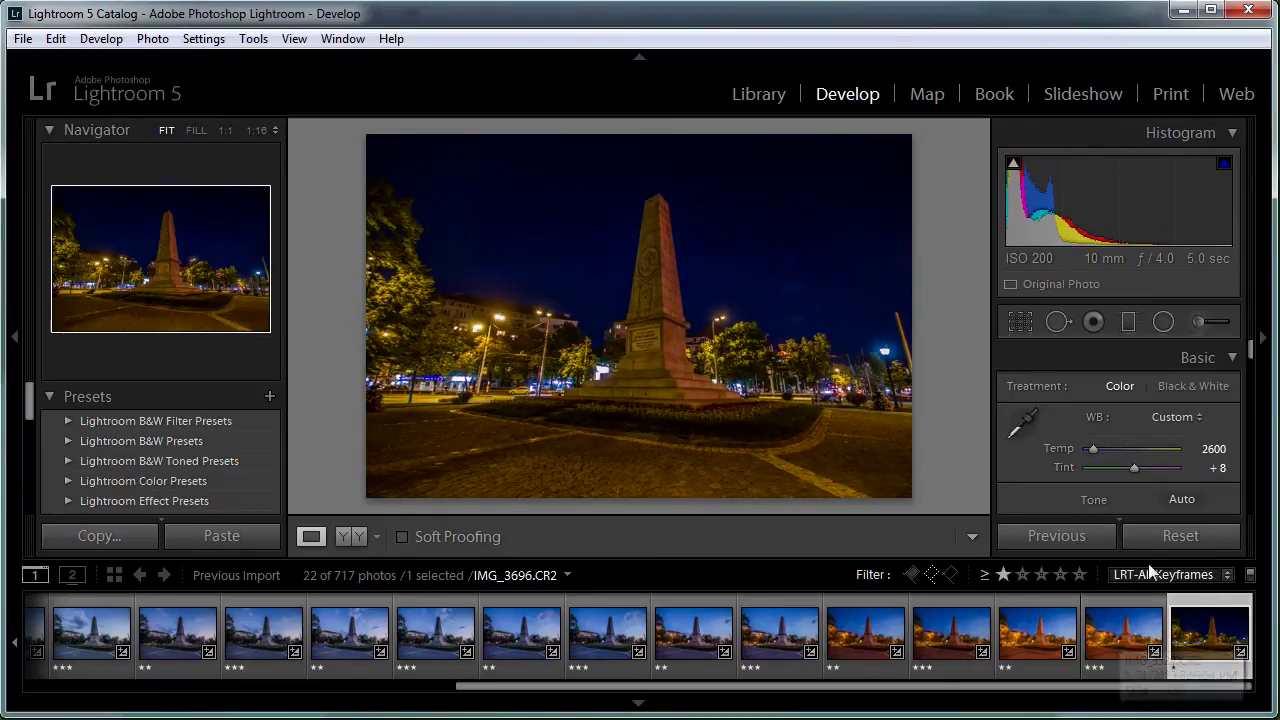
Compare the colours of keyframe IMG_3529 with those of the final keyframe, IMG_3696
left_click(1120, 643)
left_click(1183, 638)
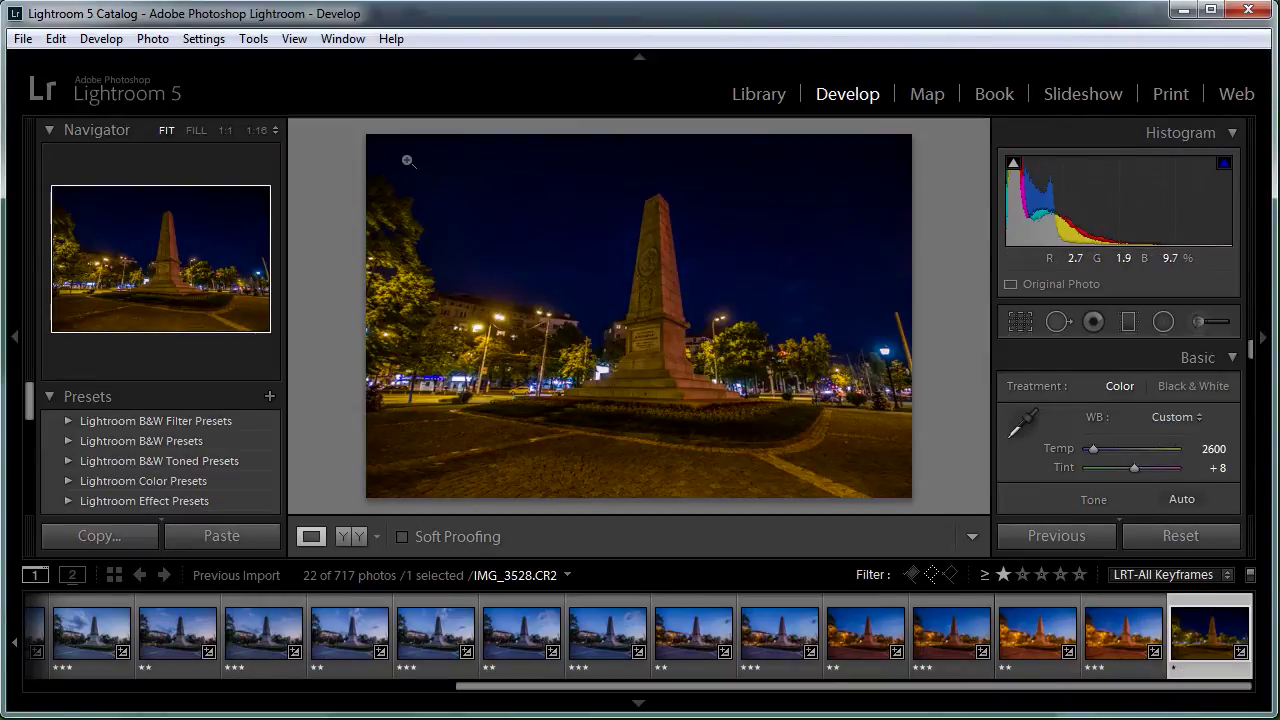
left_click(1128, 628)
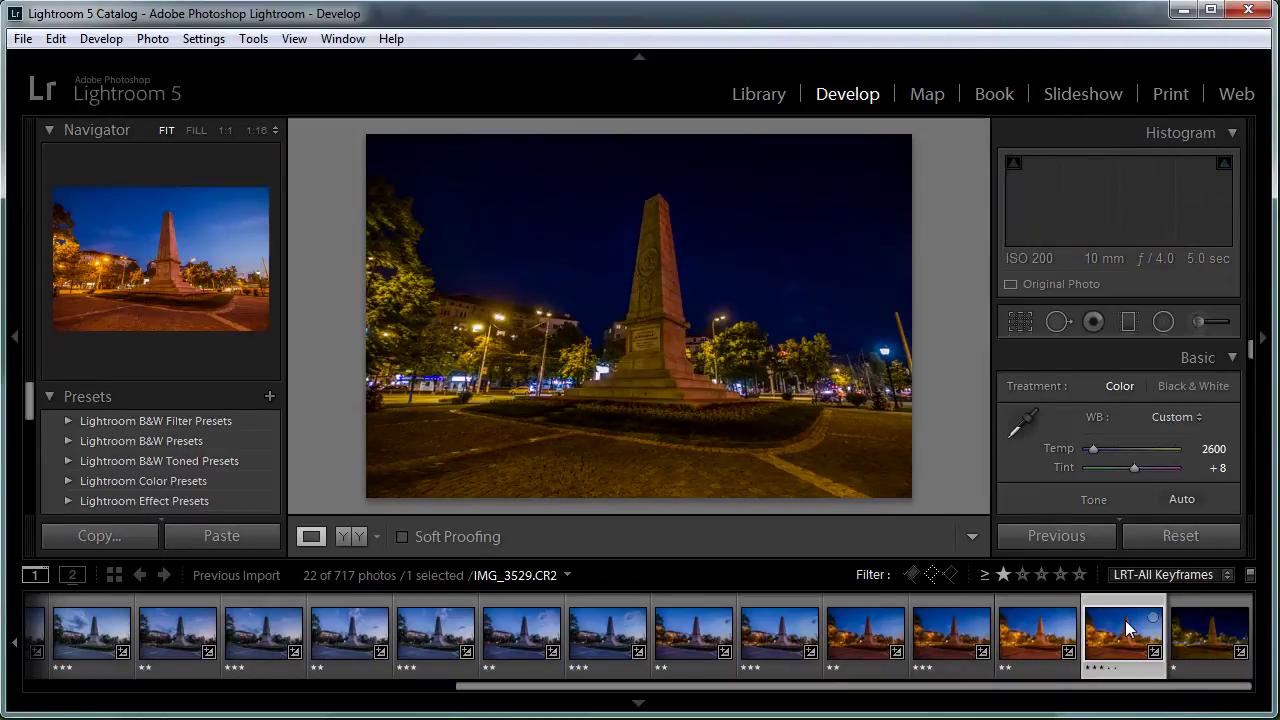
left_click(1198, 622)
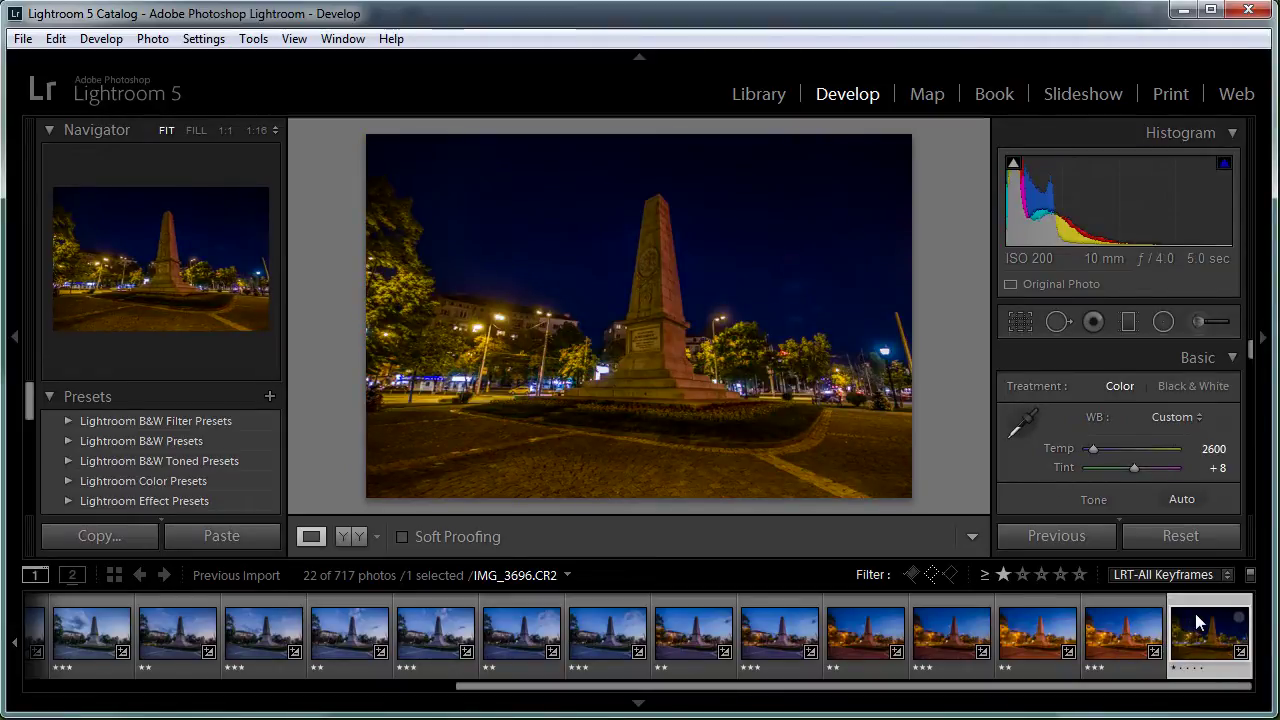
Select all 22 keyframes and save their metadata to the files
key("ctrl+a")
right_click(855, 633)
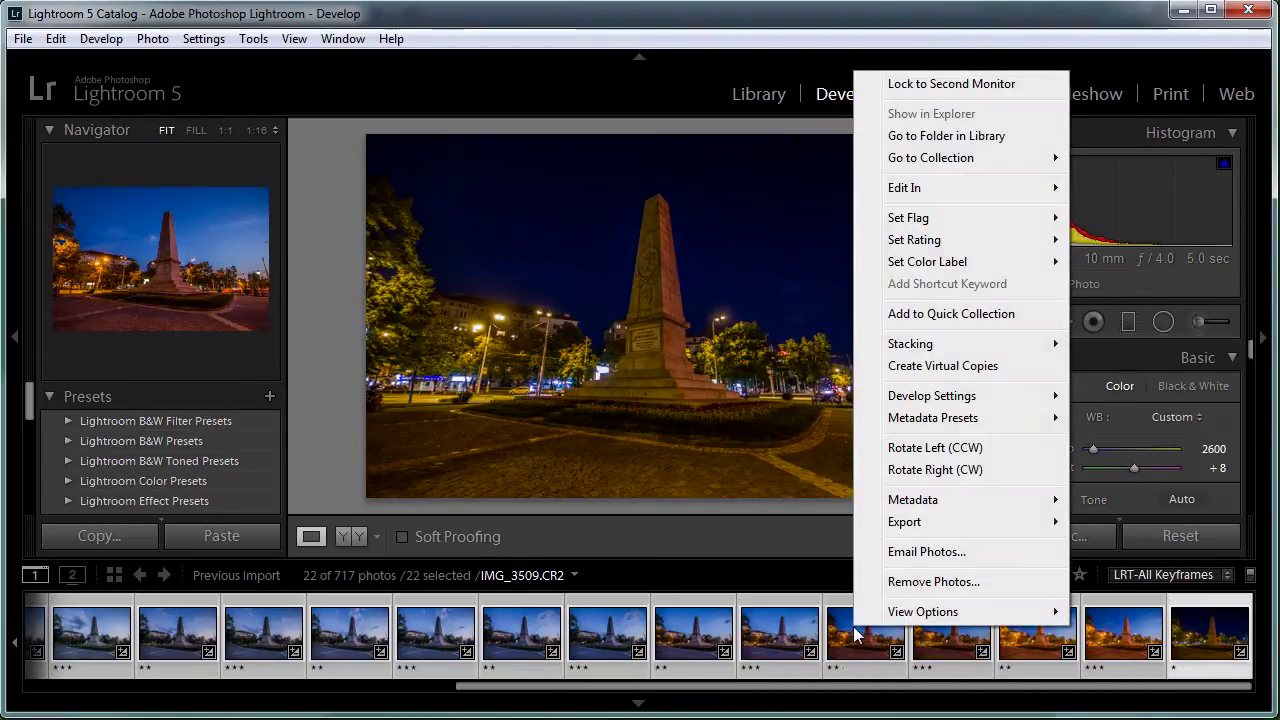
mouse_move(938, 503)
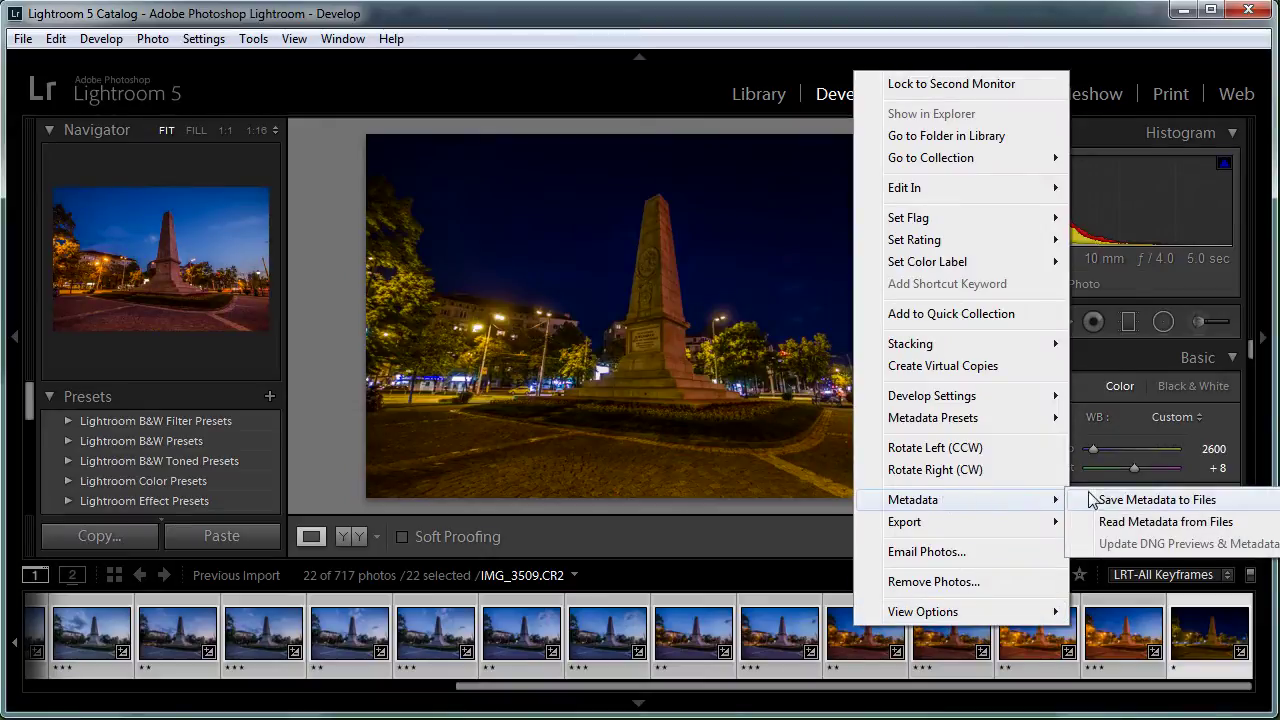
left_click(1177, 504)
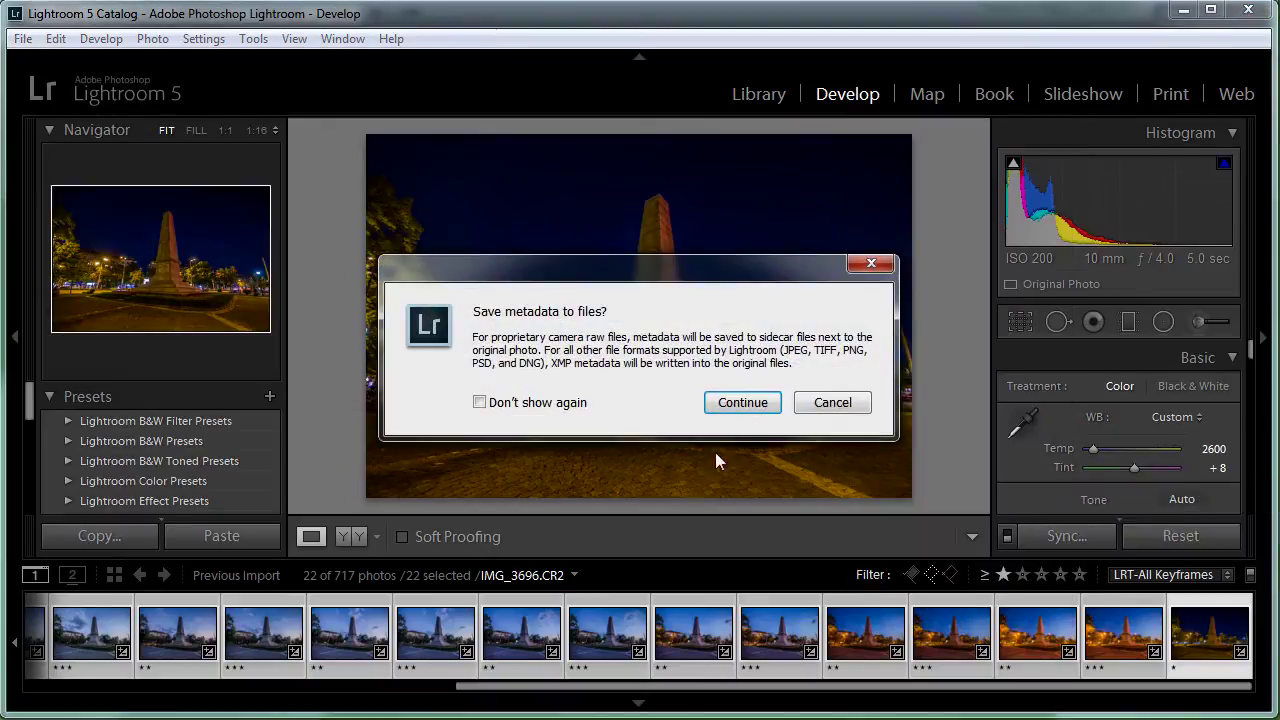
left_click(752, 404)
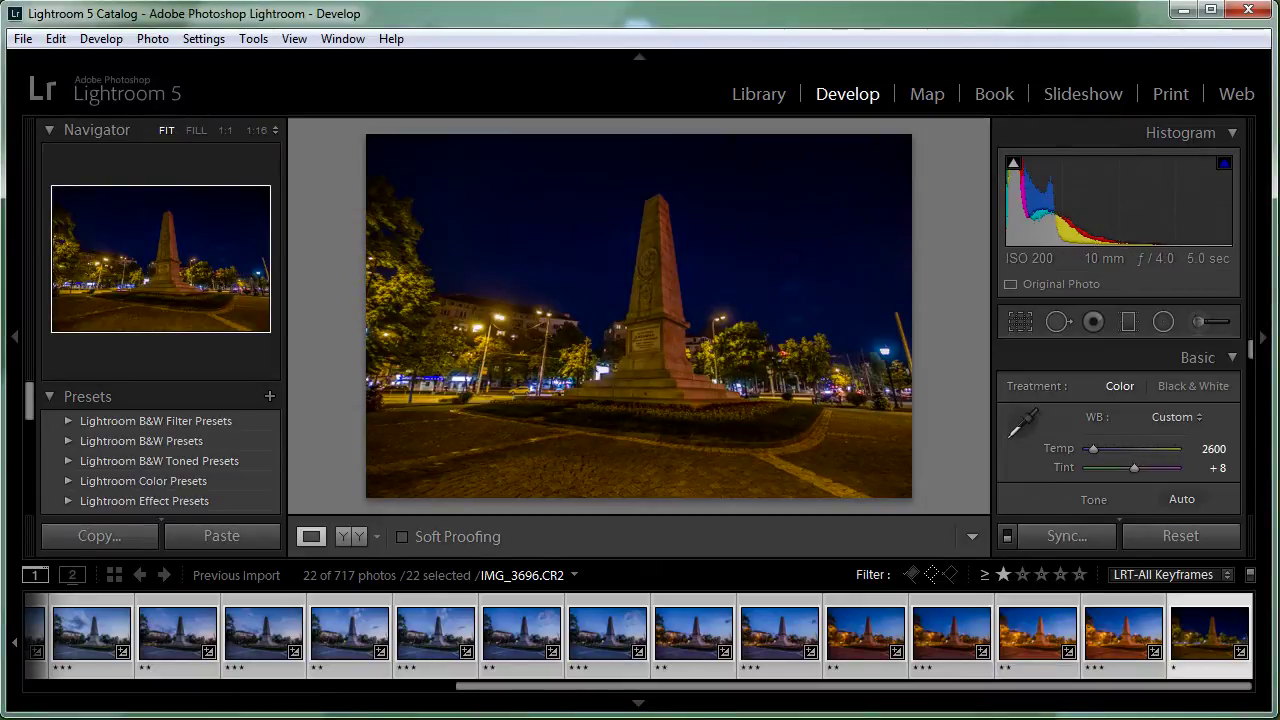
Switch to LRTimelapse and reload the metadata of the Ruski Pametnik Timelapse Day to Night sequence
key("alt+Tab")
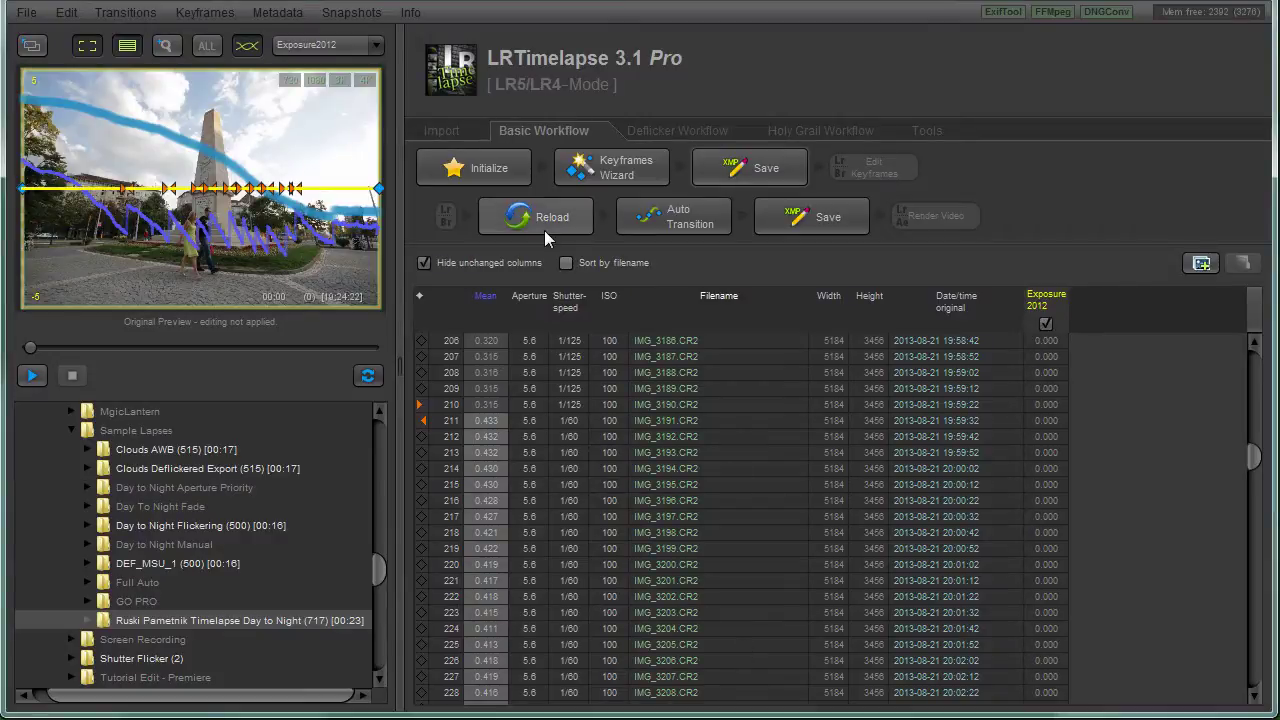
left_click(544, 229)
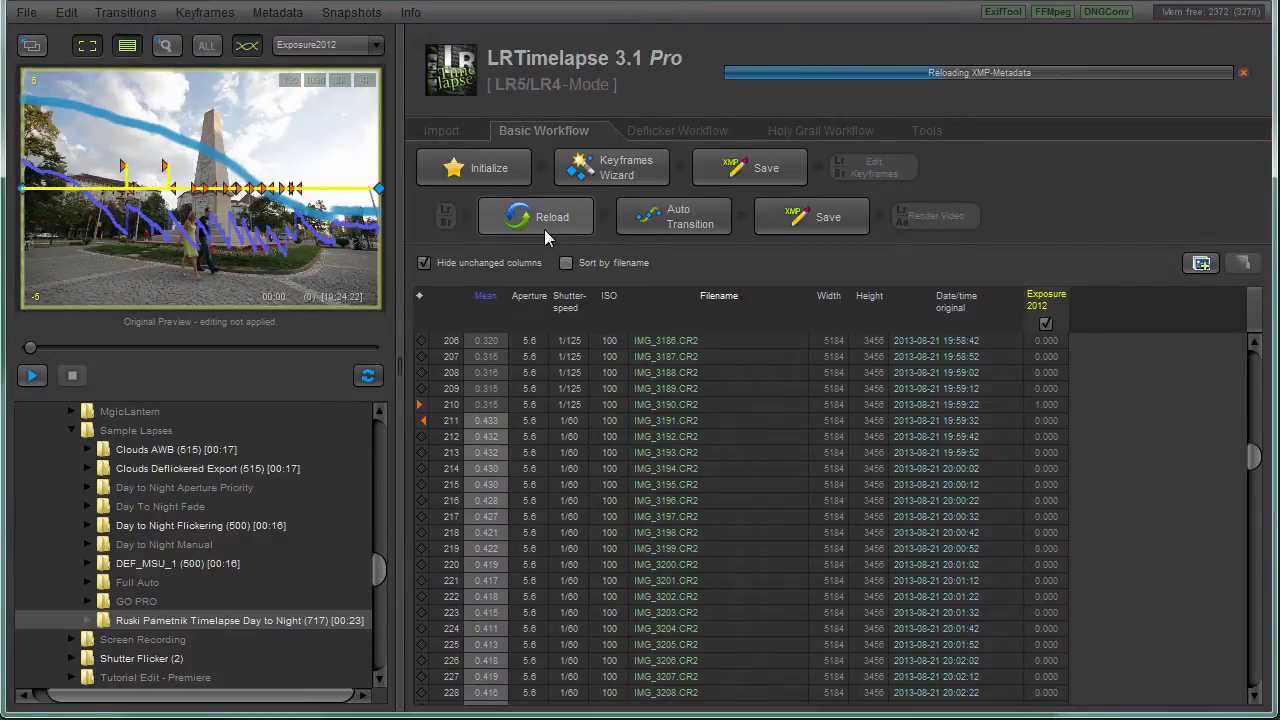
Apply Auto Transition between the edited keyframes and save the sequence's metadata
left_click(677, 220)
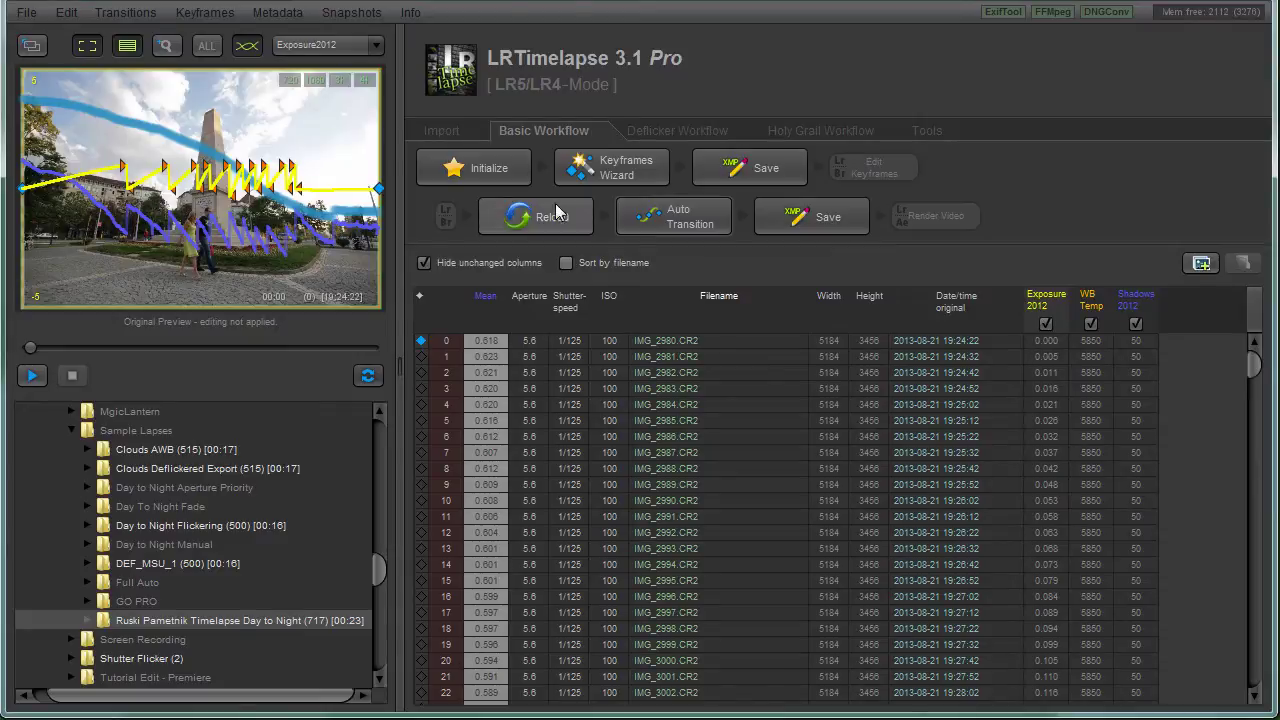
left_click(810, 214)
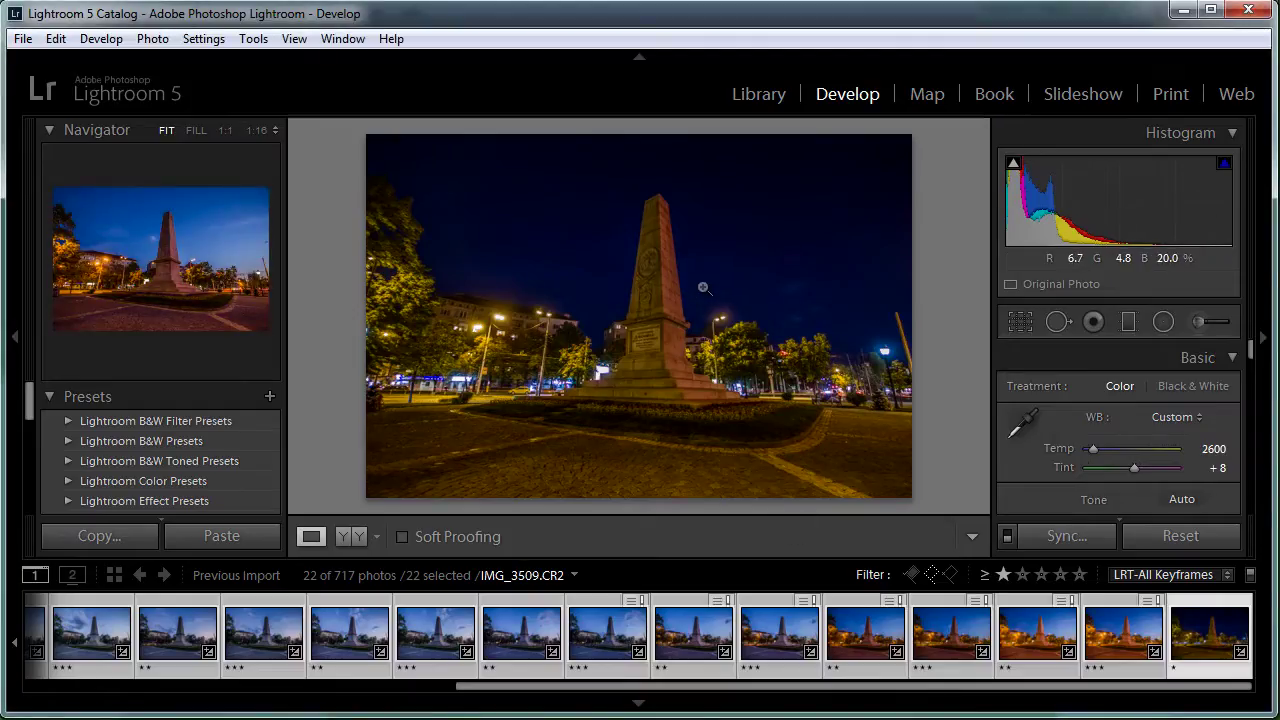
Switch to Lightroom, filter the filmstrip to LRT Full Sequence, and read metadata from files for all photos
left_click(1205, 574)
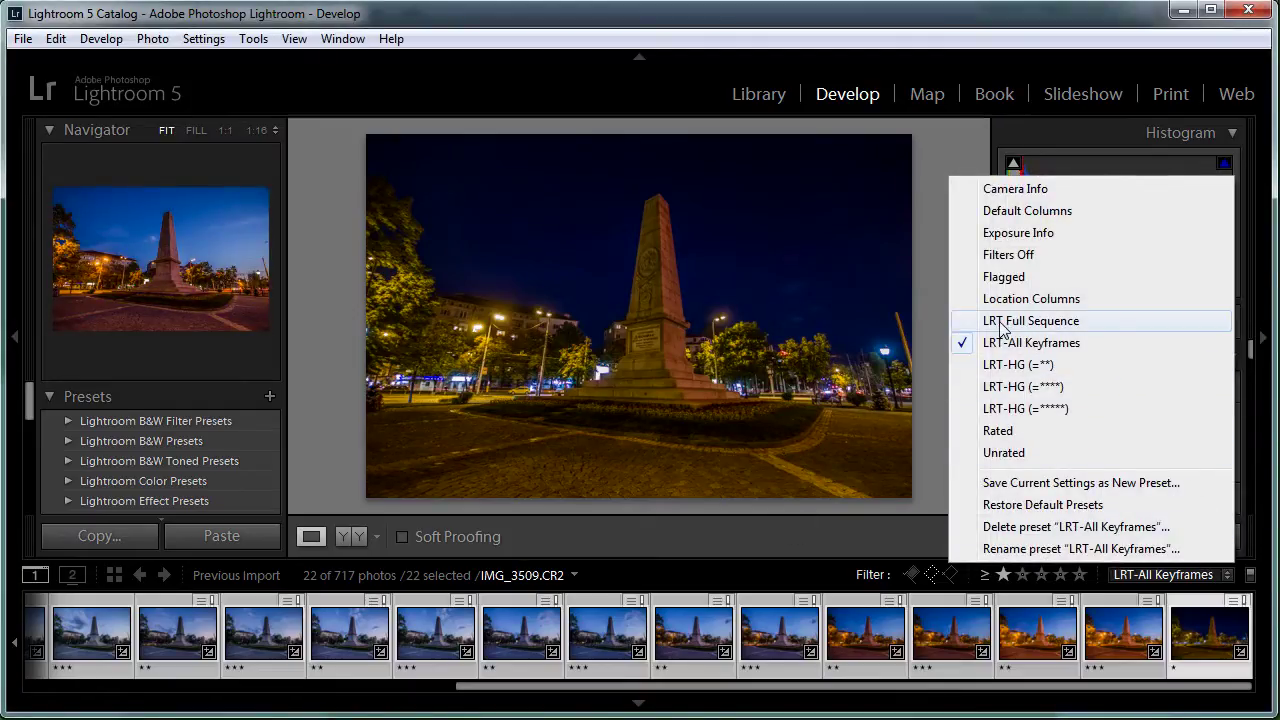
left_click(1000, 322)
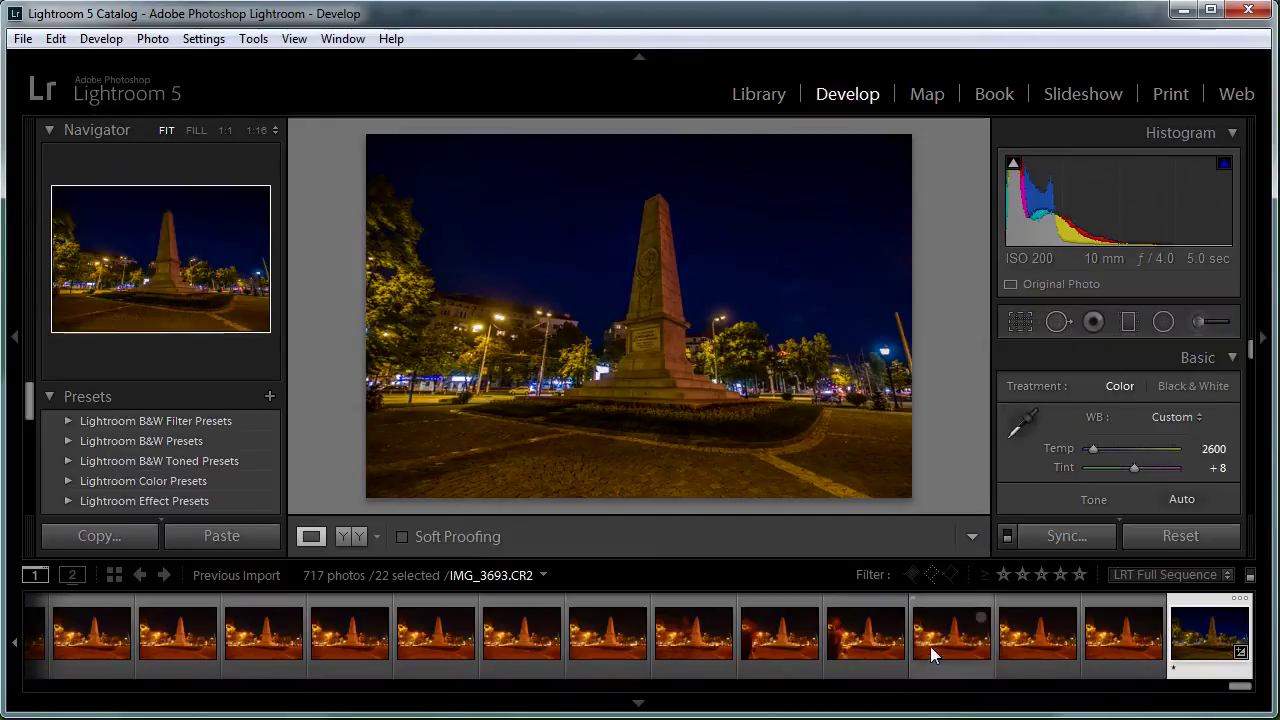
left_click(943, 628)
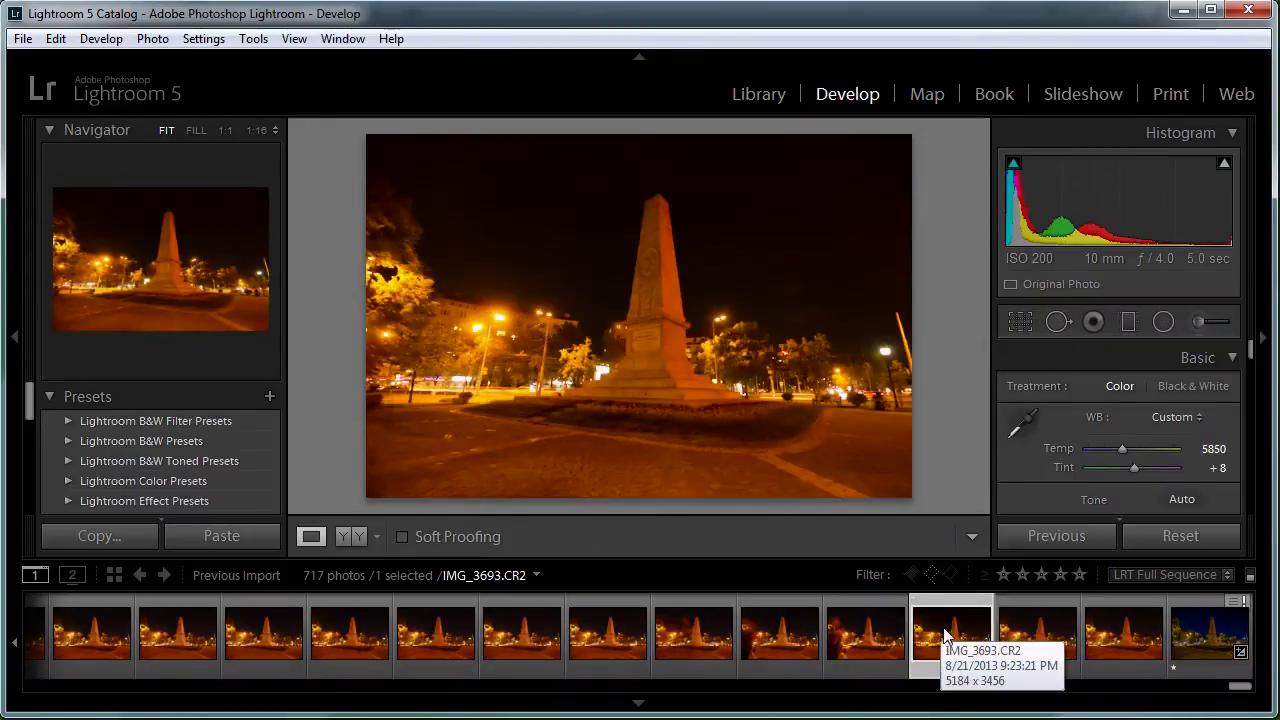
key("ctrl+a")
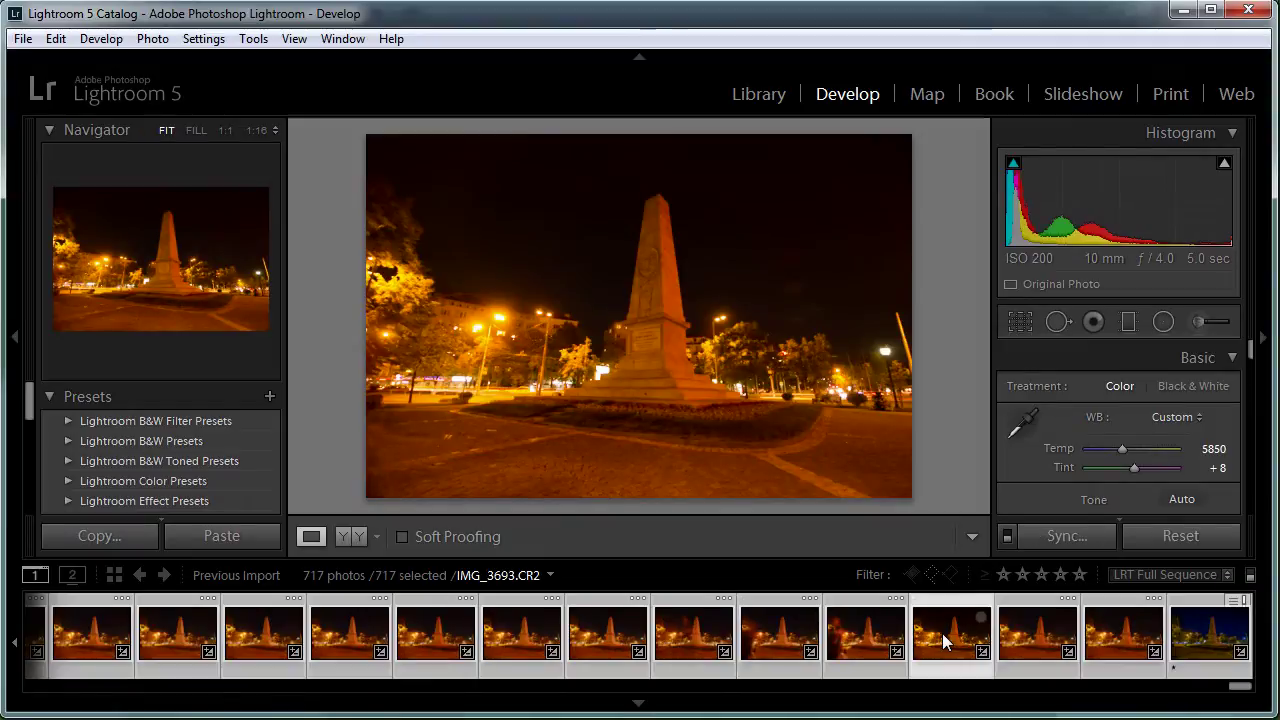
right_click(781, 628)
mouse_move(836, 505)
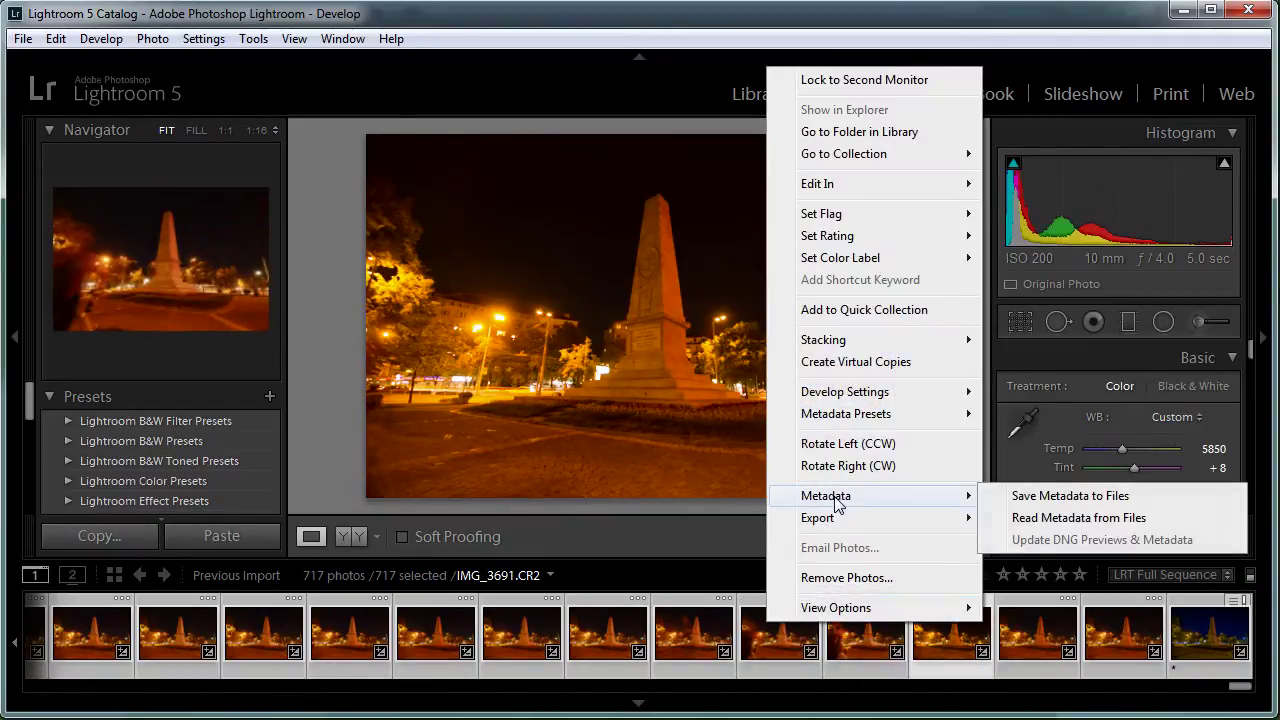
left_click(1094, 518)
left_click(723, 398)
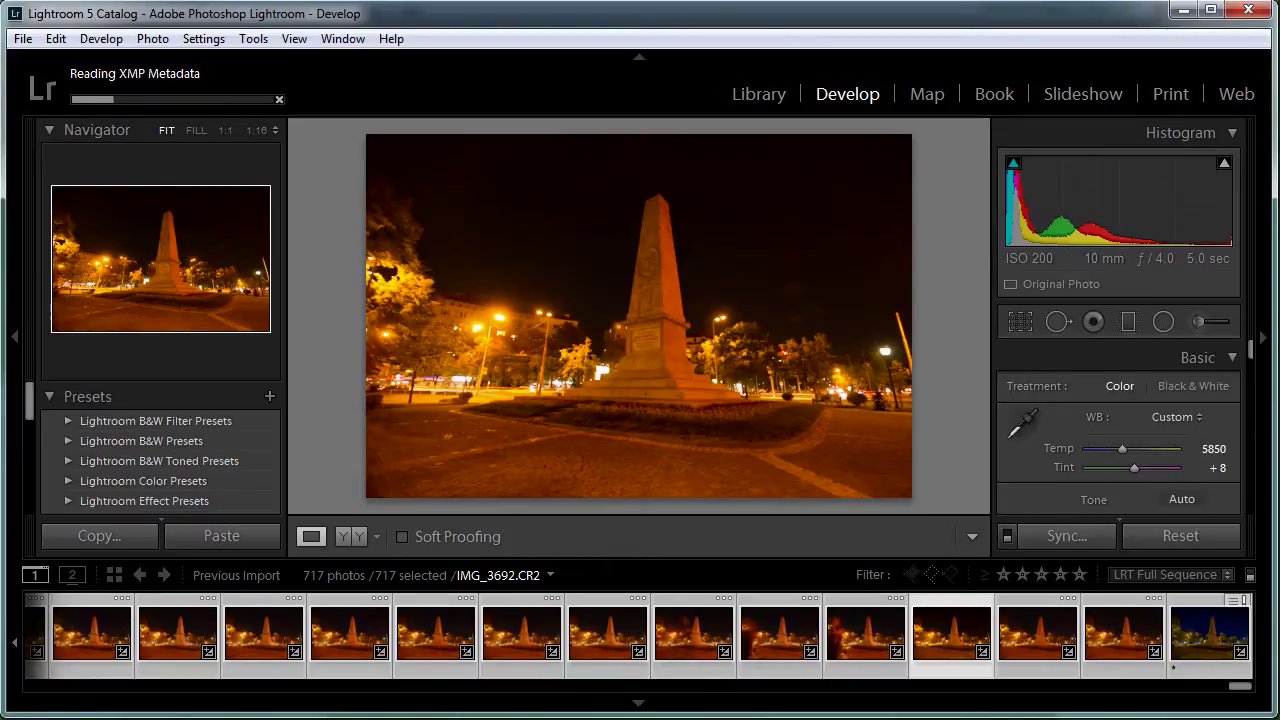
Switch to LRTimelapse, scrub the sequence preview to inspect its exposure curves, and view the Deflicker Workflow
key("alt+Tab")
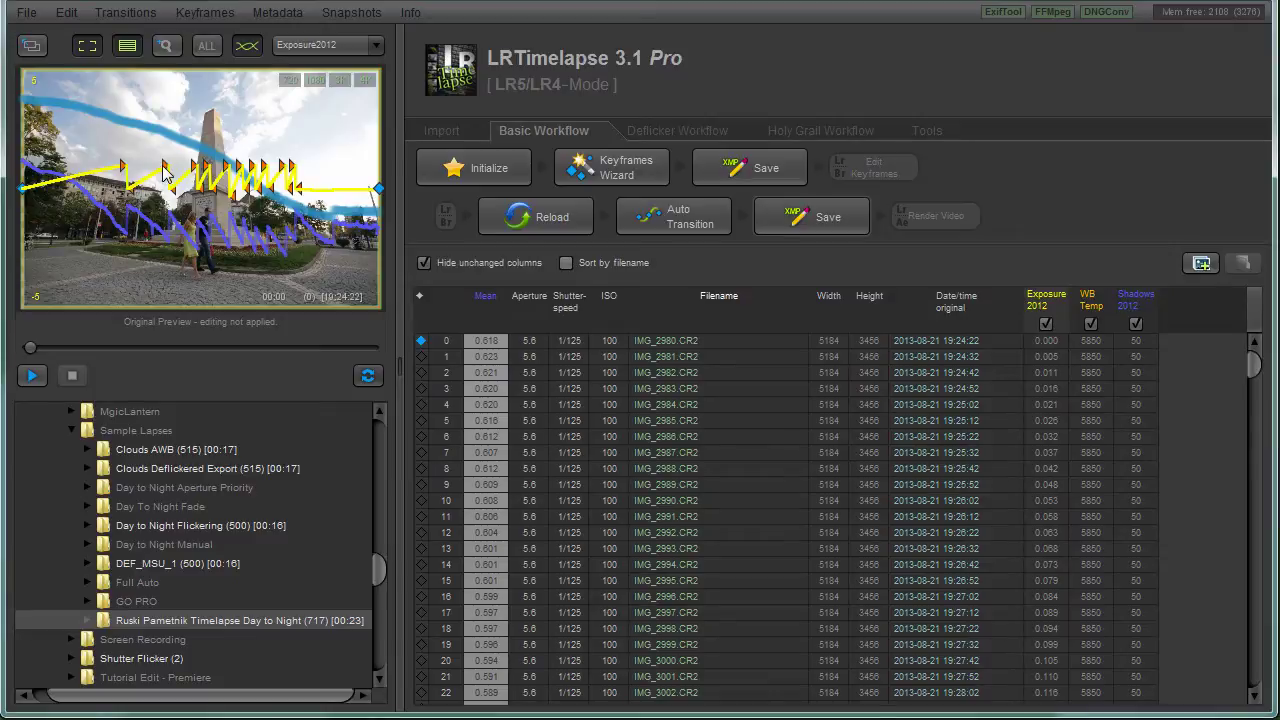
left_click_drag(30, 347, 326, 367)
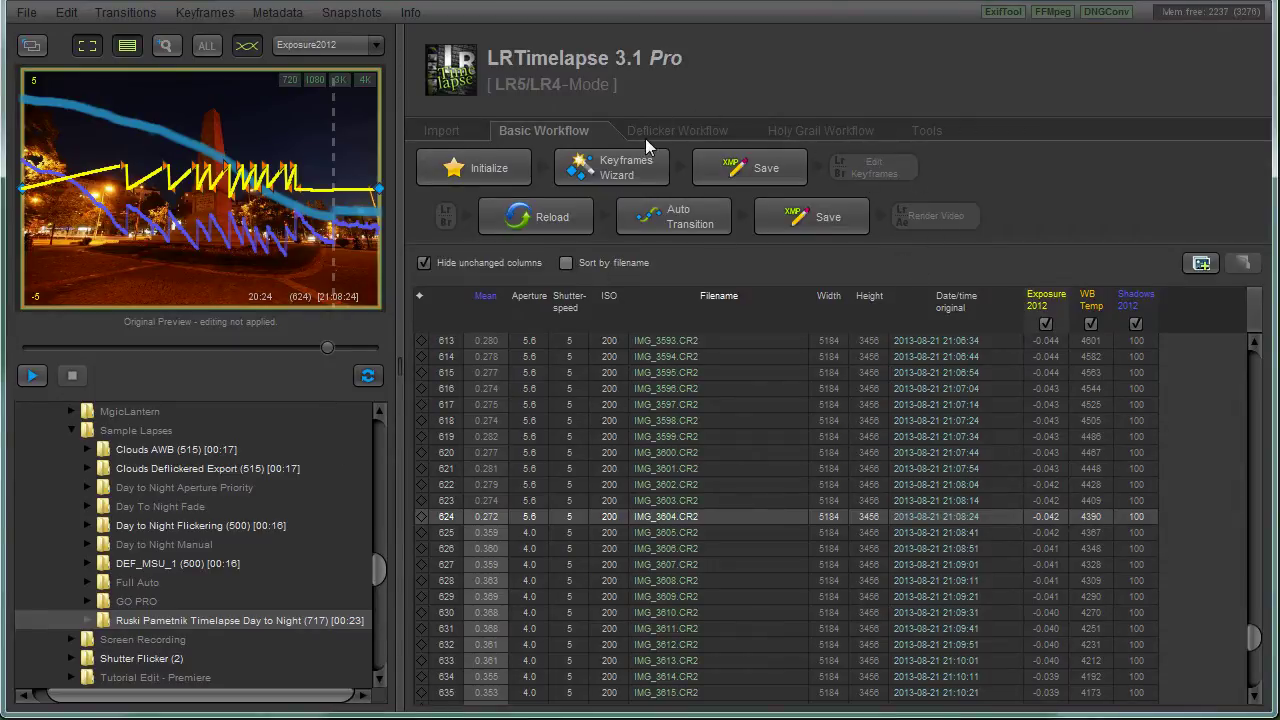
left_click(677, 130)
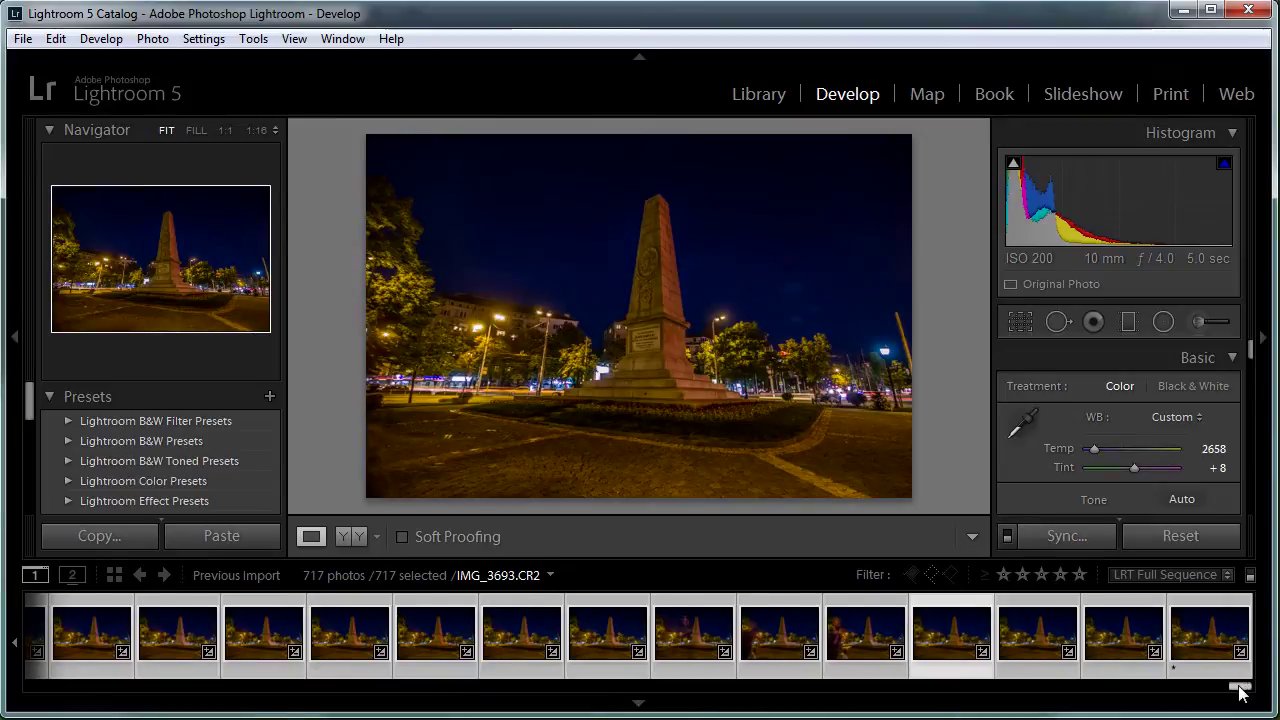
Switch to Lightroom and review the export settings for the selected full sequence without exporting
mouse_move(1240, 688)
left_mouse_down()
mouse_move(36, 694)
mouse_move(1114, 688)
mouse_move(1240, 672)
left_mouse_up()
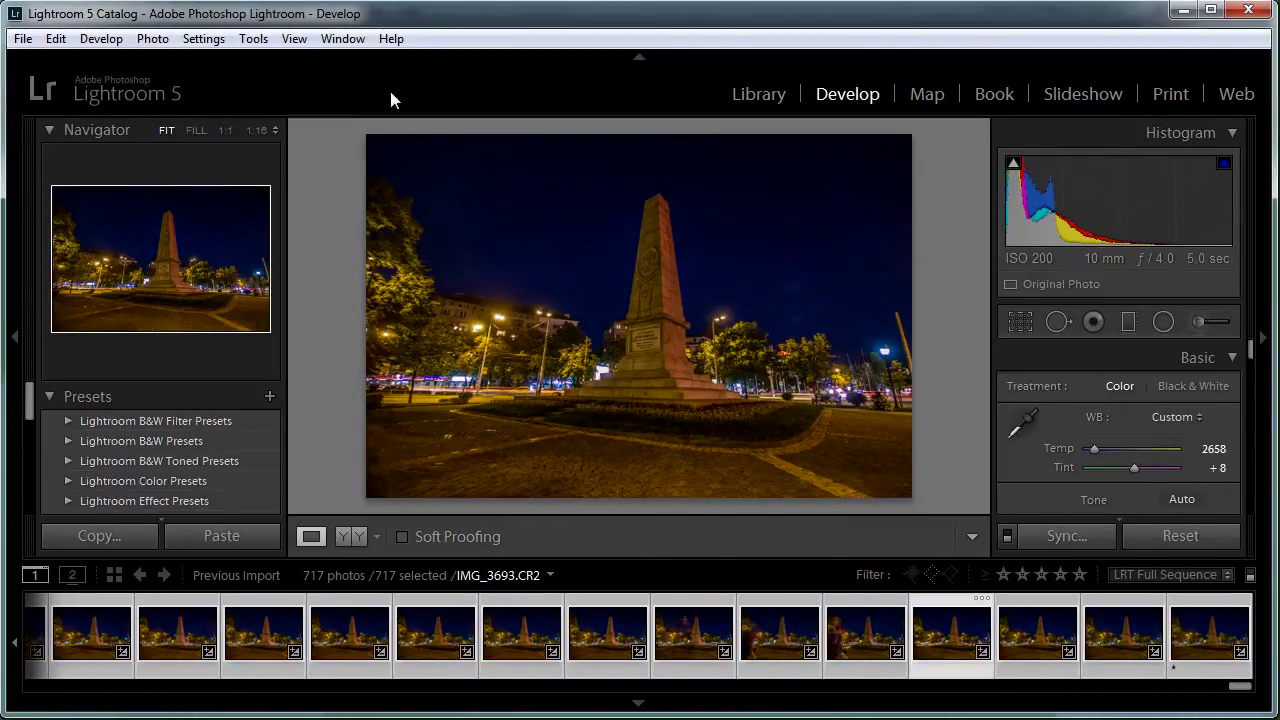
left_click(22, 38)
left_click(207, 260)
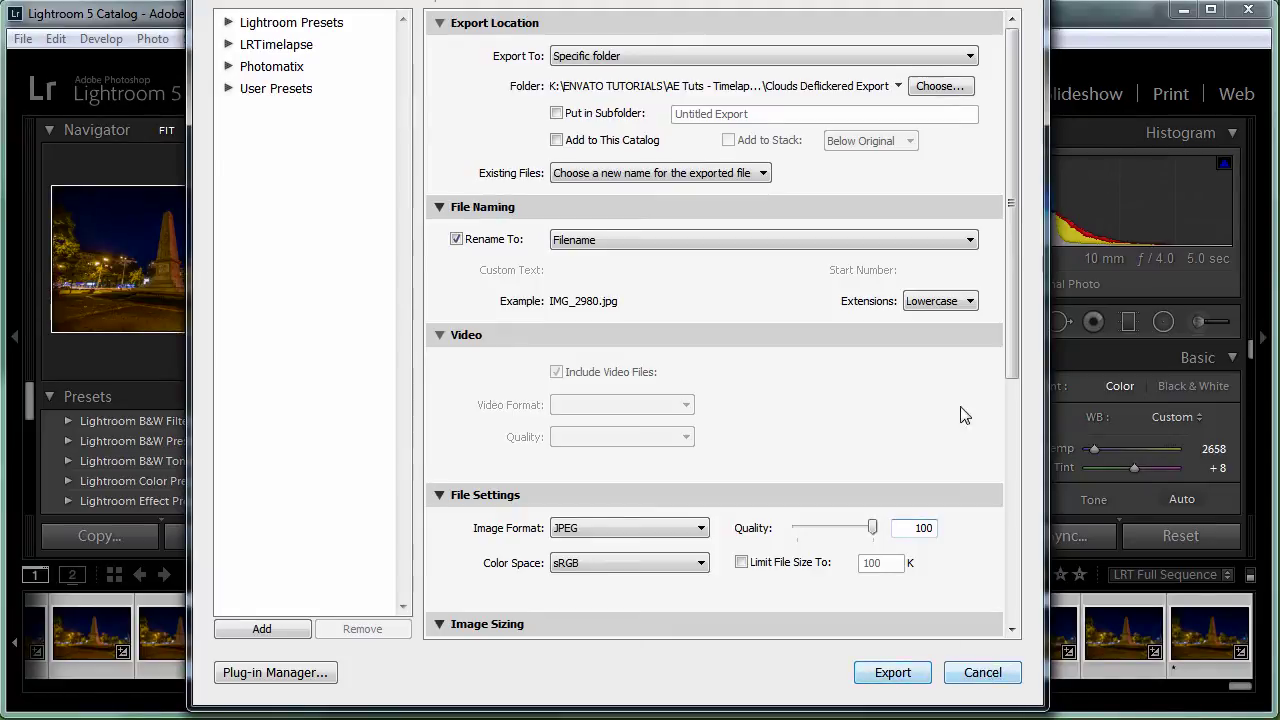
left_click(986, 680)
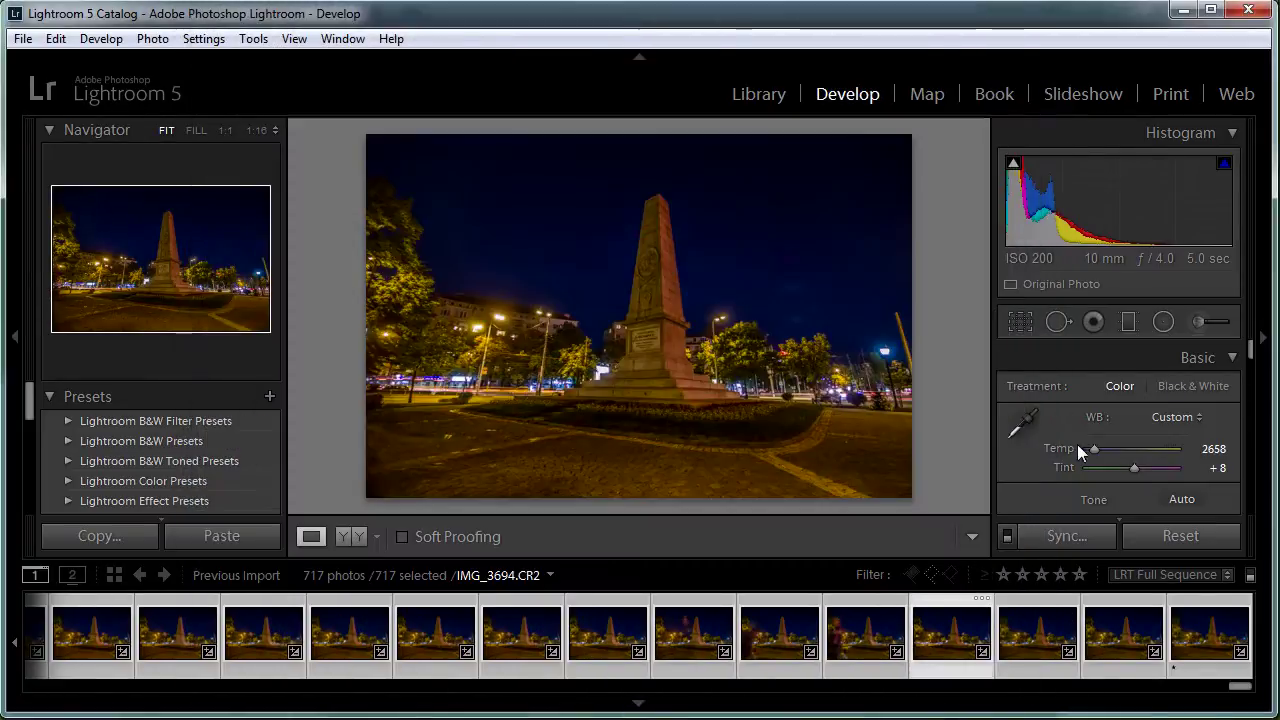